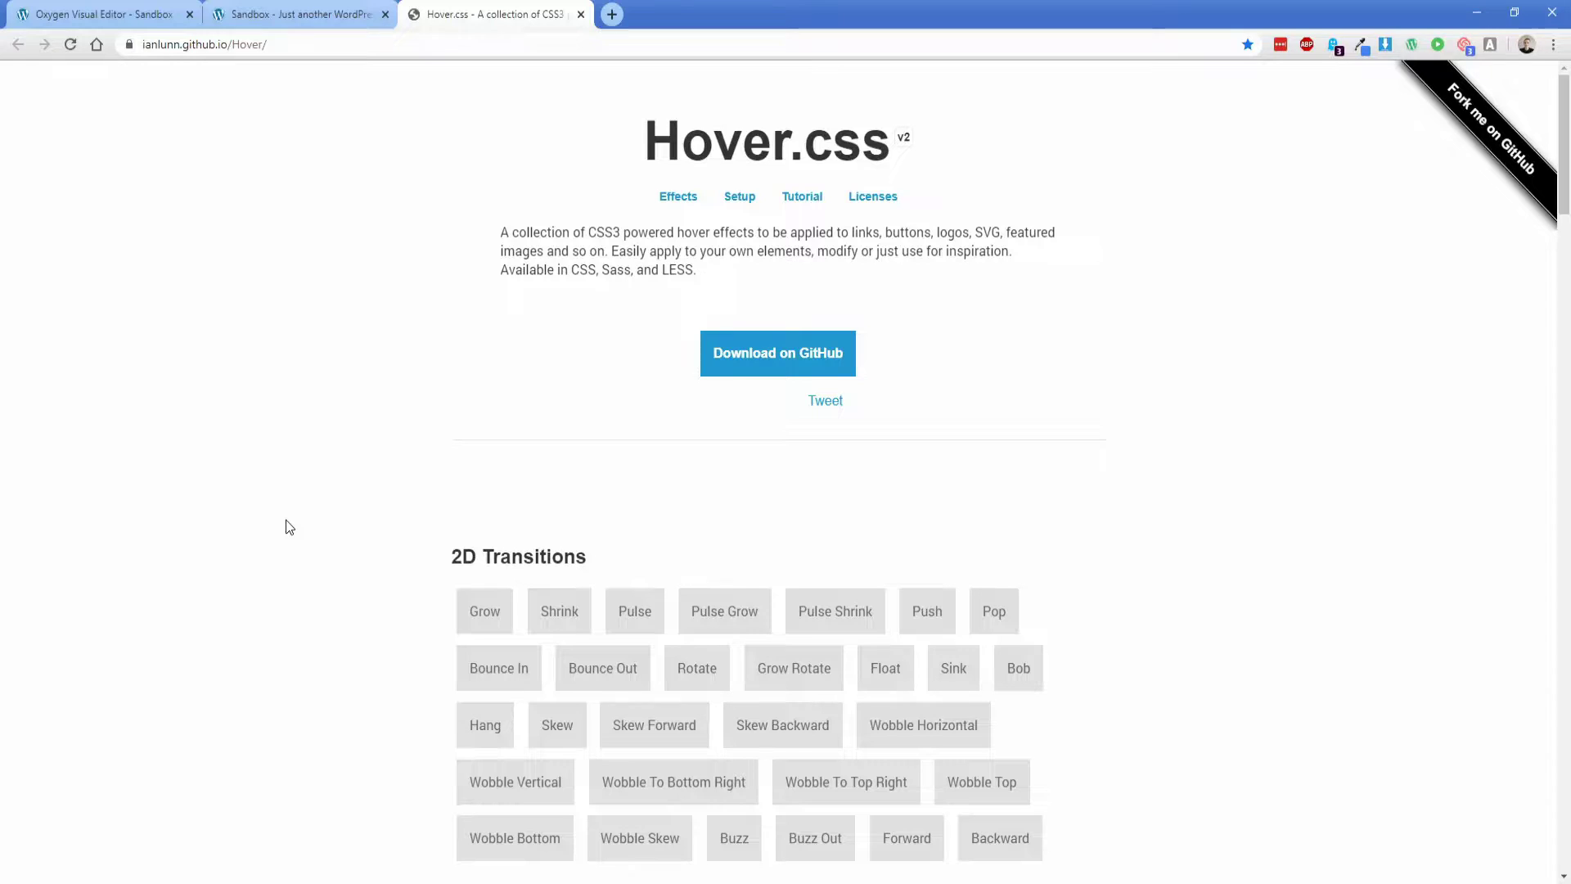
Browse the Hover.css demo, then bring up the Sandbox page with Swell Animation and Bobbing Icon buttons.
scroll(307, 501, down, 4)
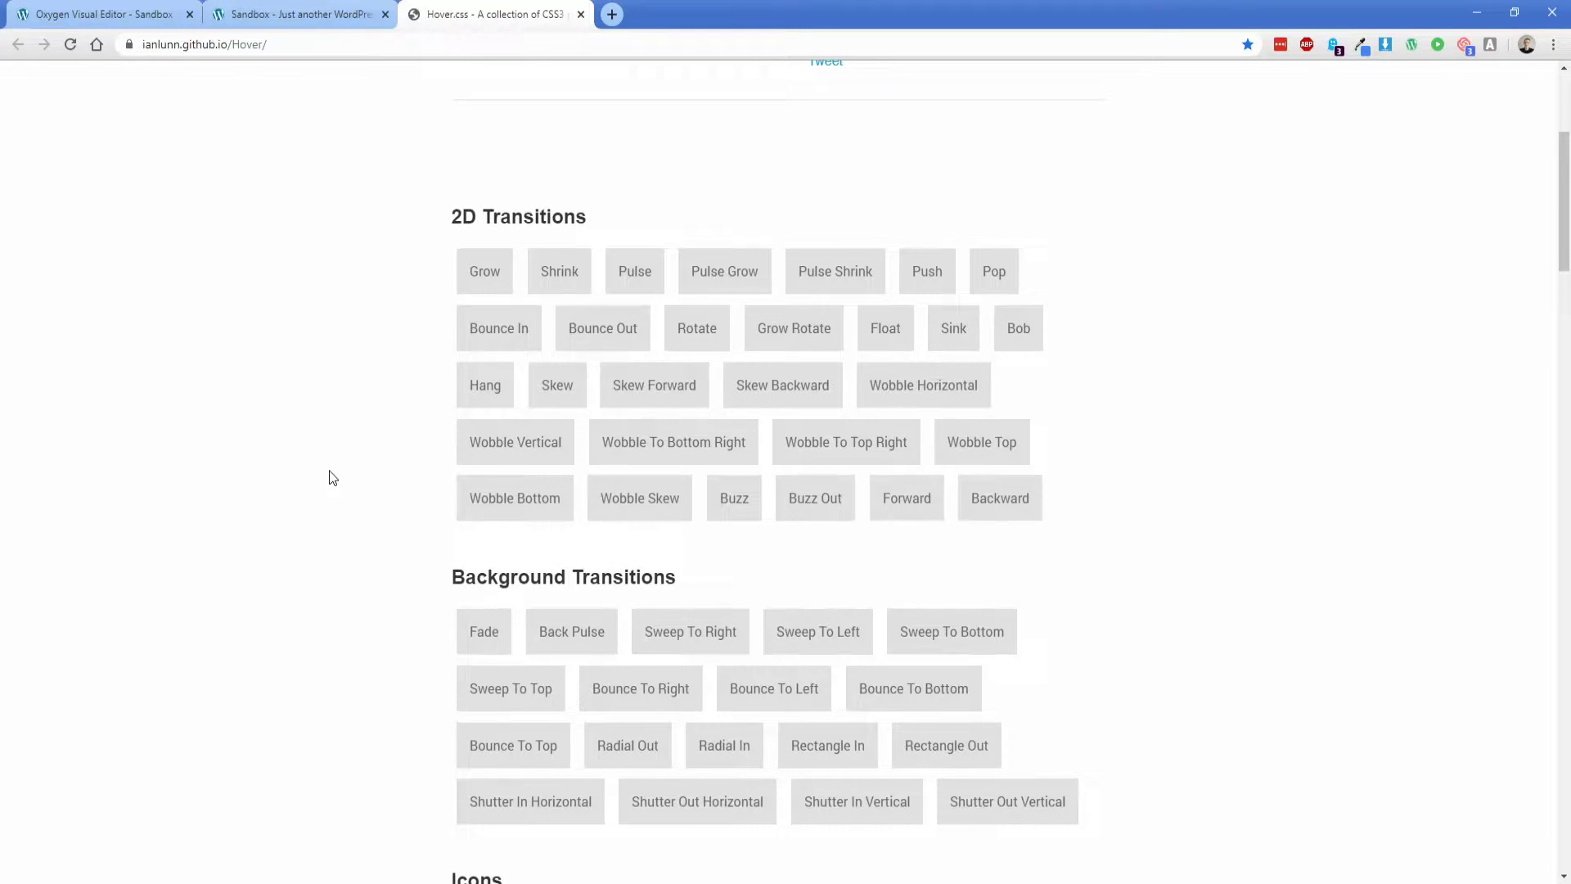
scroll(332, 478, down, 2)
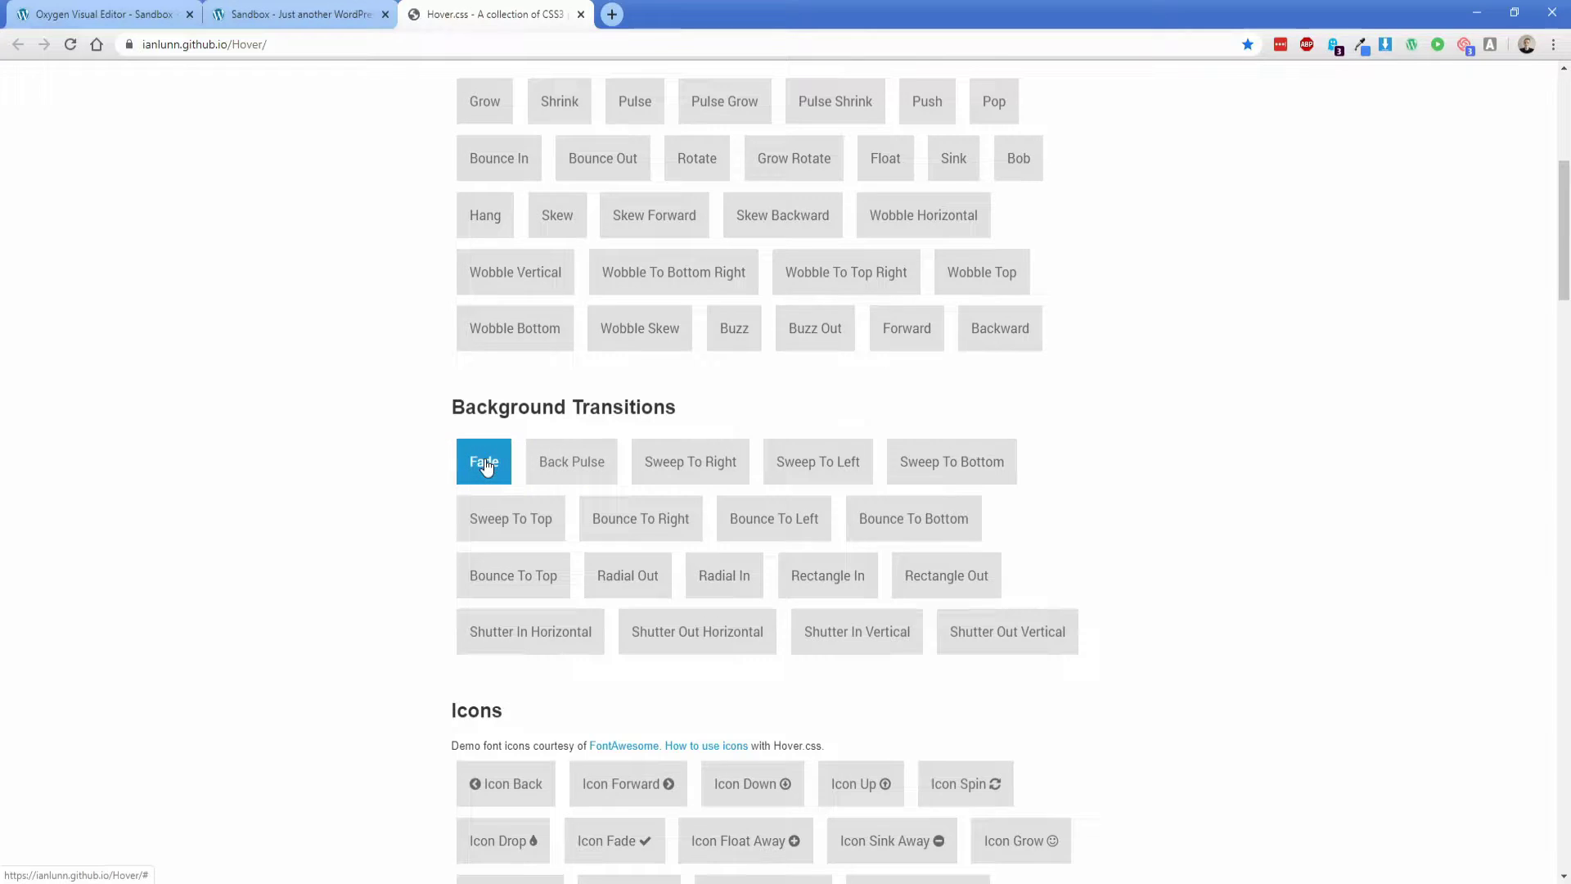
scroll(383, 446, down, 5)
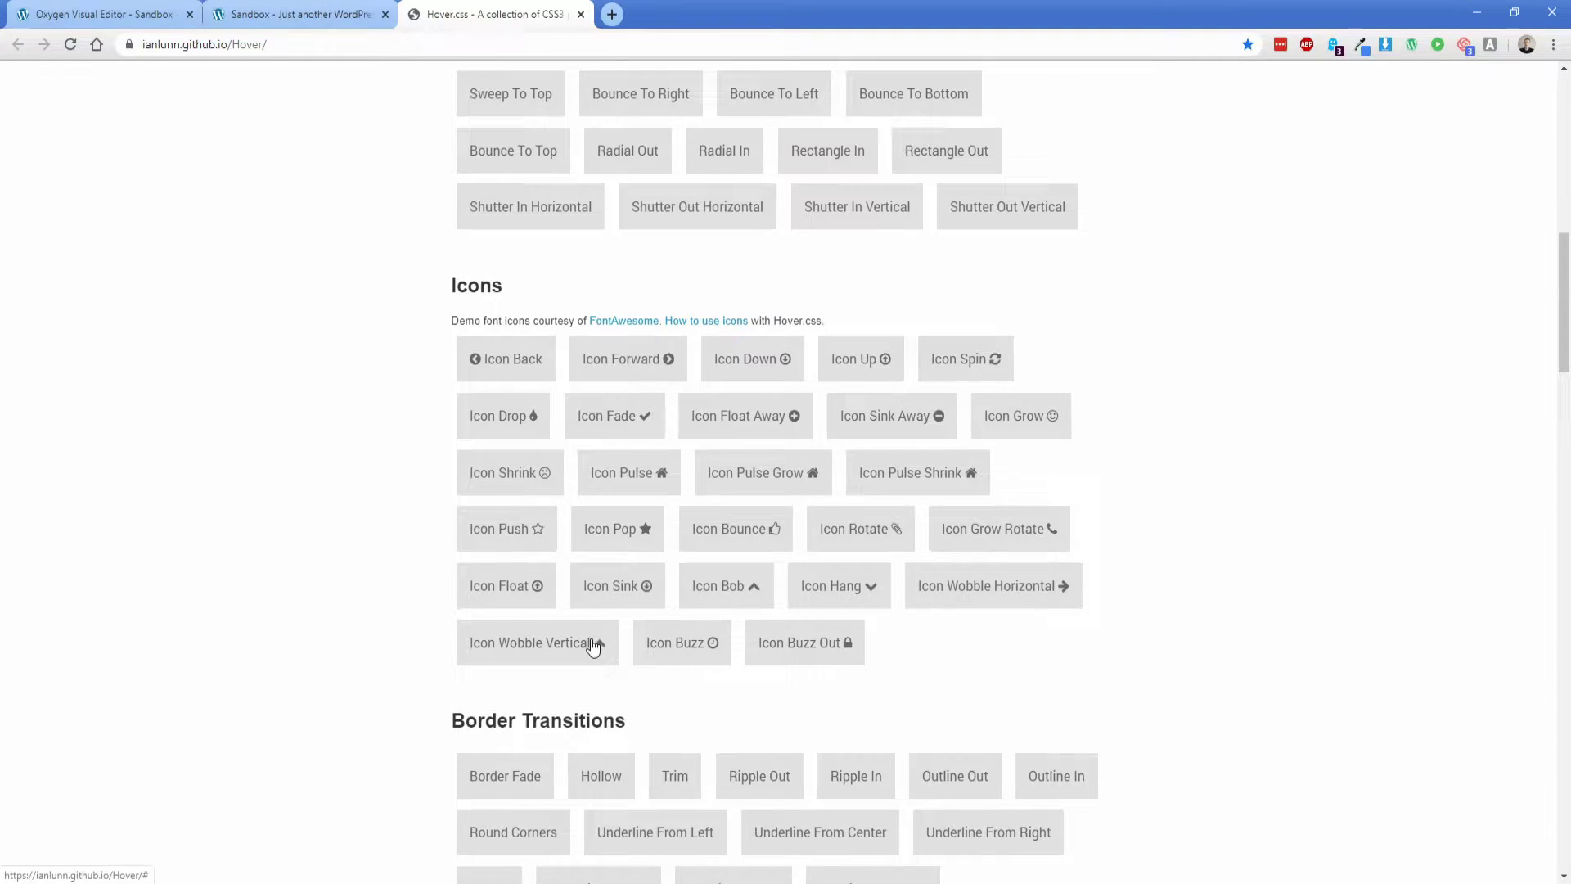
scroll(343, 568, down, 3)
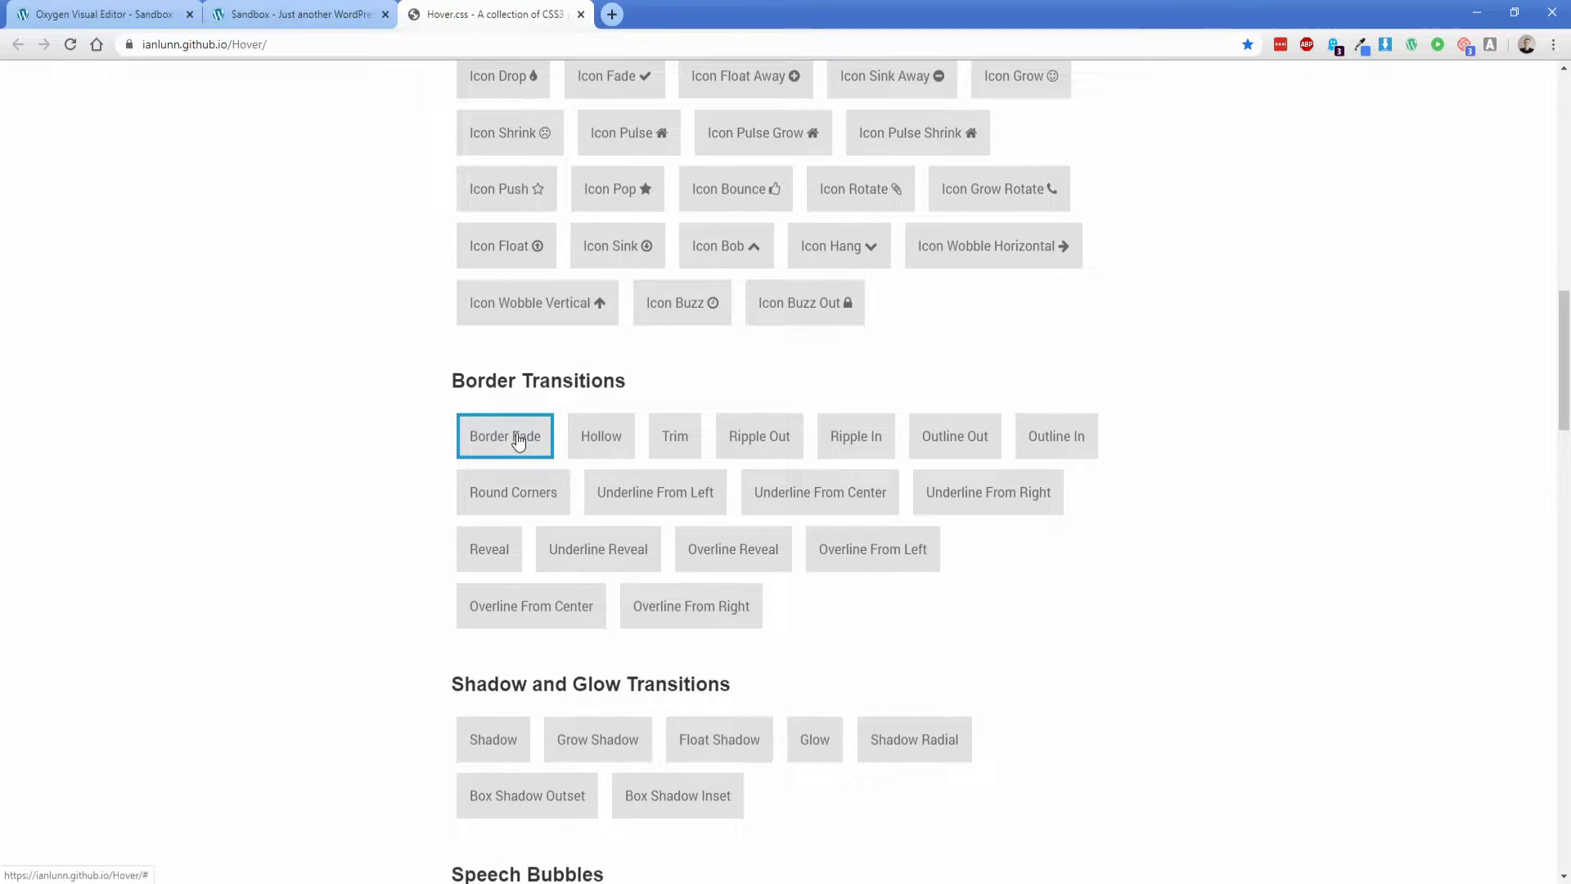
scroll(368, 543, down, 3)
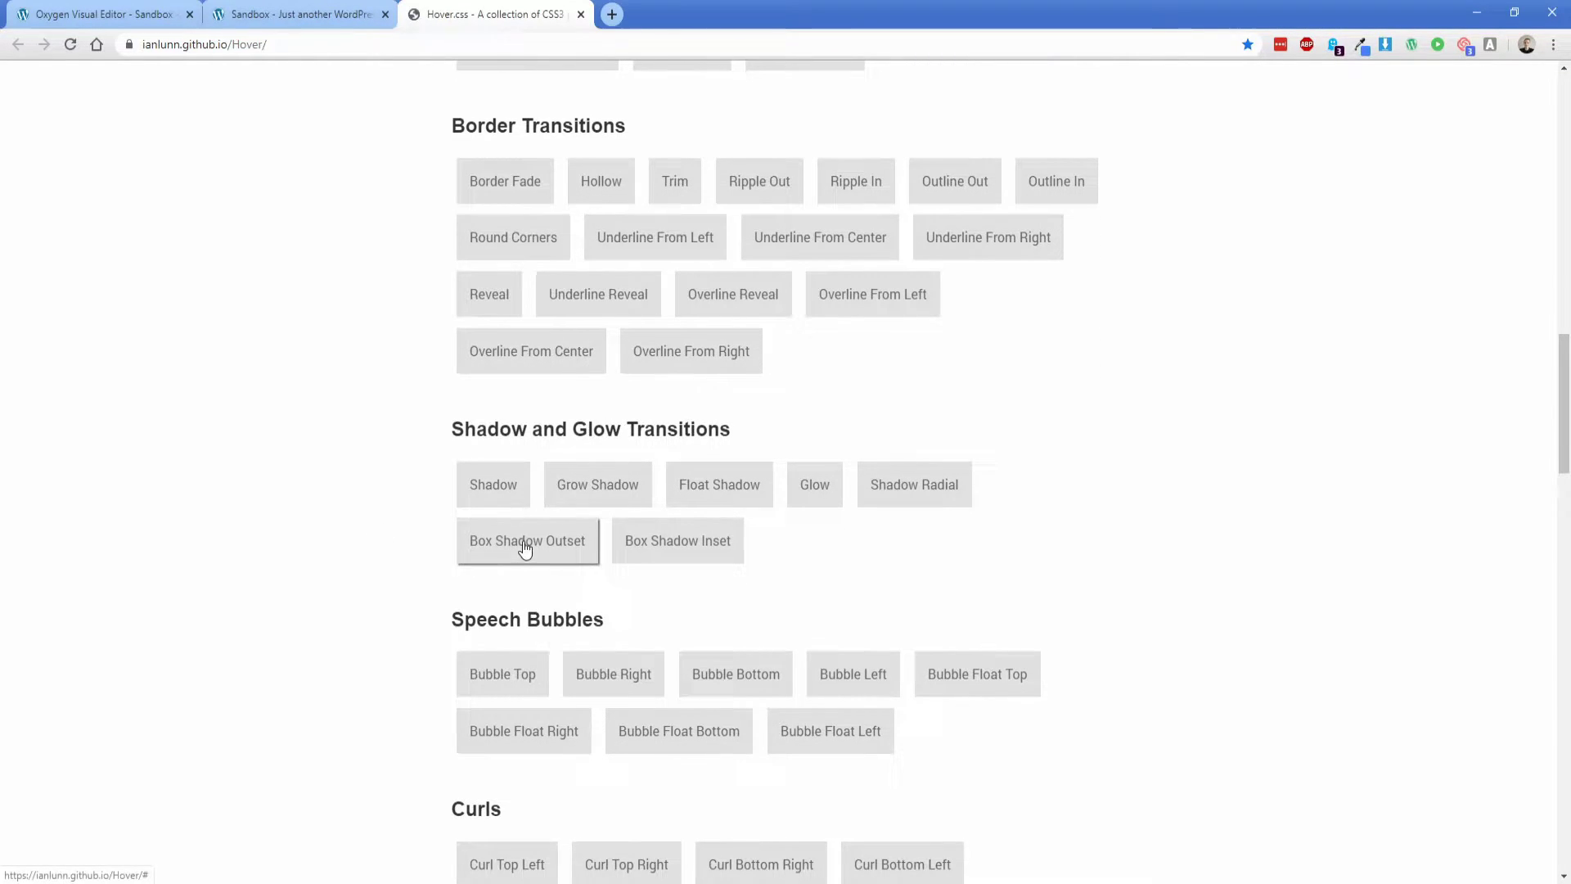
scroll(515, 723, down, 4)
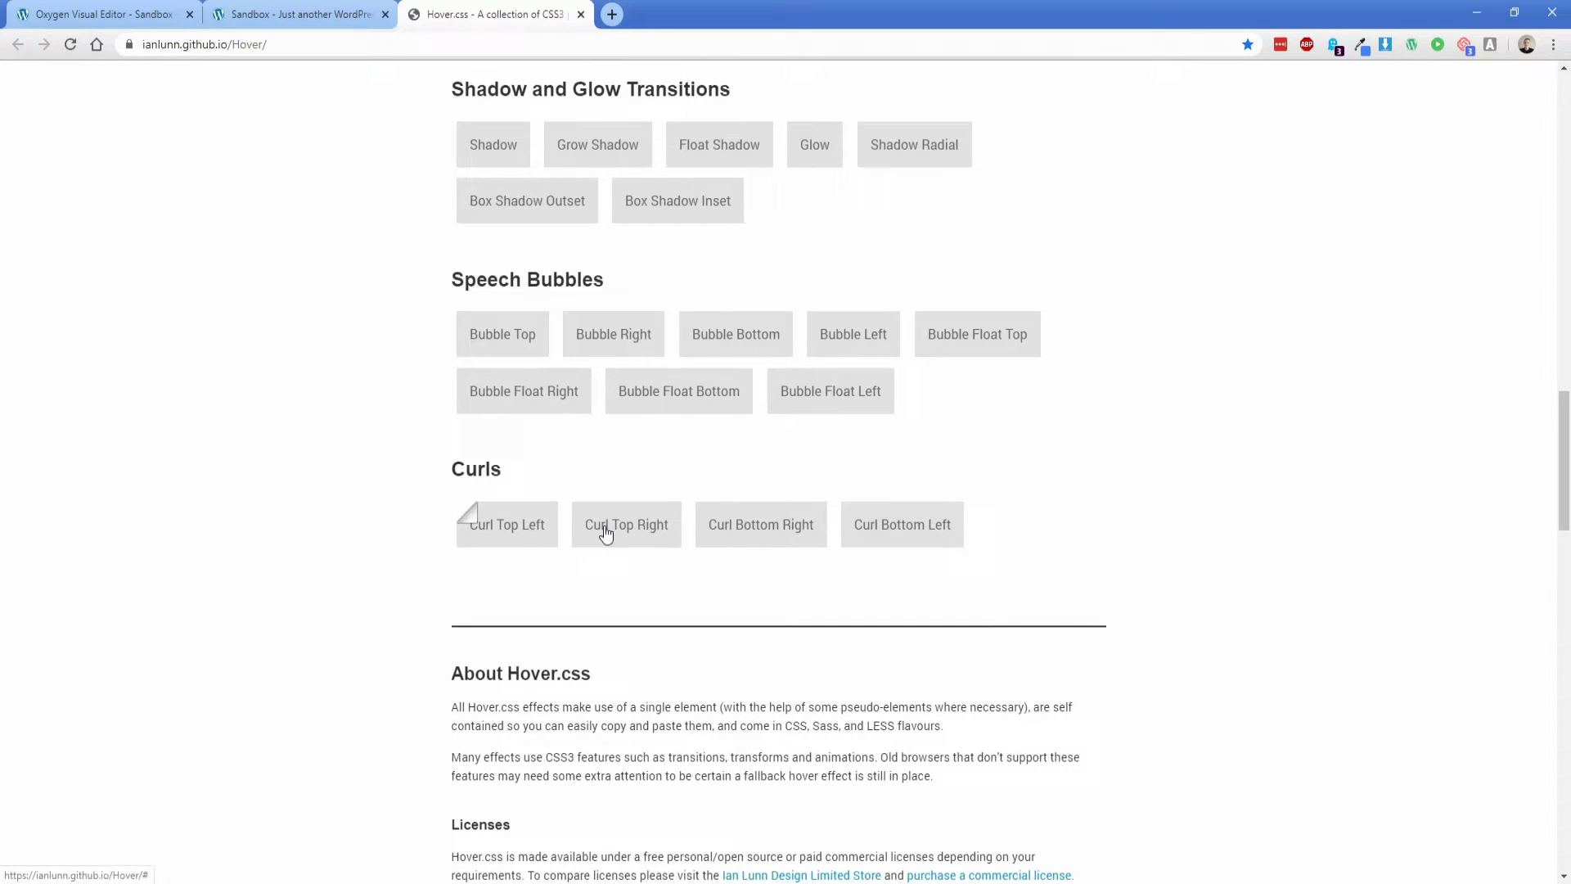
scroll(378, 605, up, 9)
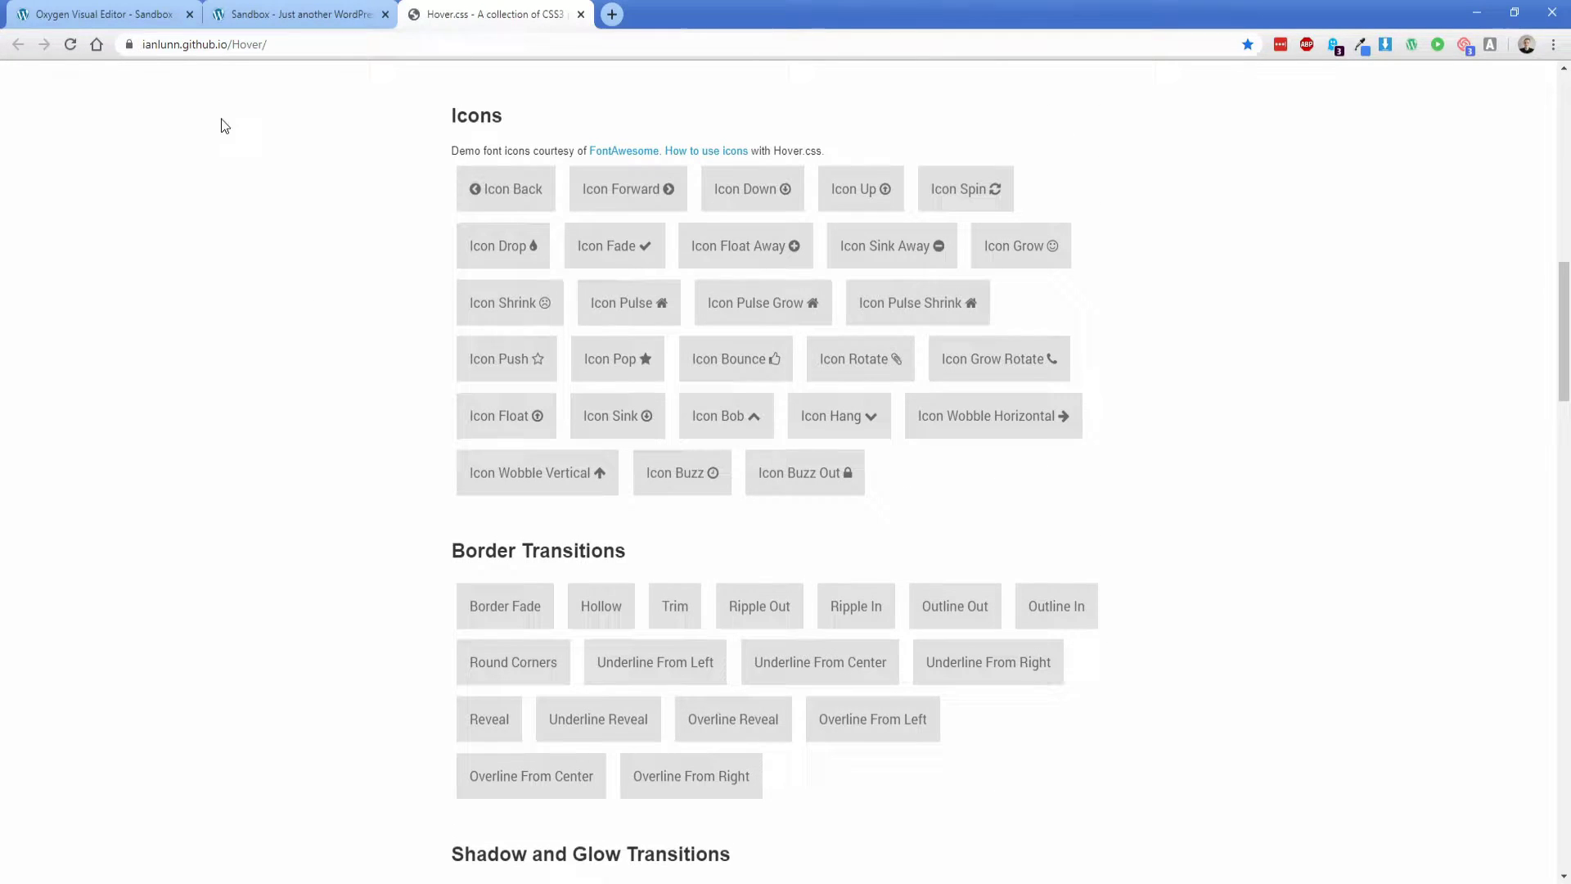
click(298, 24)
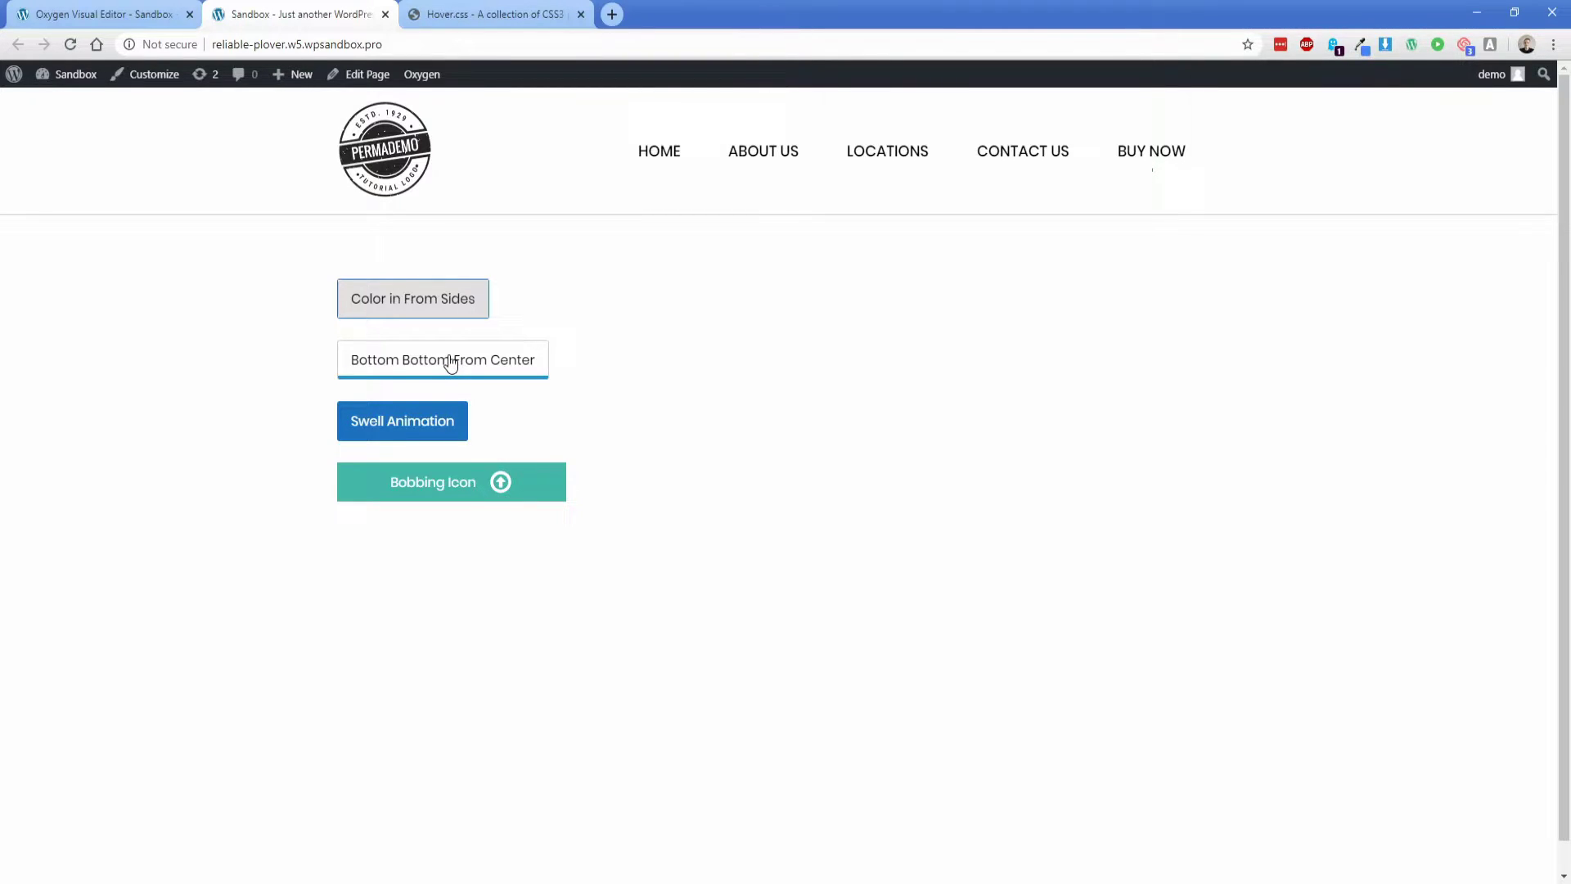
Open css/hover.css in the IanLunn/Hover GitHub repository from the Hover.css demo page.
click(491, 14)
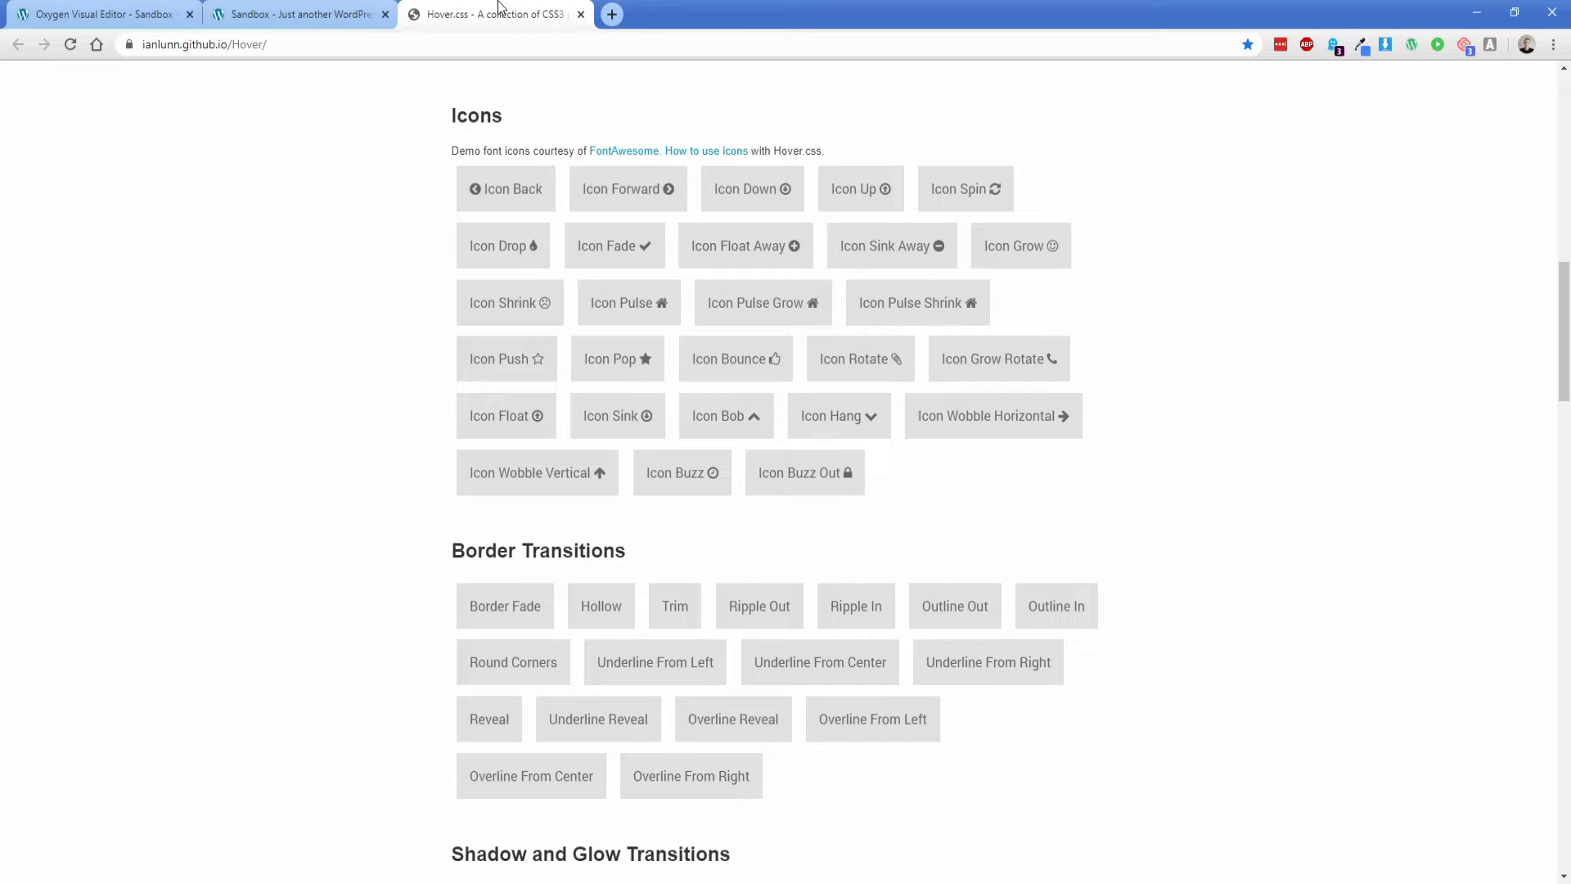
scroll(394, 441, up, 5)
scroll(391, 442, up, 8)
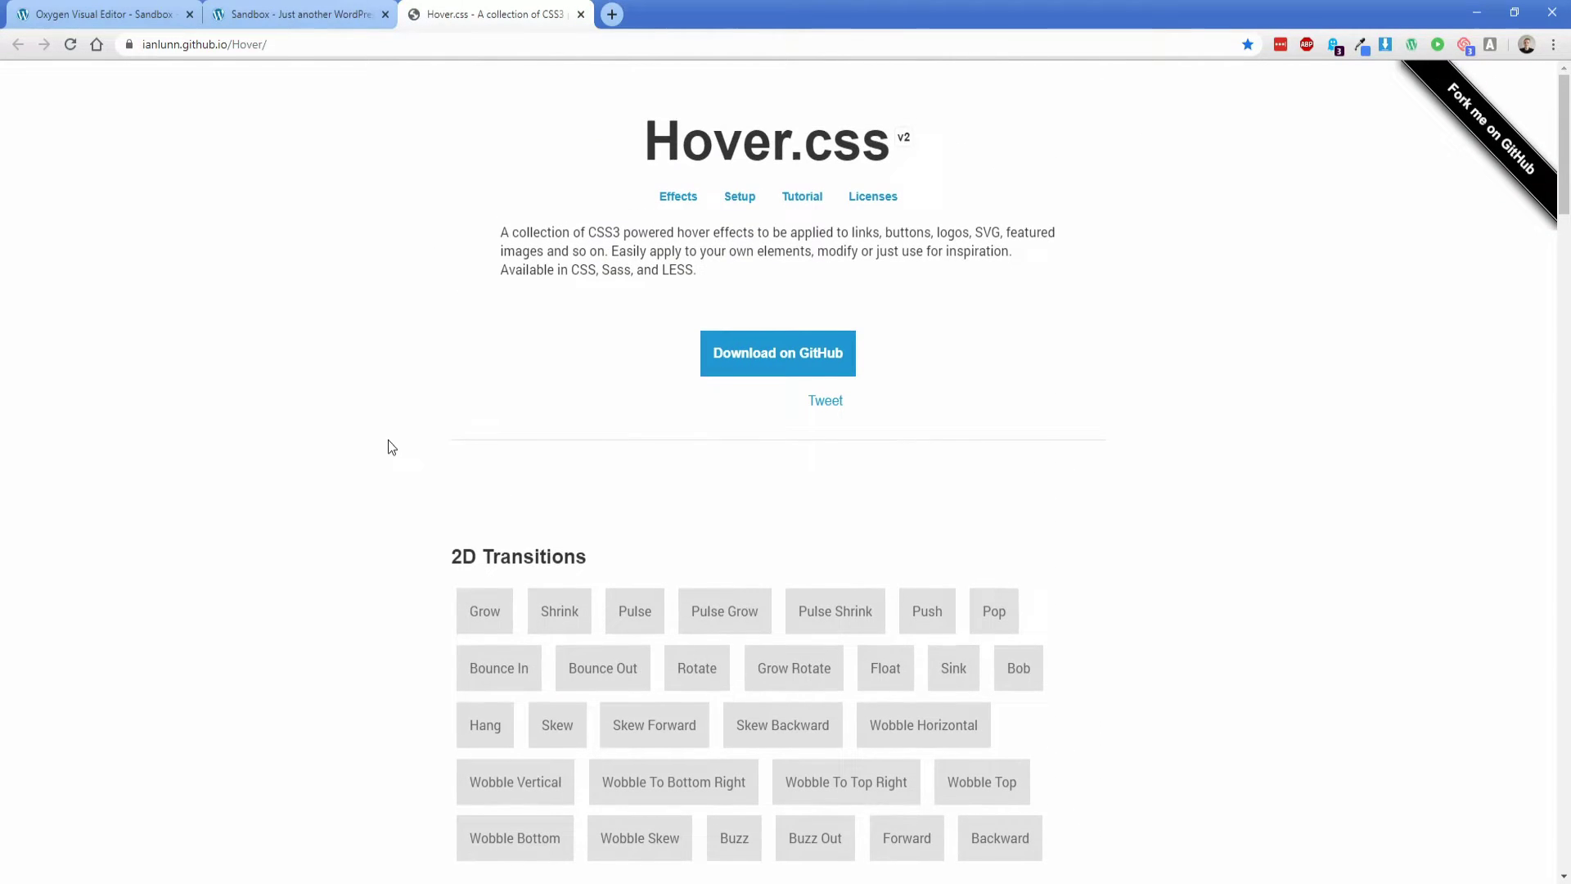
click(766, 365)
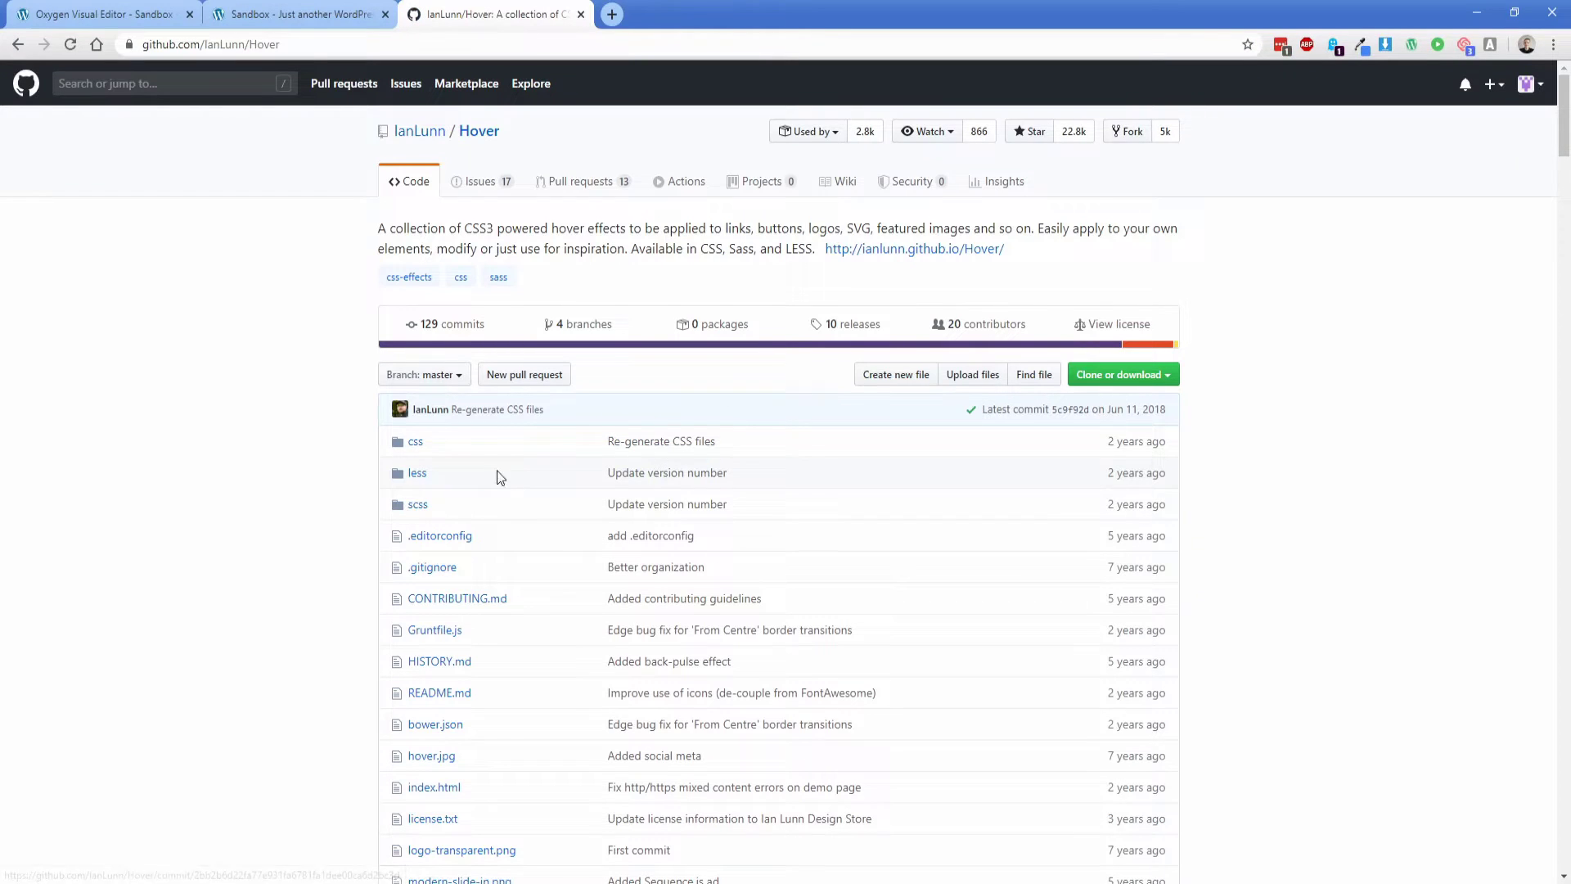
click(414, 442)
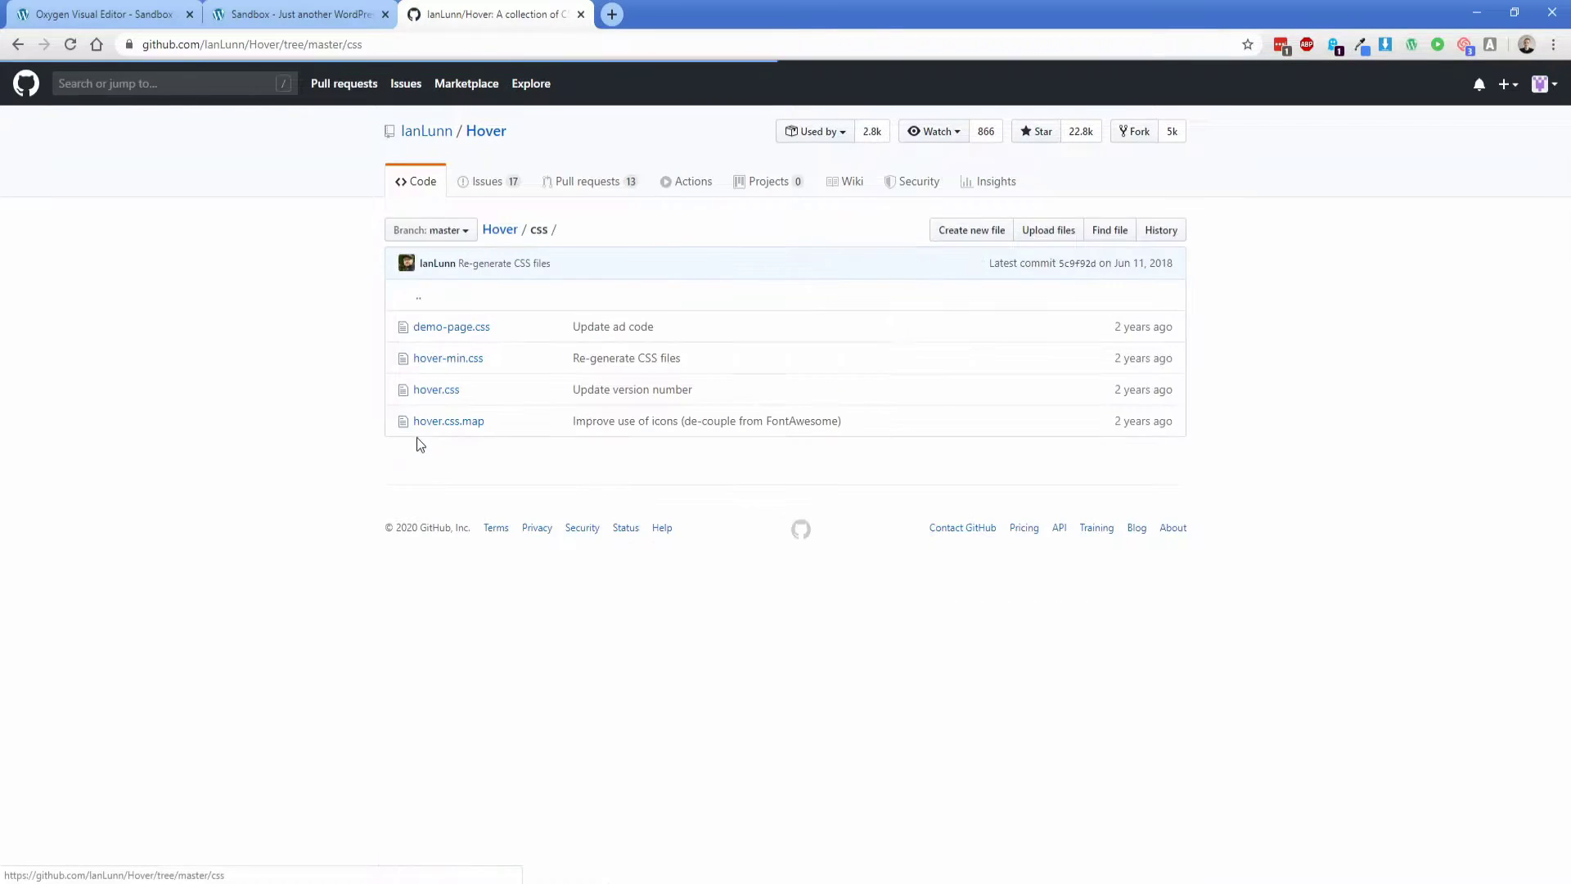
click(449, 394)
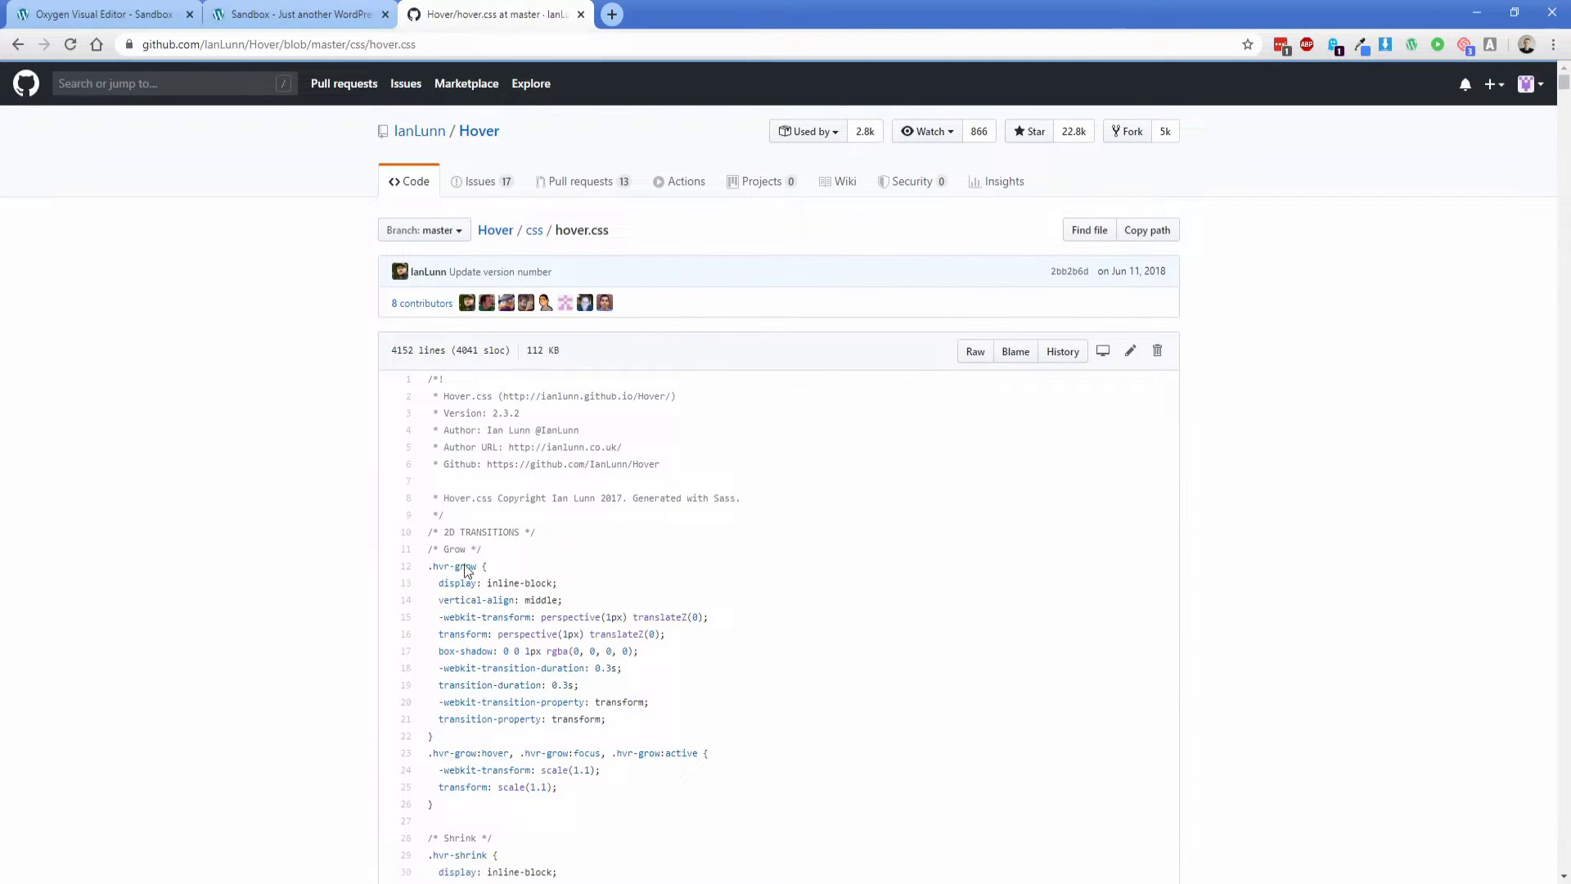
scroll(456, 384, down, 4)
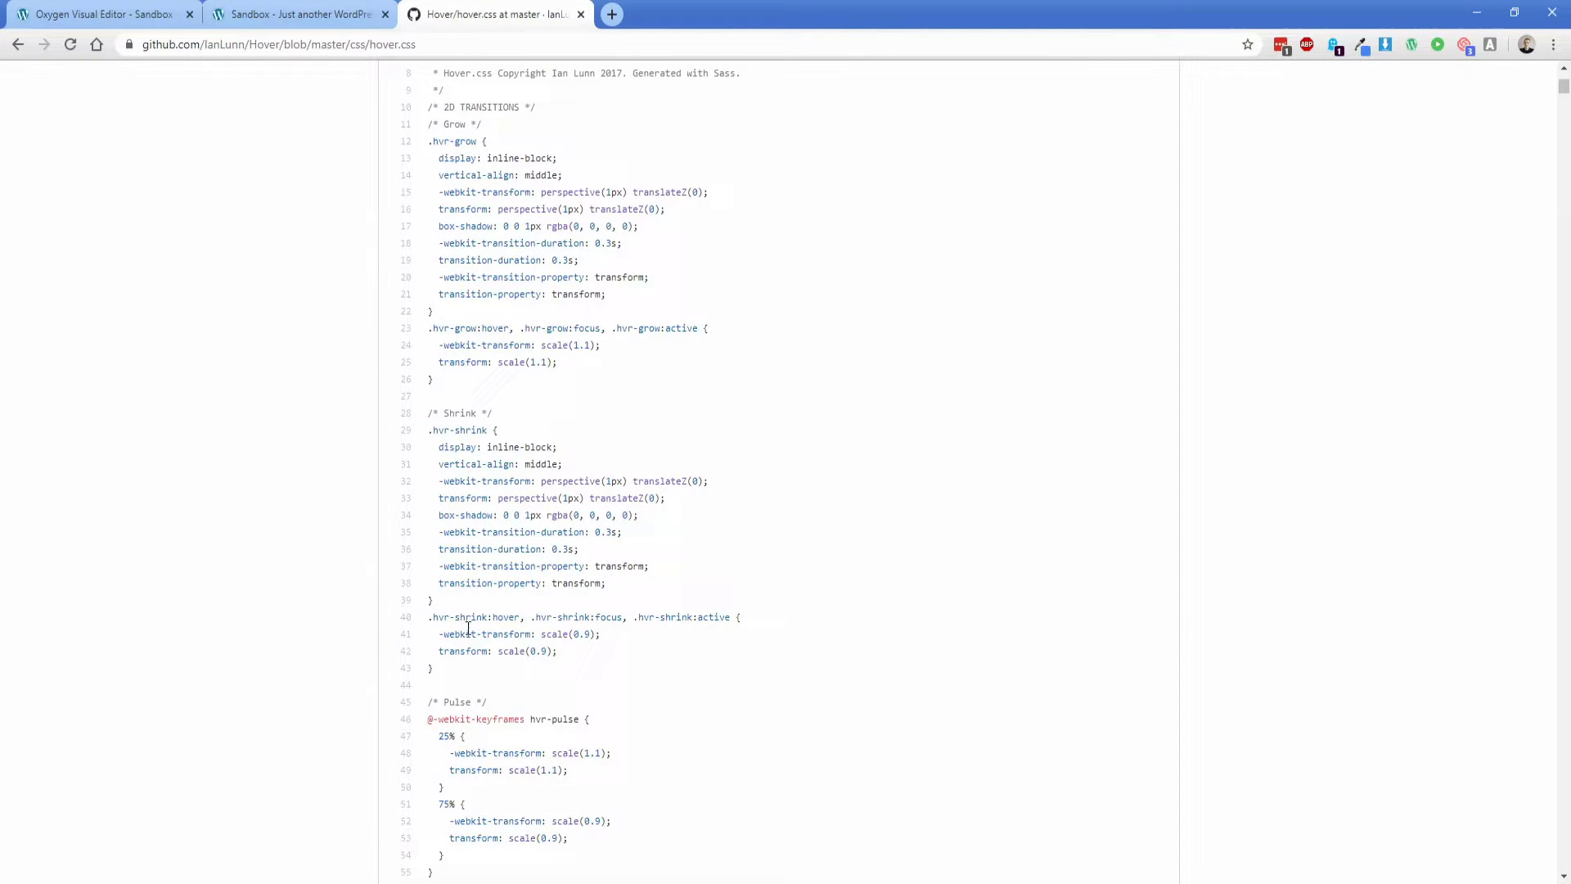
scroll(491, 559, up, 5)
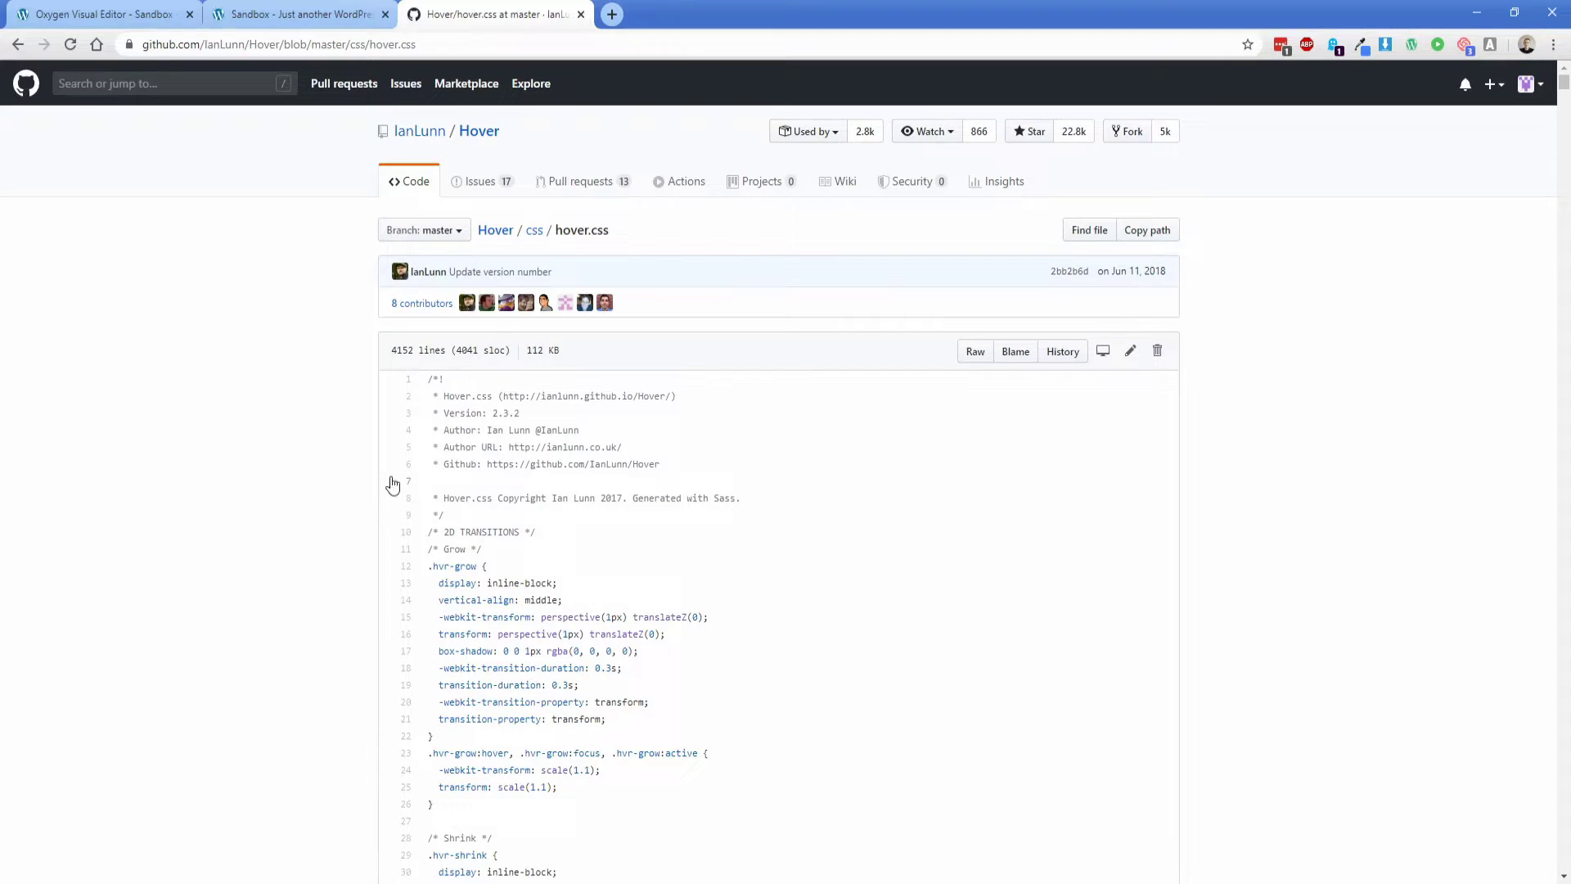
Add a Button (#16) inside the empty Section #15 in Oxygen.
click(164, 4)
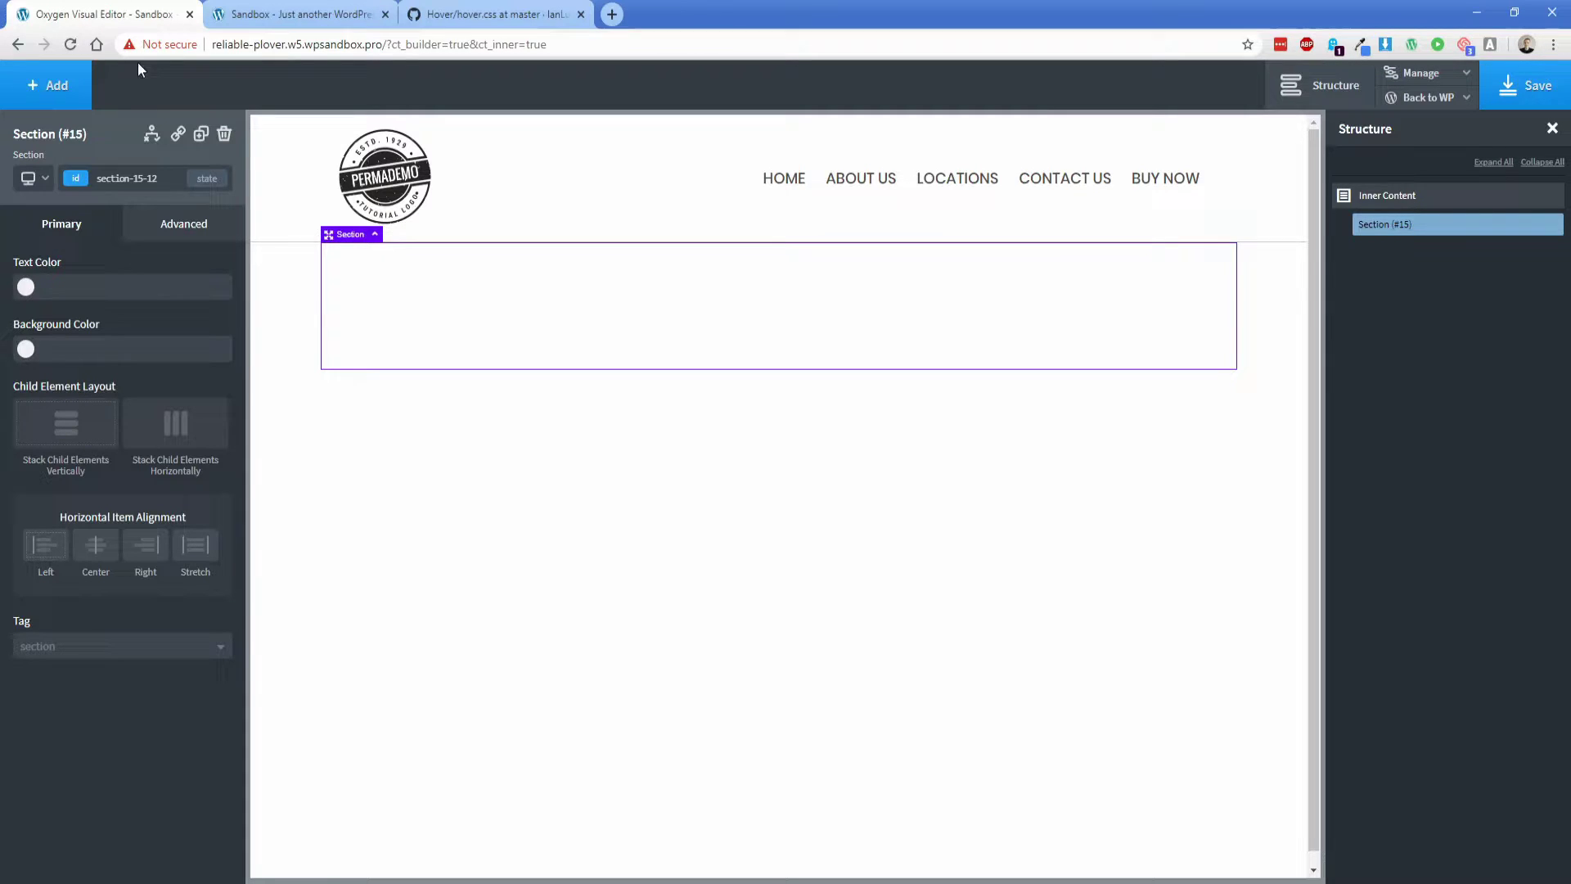
click(58, 87)
click(63, 564)
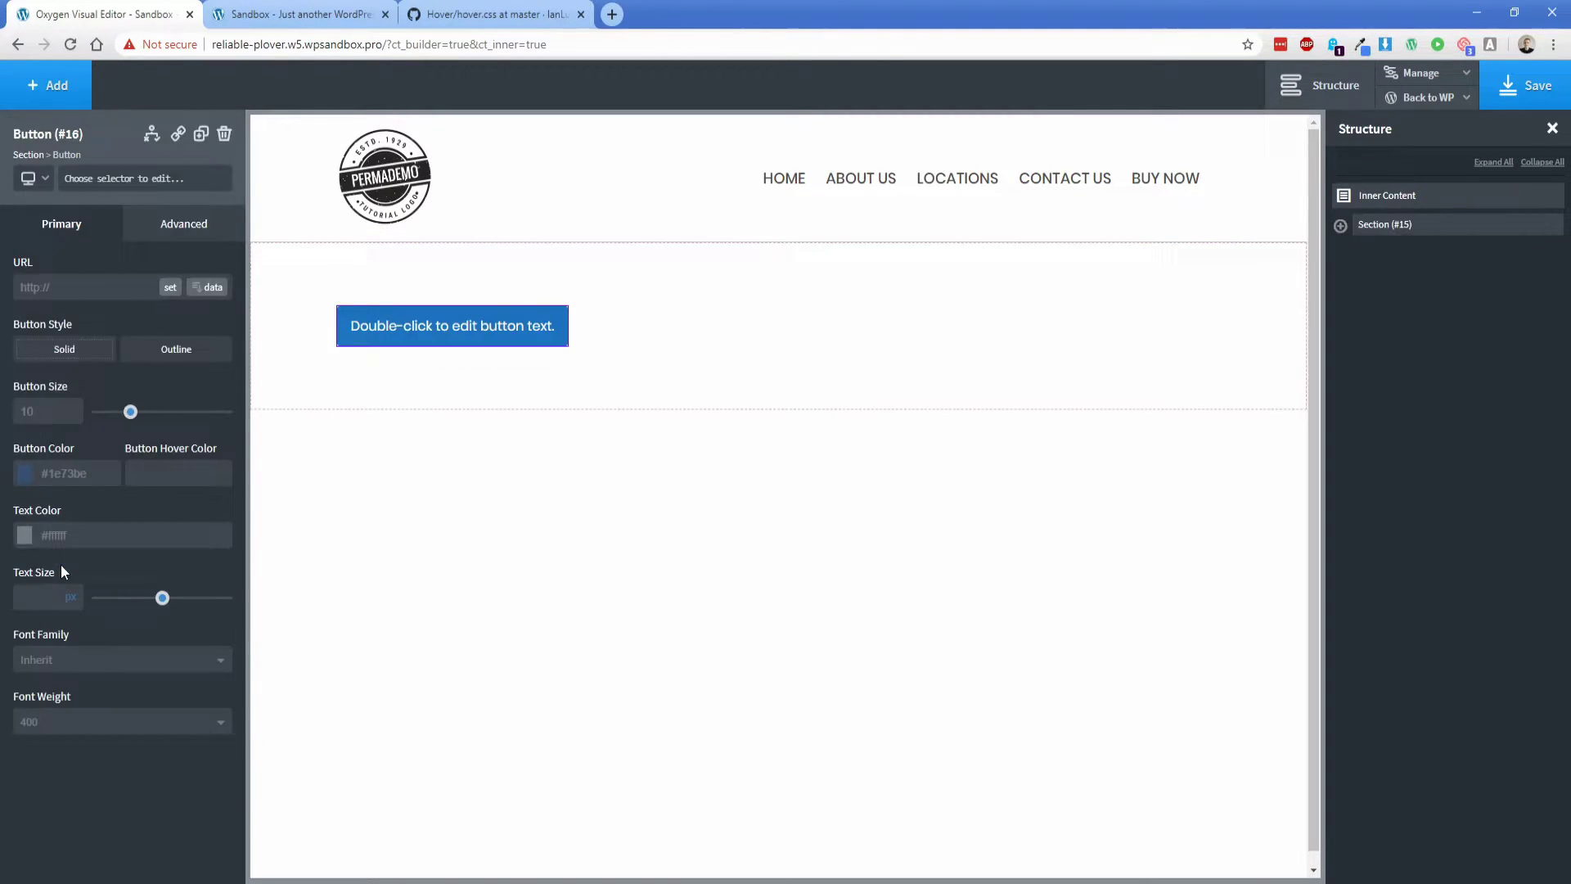
Give the button a 25 px bottom margin under Size & Spacing.
click(183, 223)
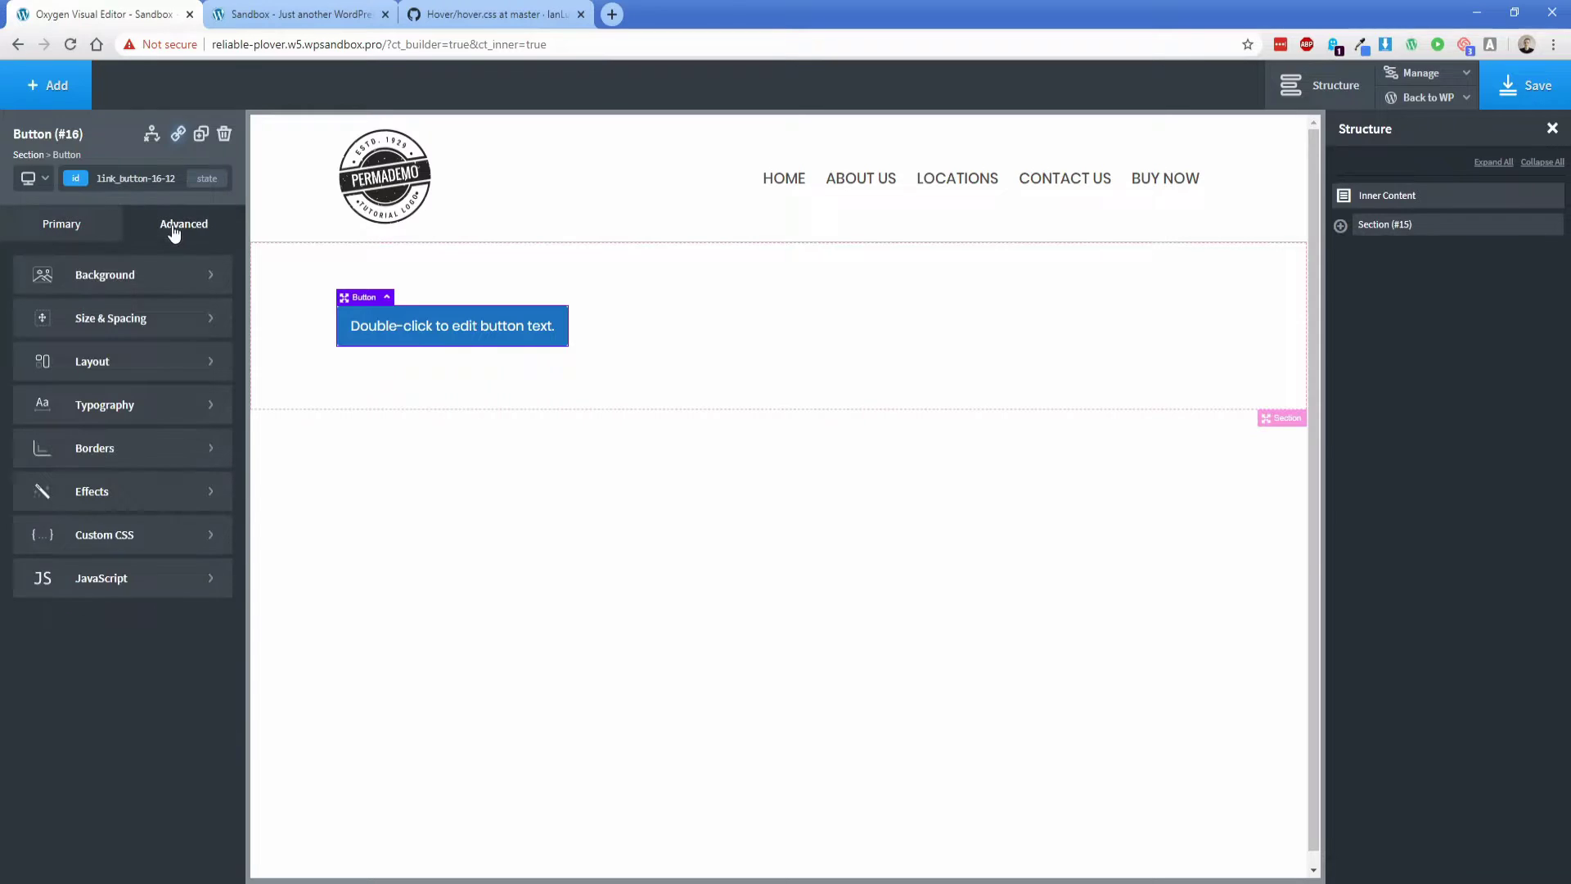
click(162, 315)
click(168, 377)
text(25)
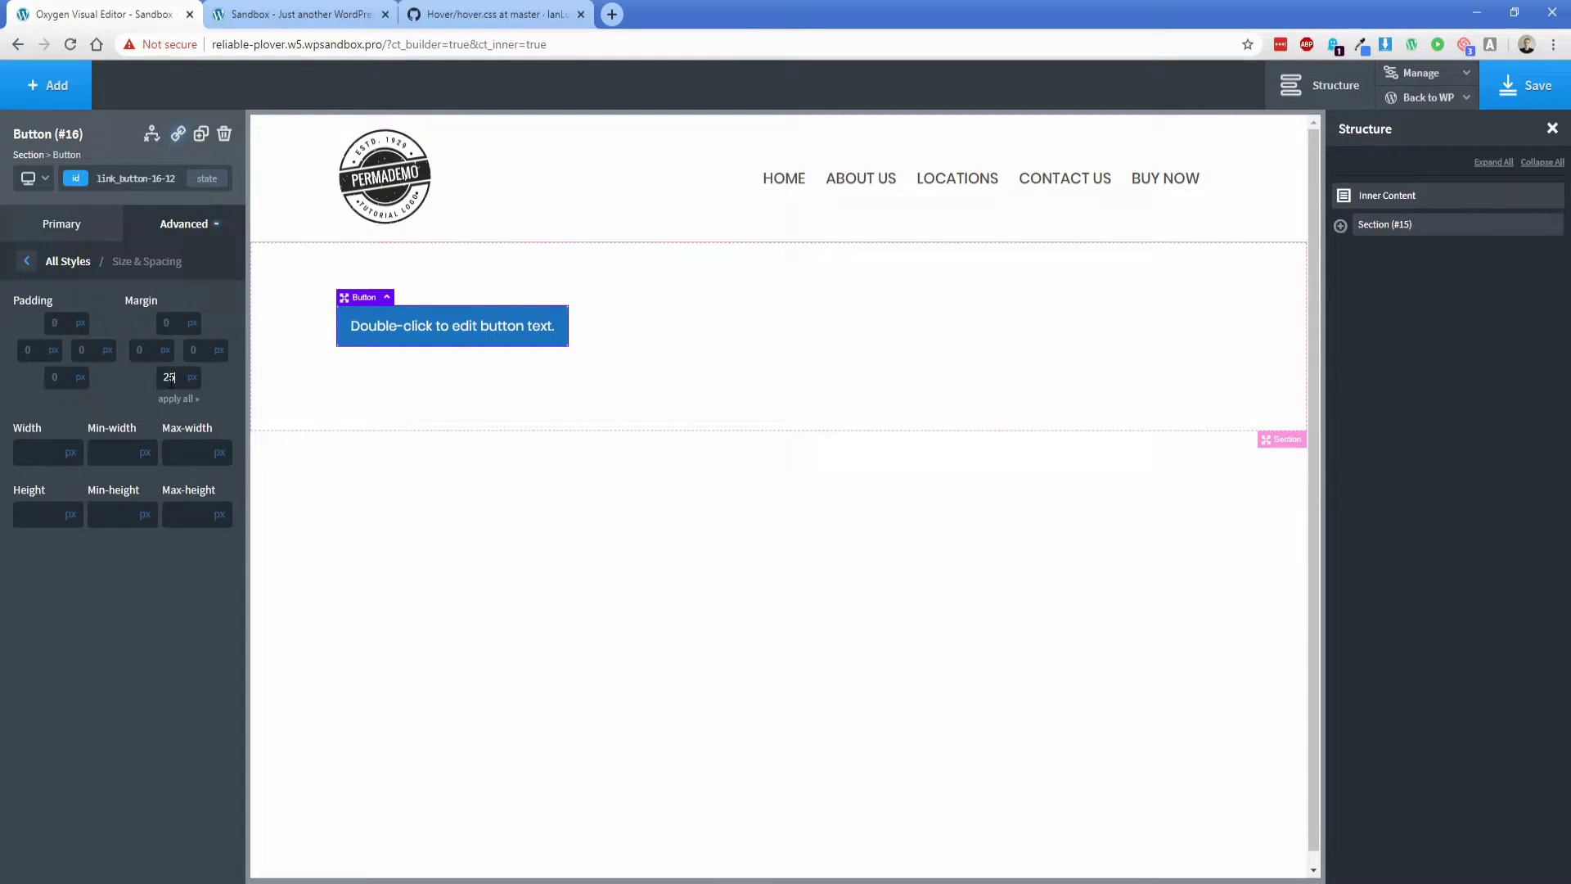
Reopen the Hover repository's css/hover.css file on GitHub in a new tab.
key(ctrl+3)
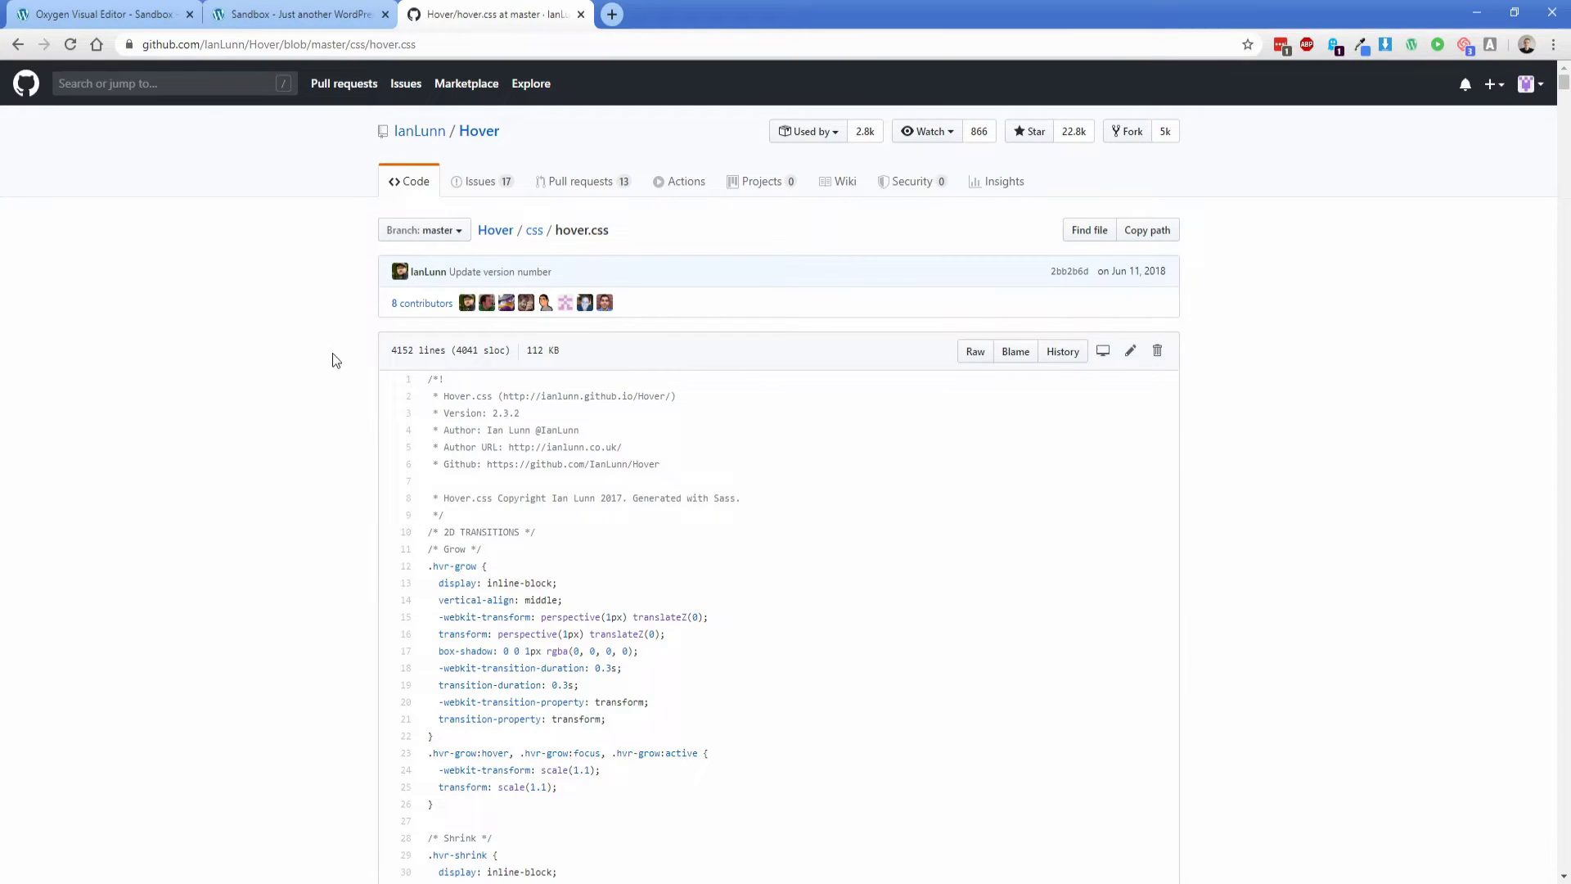
key(alt+Left)
key(alt+Left)
key(alt+Left)
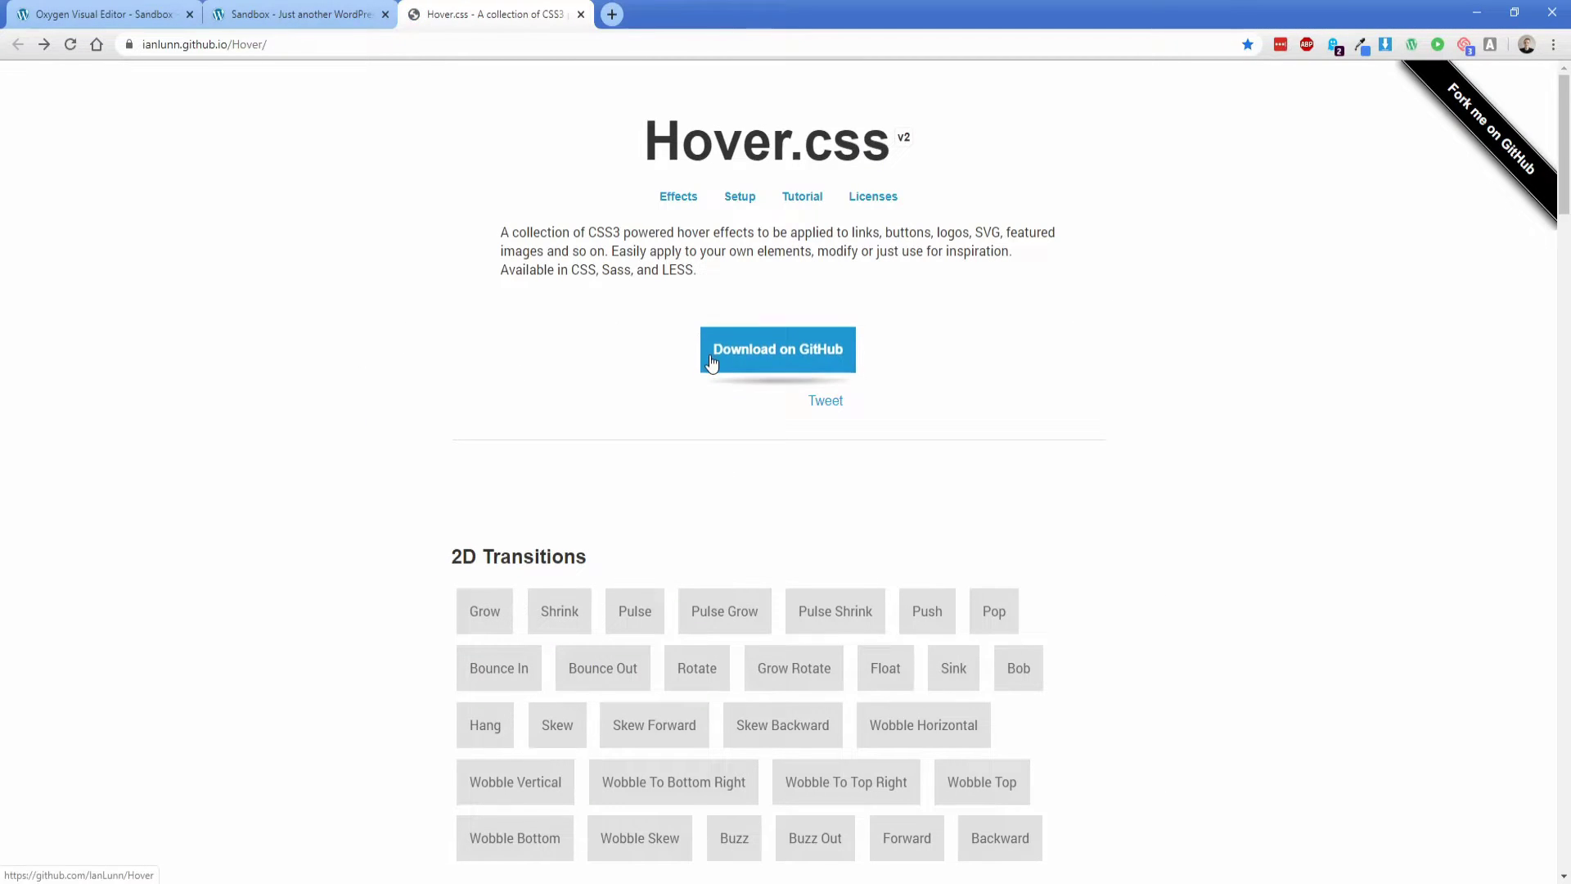
middle_click(708, 361)
scroll(340, 489, down, 3)
scroll(347, 459, down, 5)
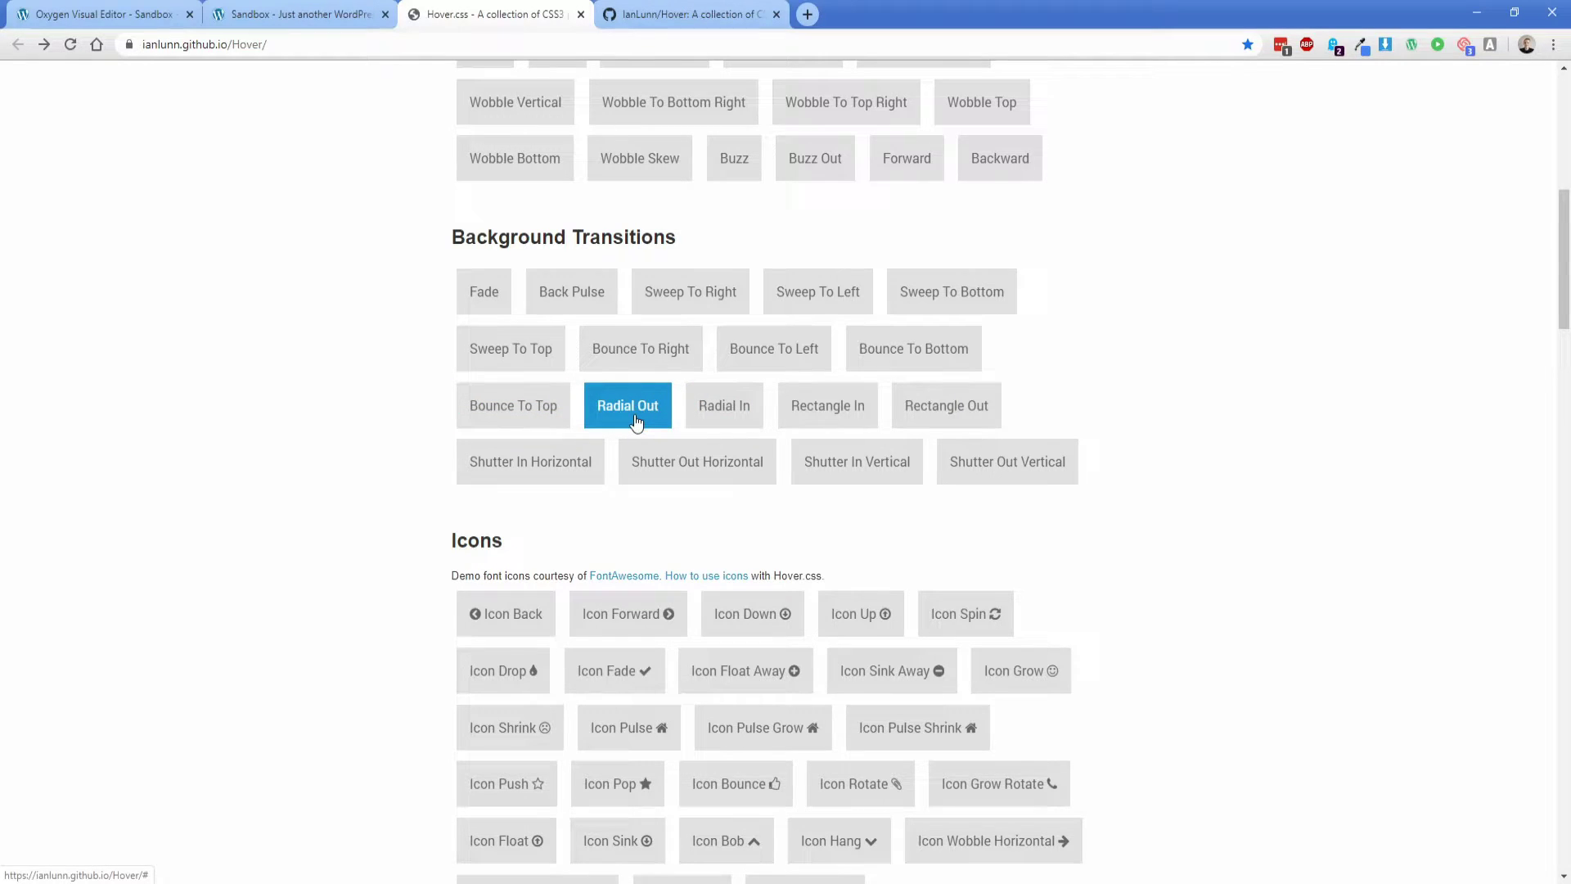
click(663, 9)
click(418, 438)
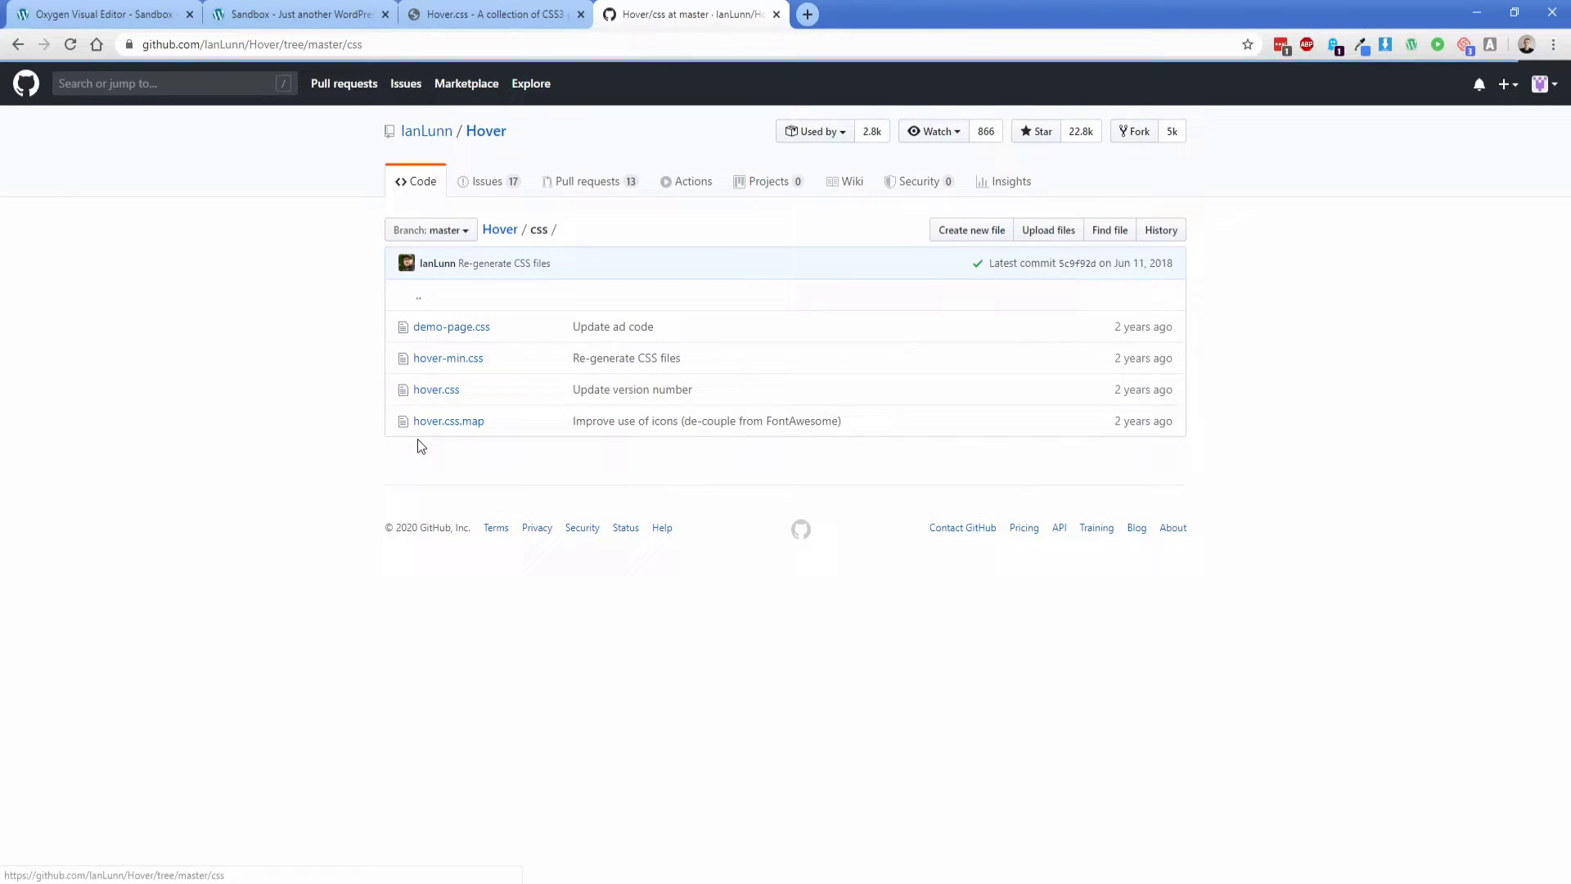
click(431, 394)
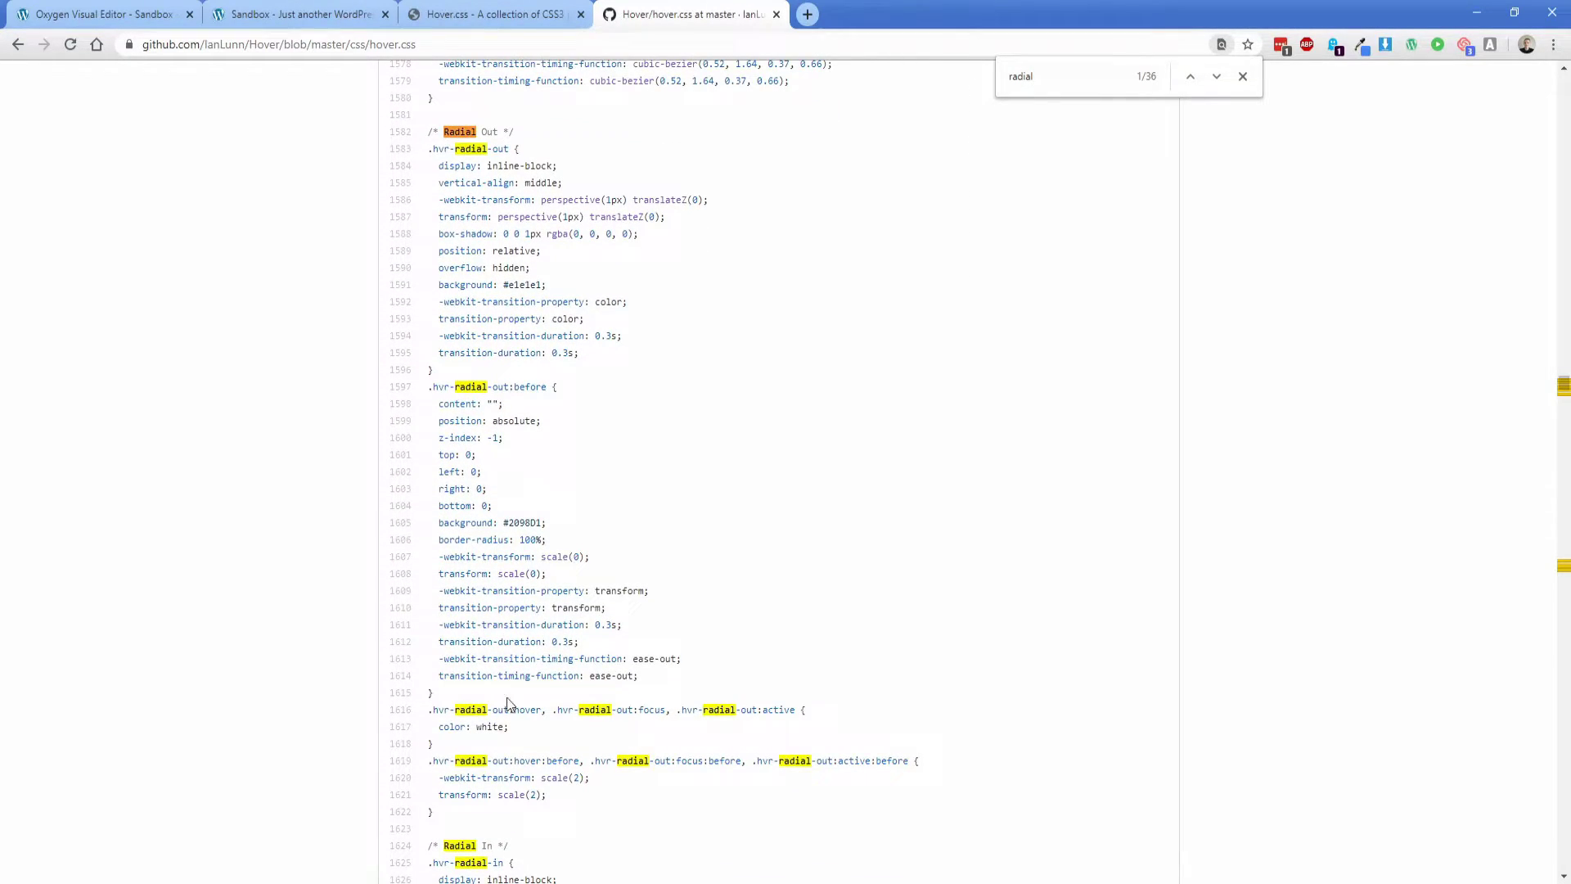
Select and copy the .hvr-radial-out CSS rules from hover.css.
drag(473, 761, 504, 762)
drag(446, 810, 426, 325)
scroll(456, 712, up, 2)
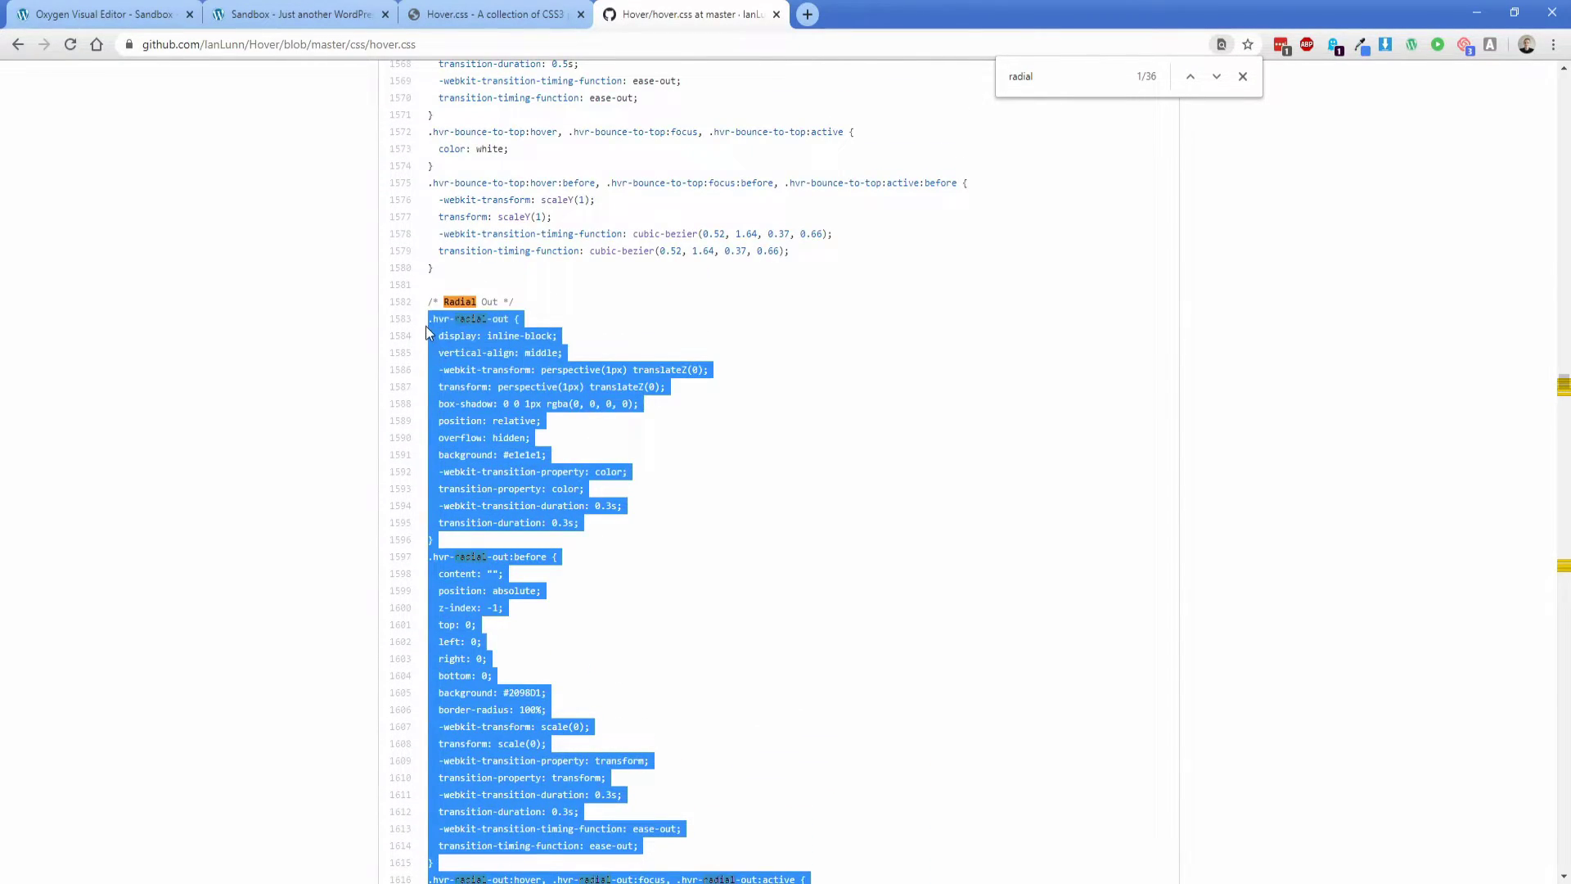
right_click(482, 347)
click(520, 358)
click(319, 15)
Create a new Oxygen stylesheet named mycustomcss.
key(ctrl+Page_Up)
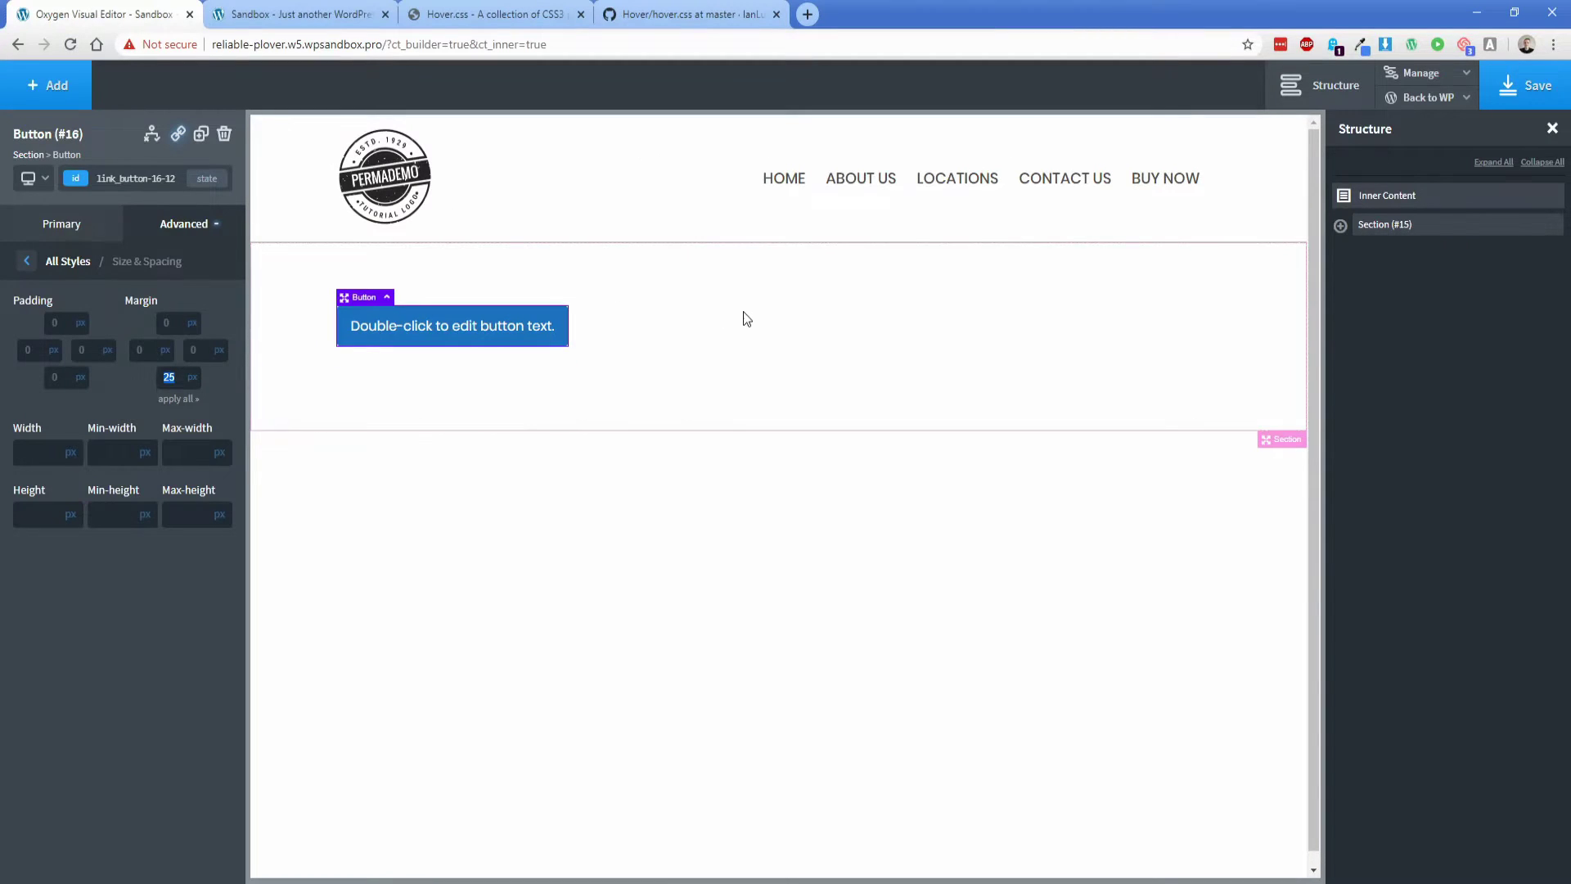
click(1419, 73)
click(1424, 127)
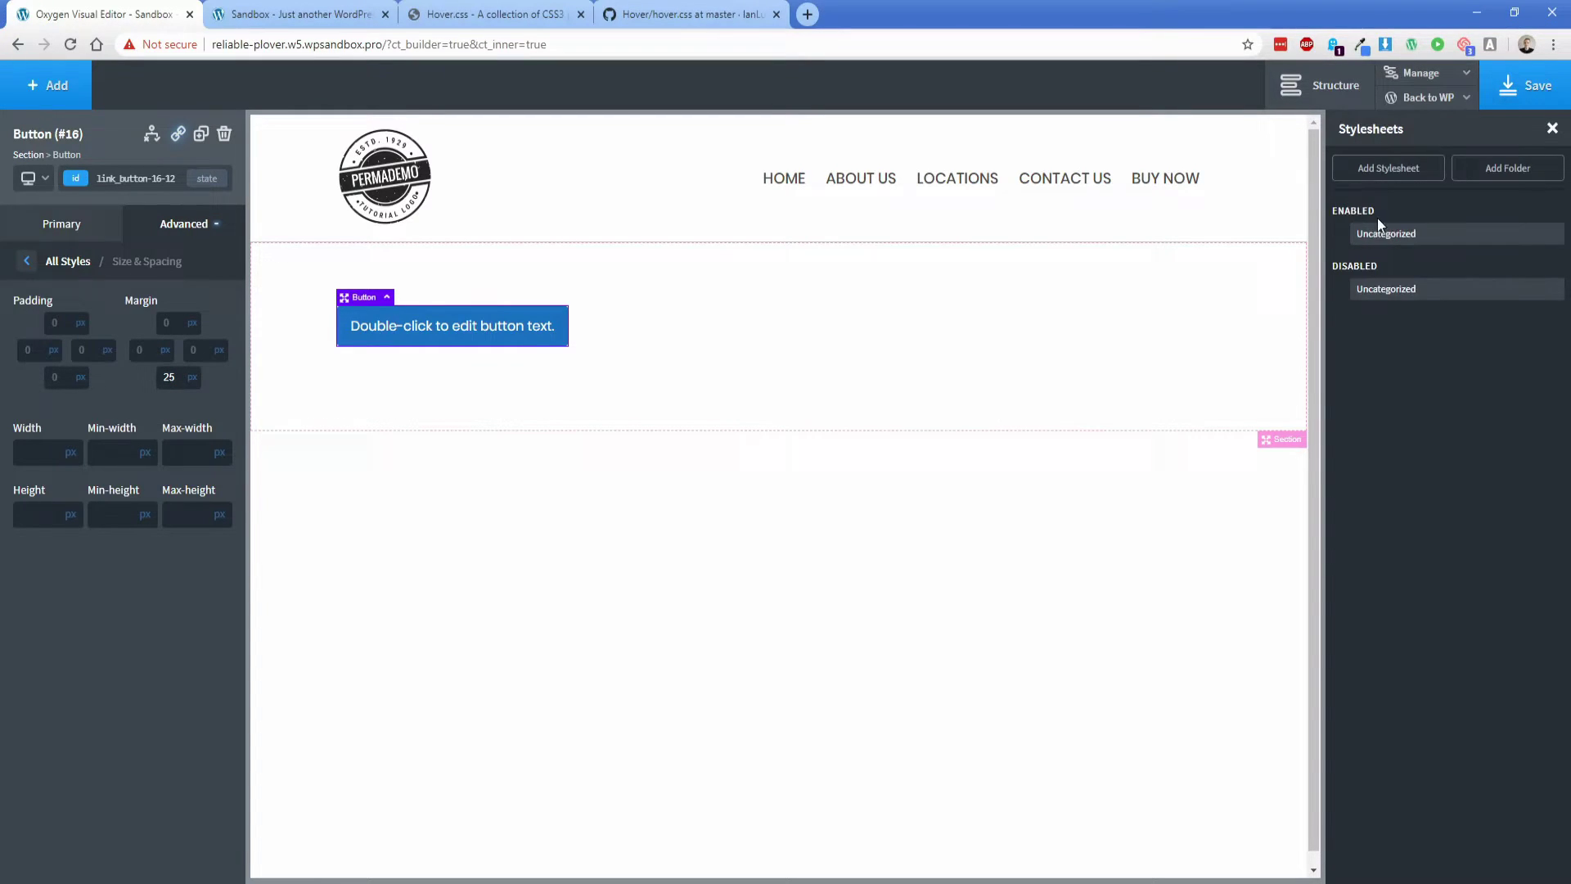
click(1387, 170)
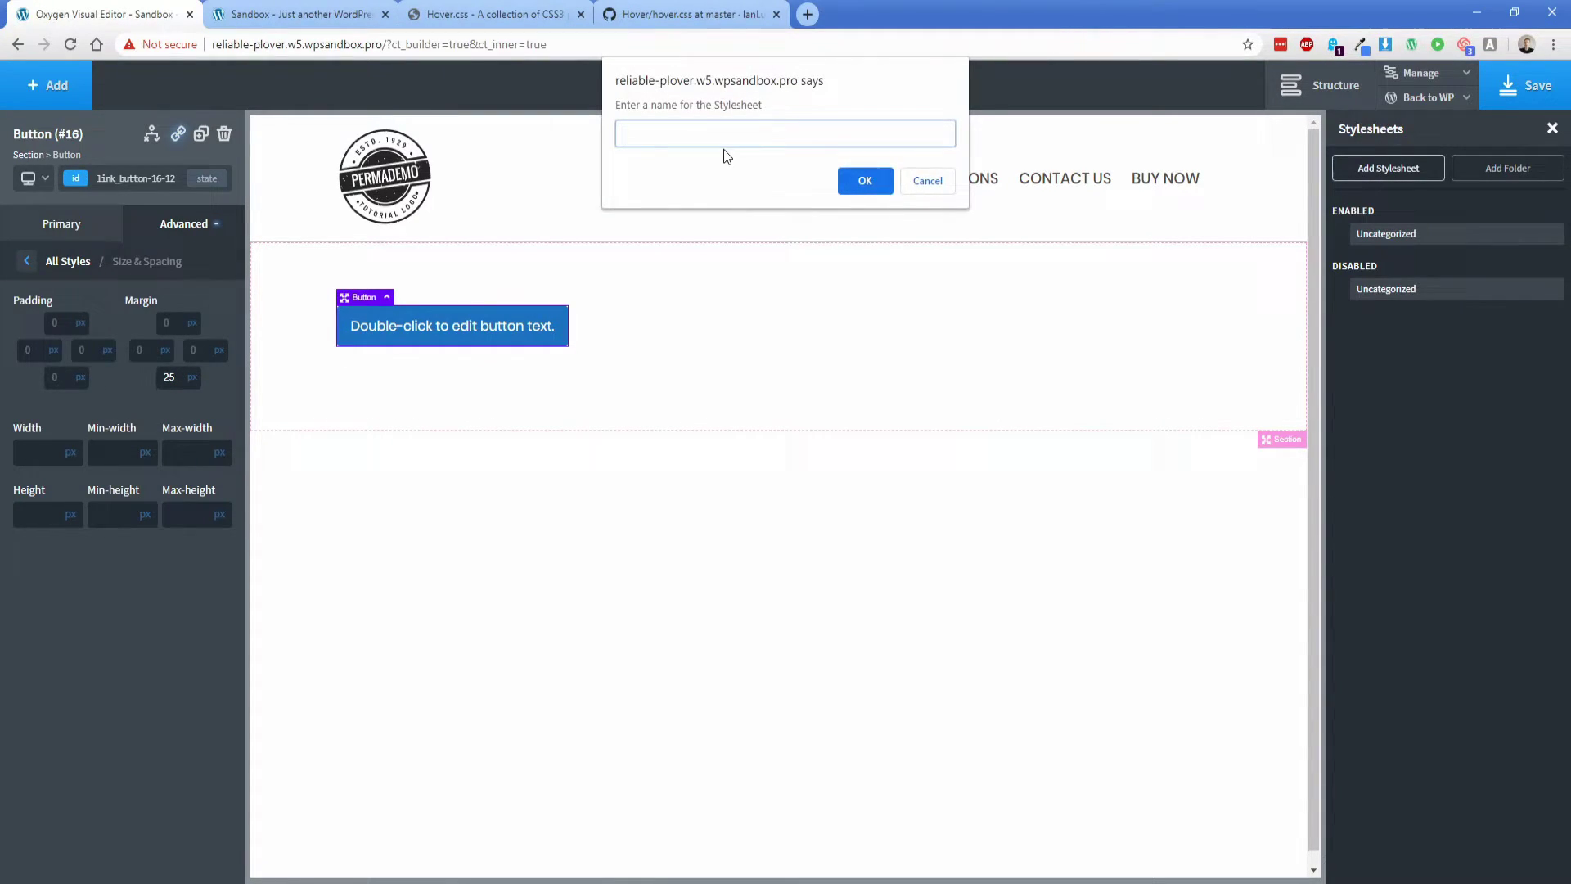
text(mycustomcss)
key(Return)
Paste the Radial Out CSS into mycustomcss and copy the hvr-radial-out class name.
click(197, 402)
key(ctrl+v)
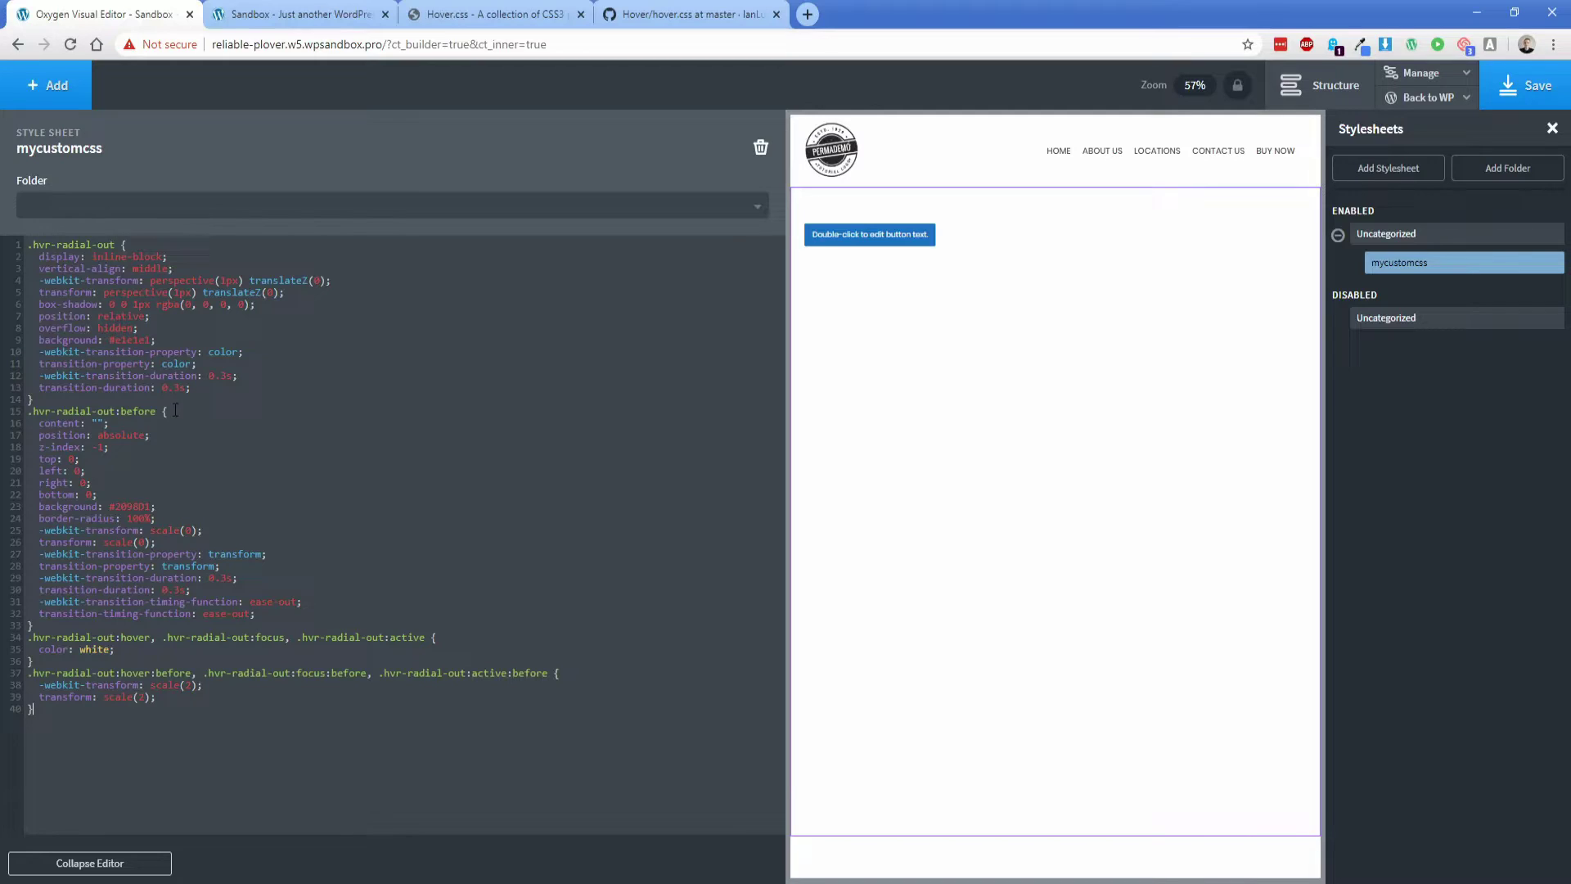
drag(115, 244, 35, 246)
Add the hvr-radial-out class to the blue button on the page.
click(900, 237)
click(466, 323)
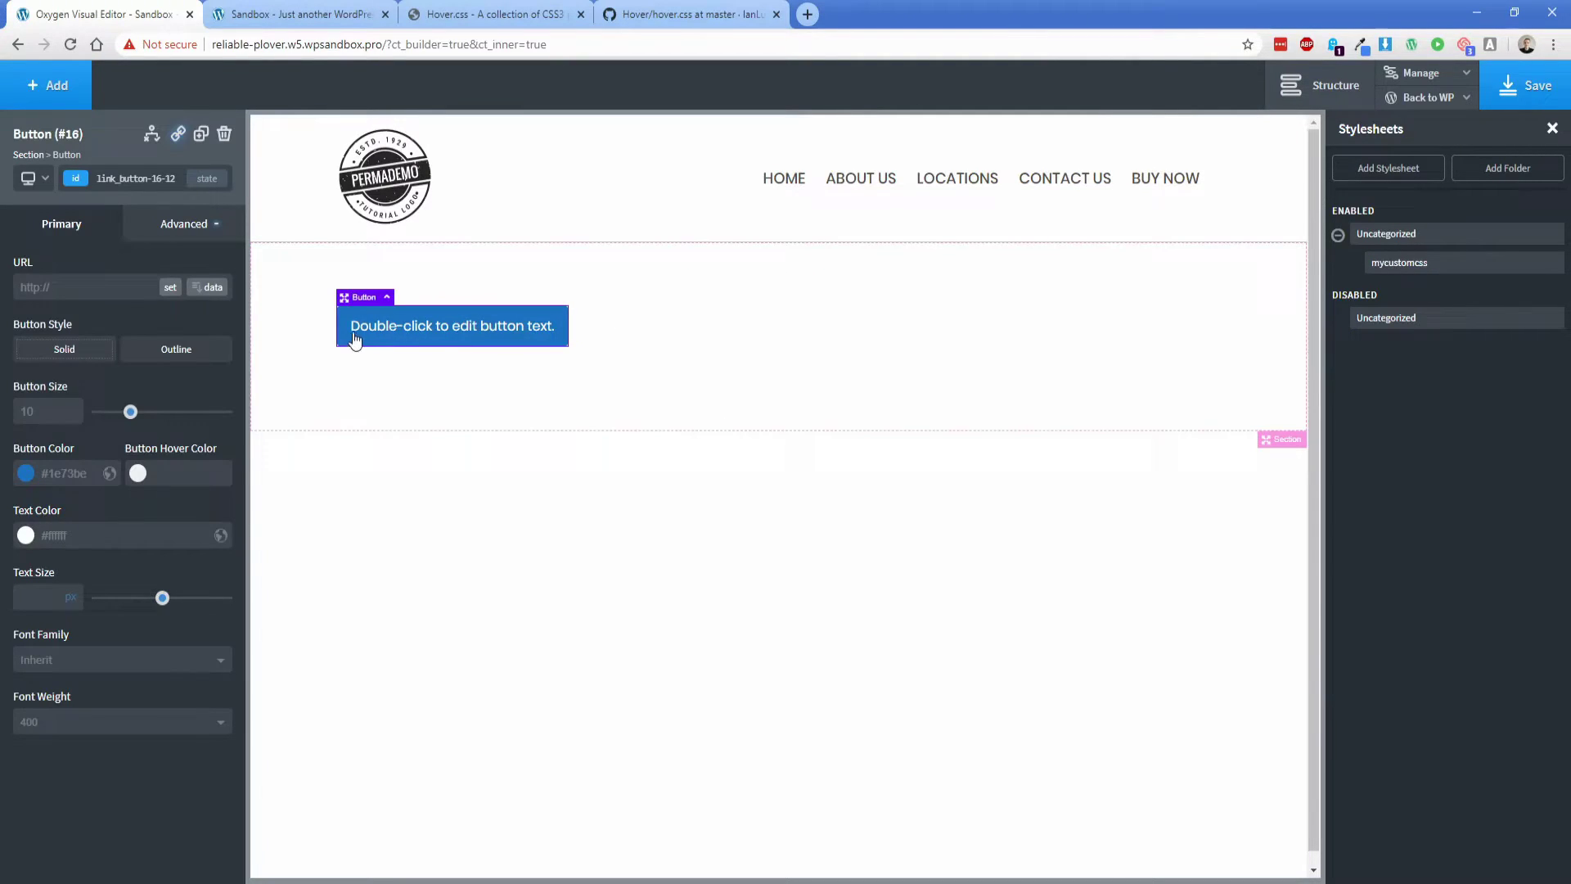
click(78, 187)
key(ctrl+v)
key(Return)
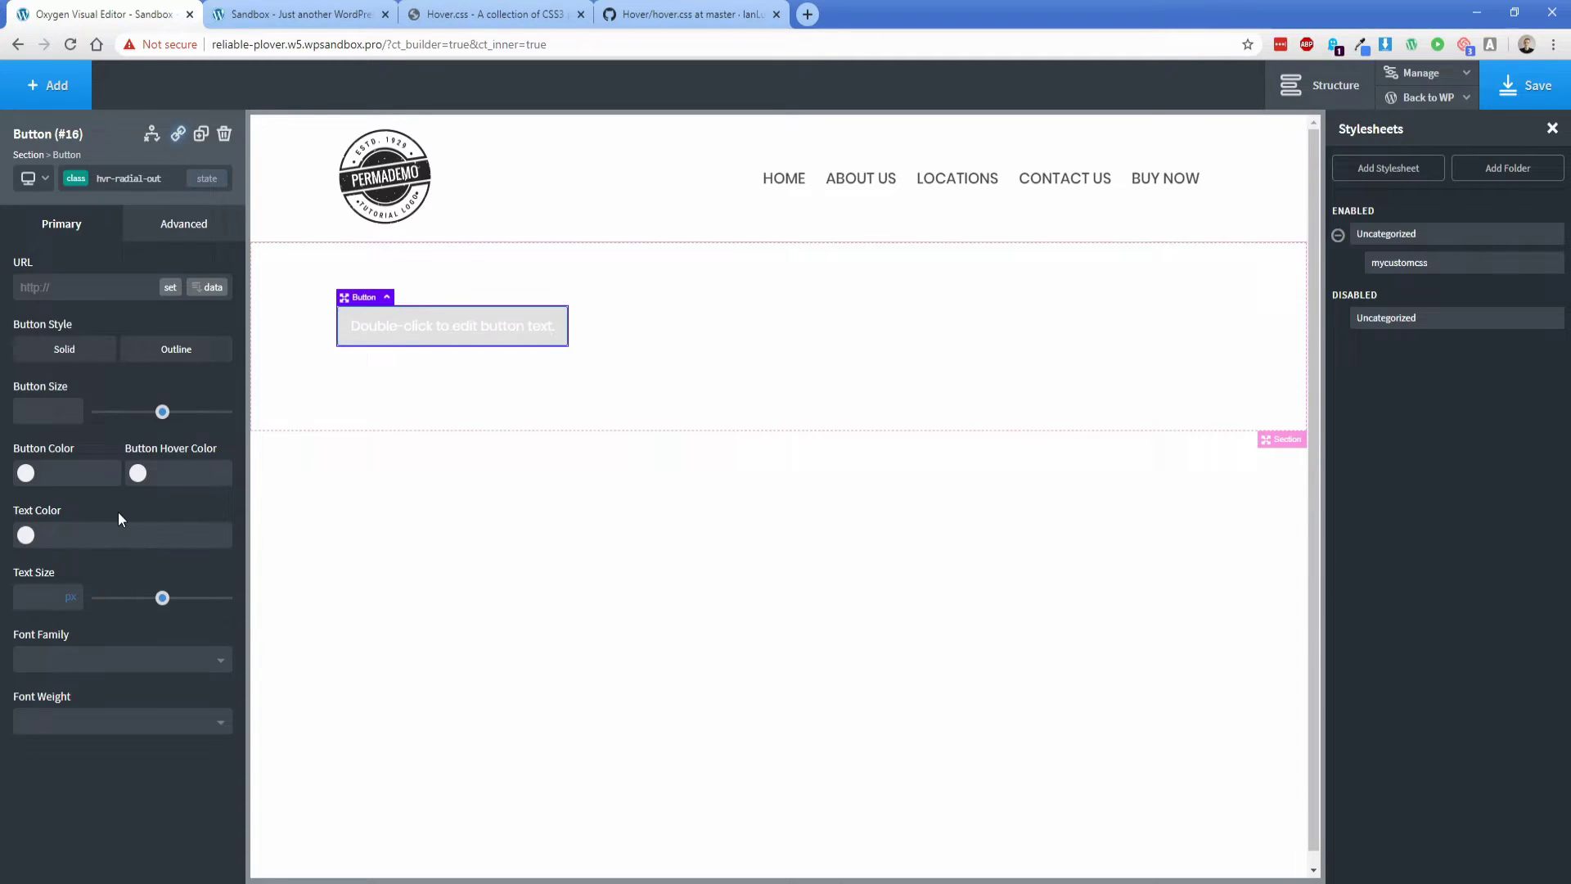
Set the button's text colour to black #000000 and clear its button colour.
click(25, 535)
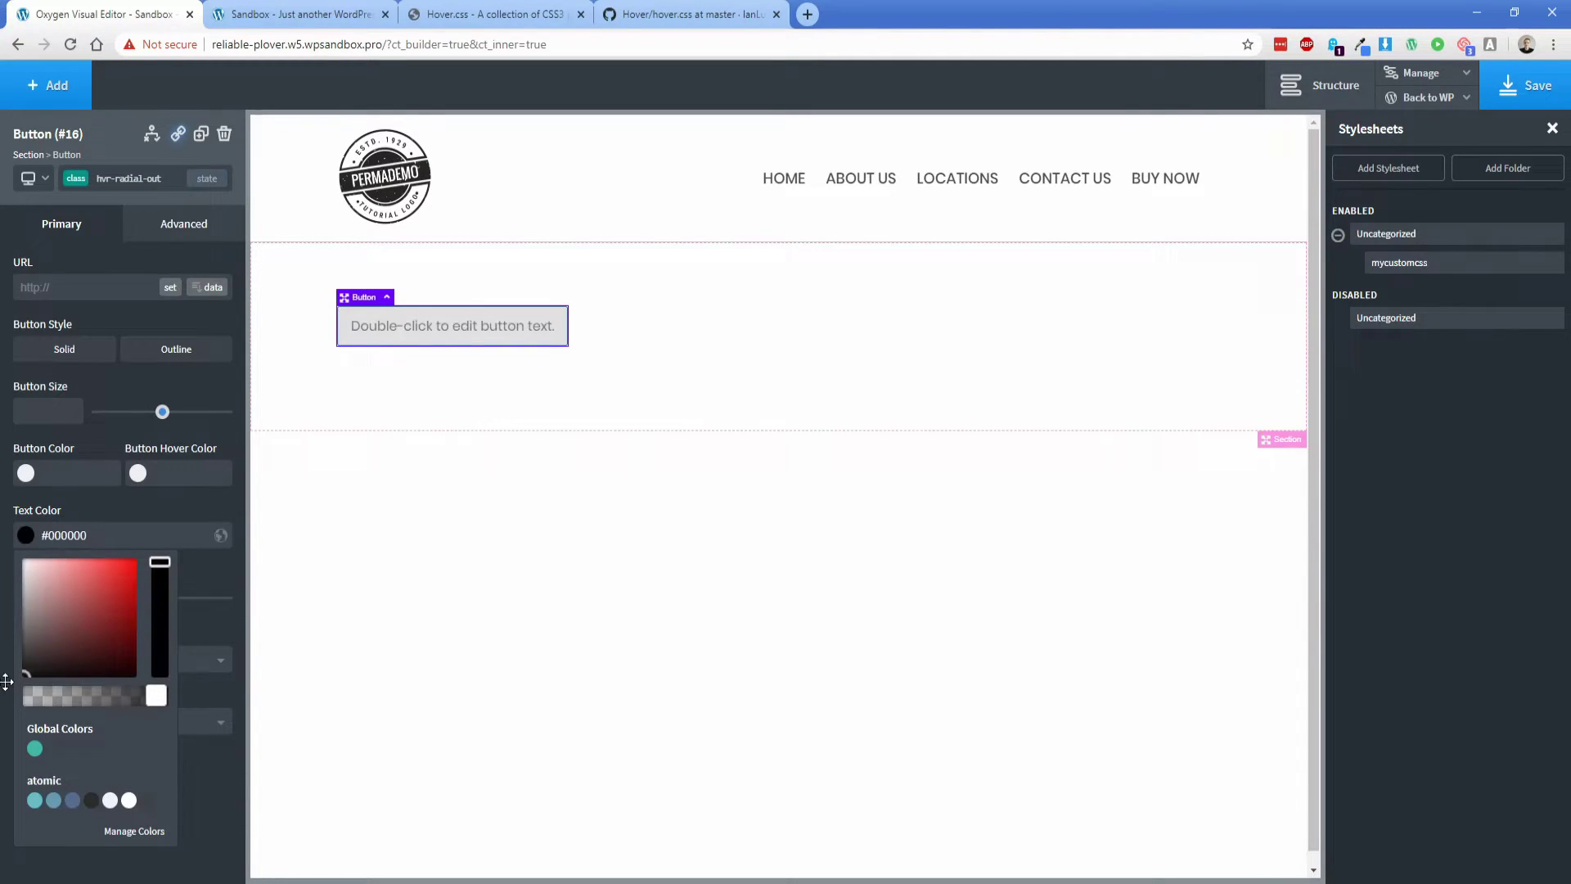
click(26, 473)
click(97, 536)
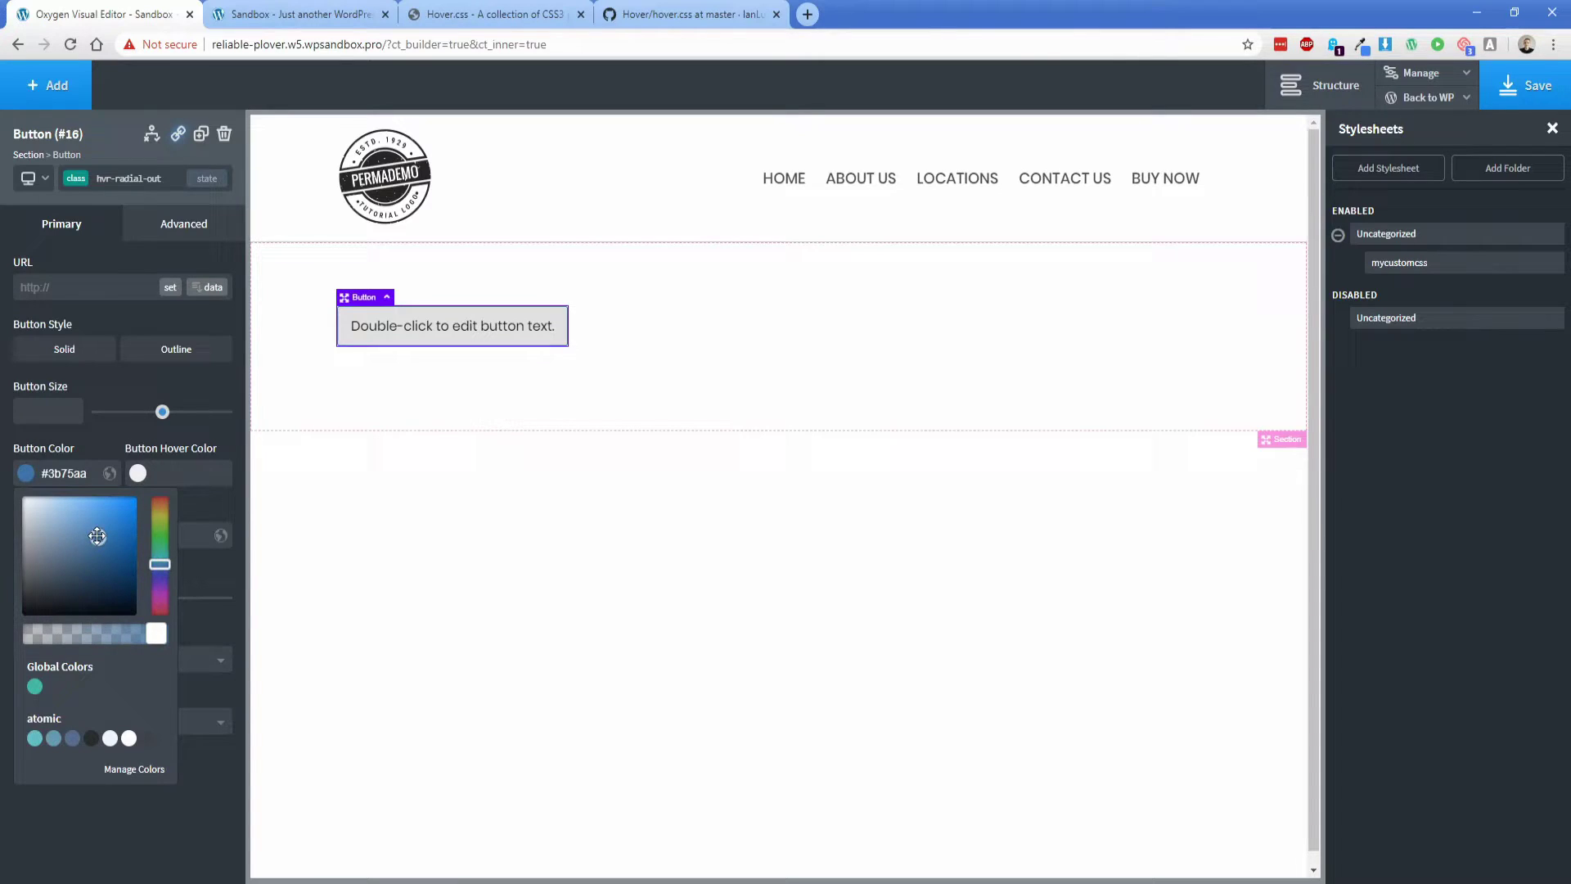
mouse_move(97, 536)
mouse_down()
mouse_move(46, 561)
mouse_move(108, 536)
mouse_up()
click(78, 473)
key(ctrl+a)
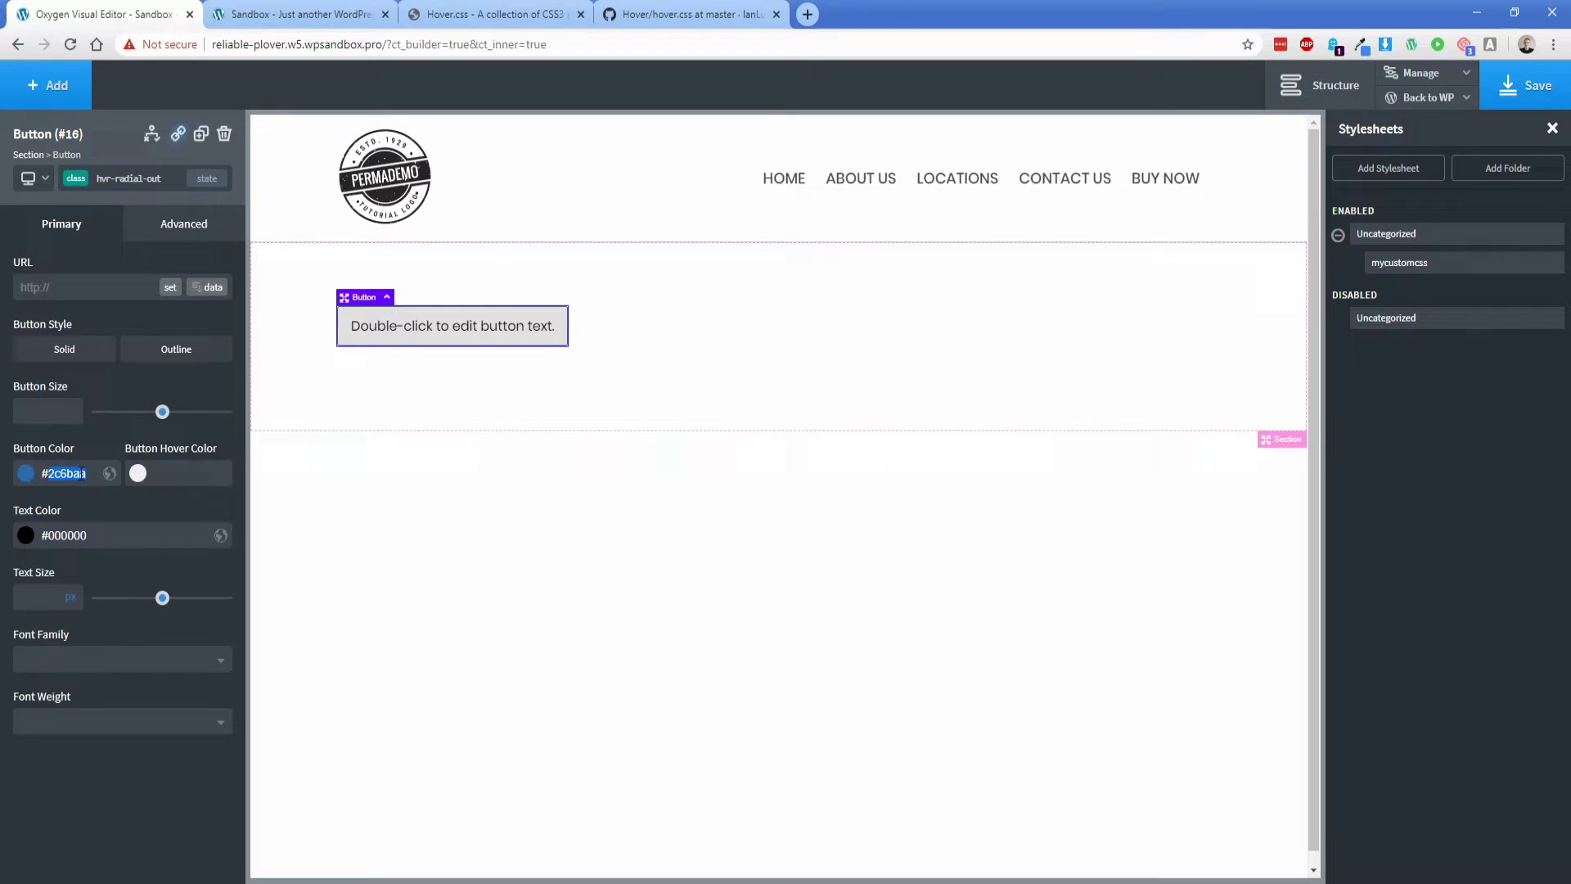
key(BackSpace)
Delete the background: #e1e1e1 rule from line 9 of mycustomcss.
click(1391, 263)
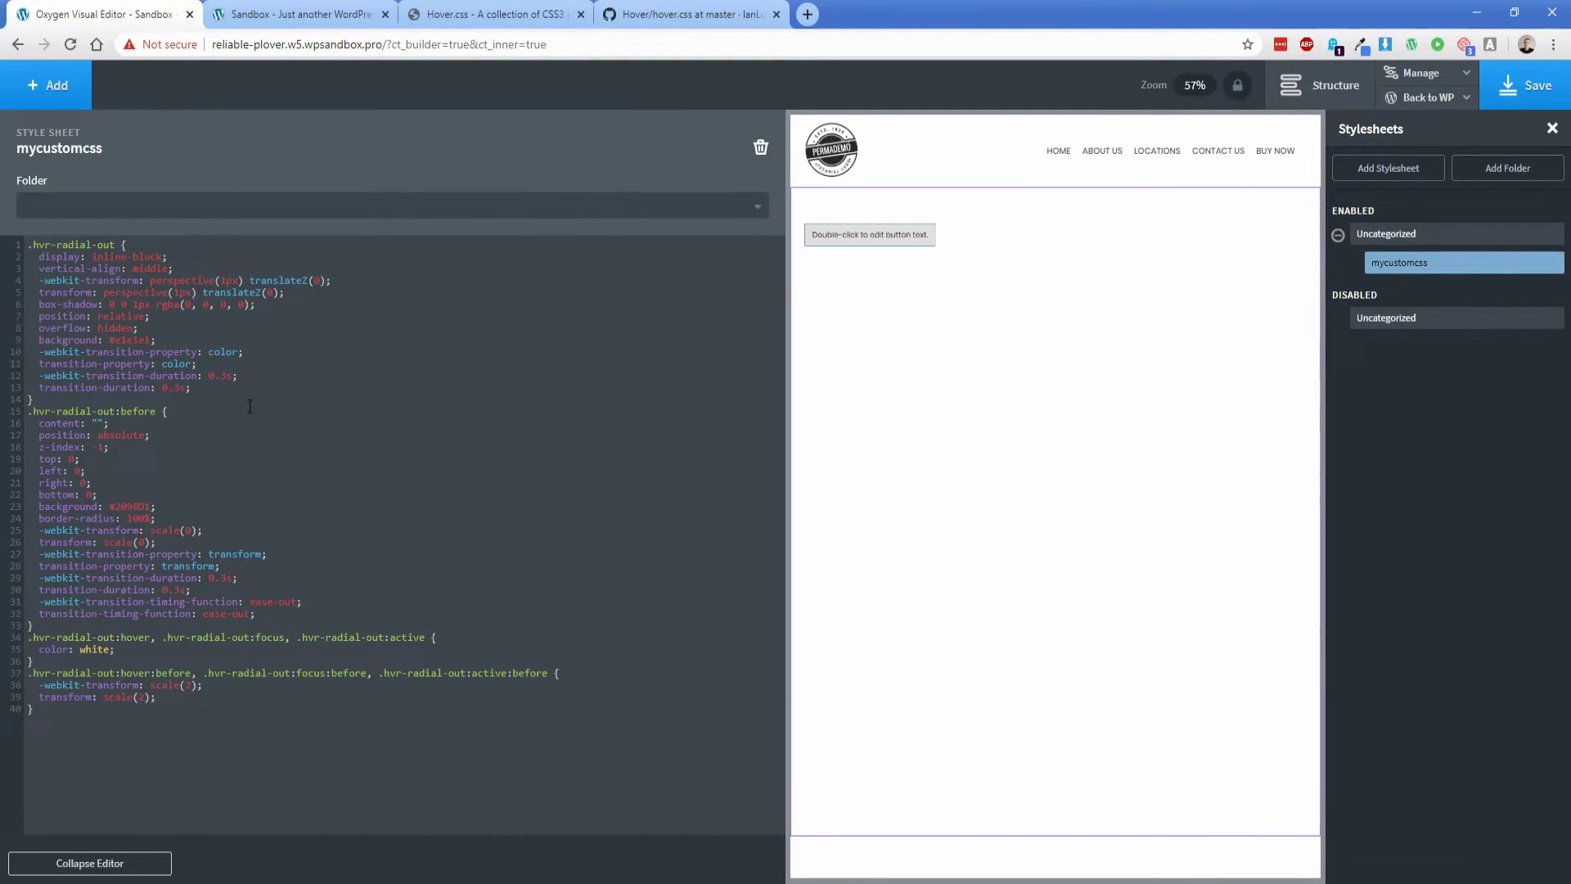
drag(154, 340, 30, 340)
key(BackSpace)
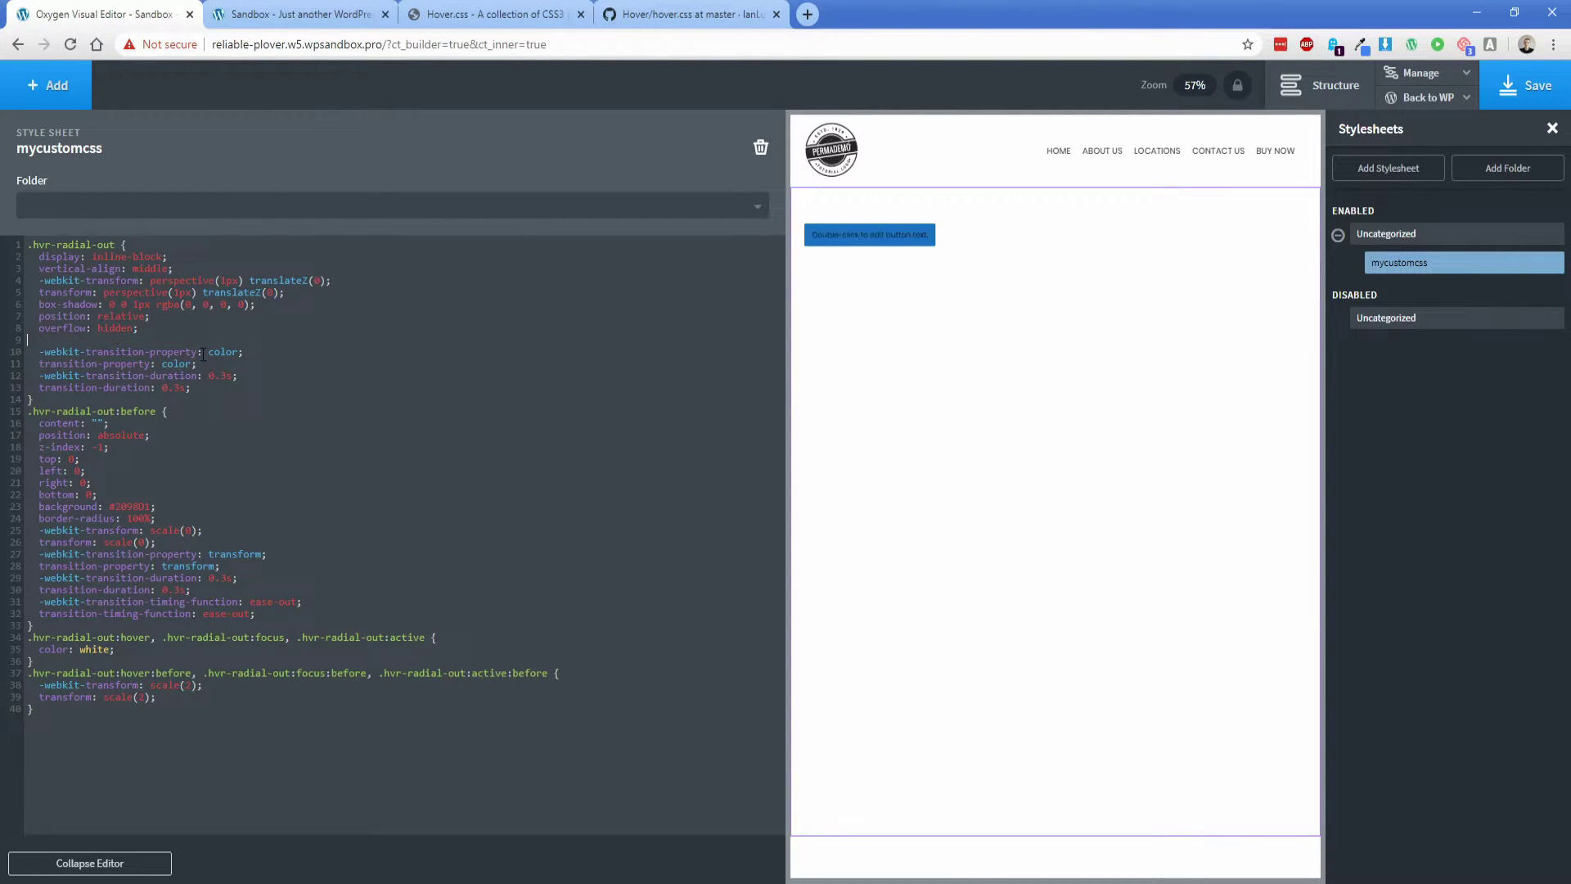
key(BackSpace)
Set the radial button's colour to near-white #f4f4f4.
click(891, 241)
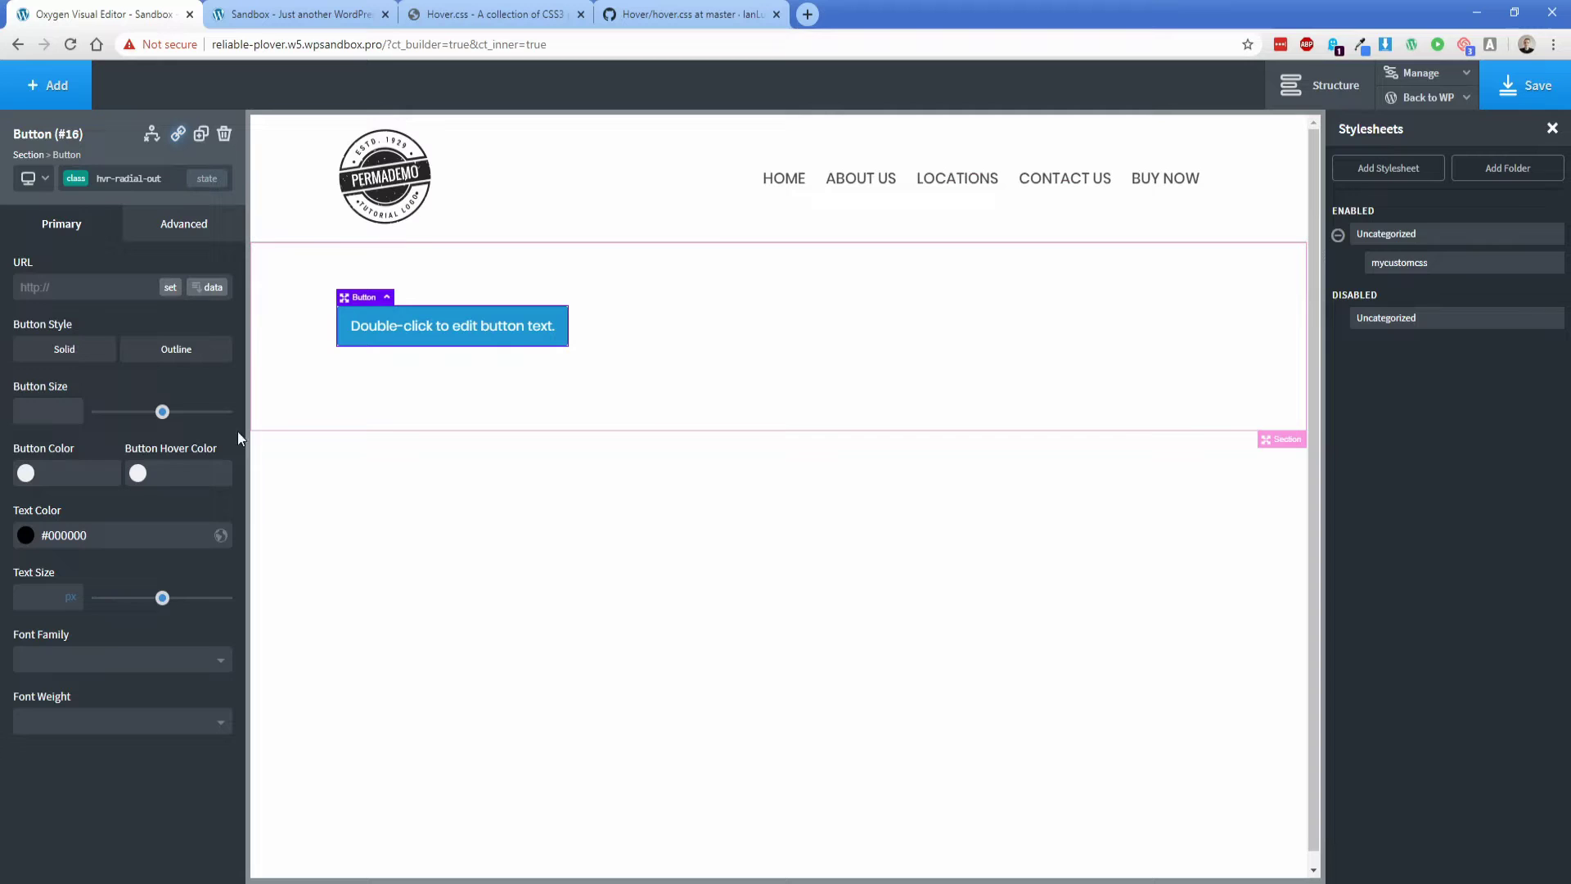
click(26, 473)
mouse_move(53, 528)
mouse_down()
mouse_move(77, 564)
mouse_move(70, 520)
mouse_move(25, 558)
mouse_move(18, 542)
mouse_move(15, 602)
mouse_up()
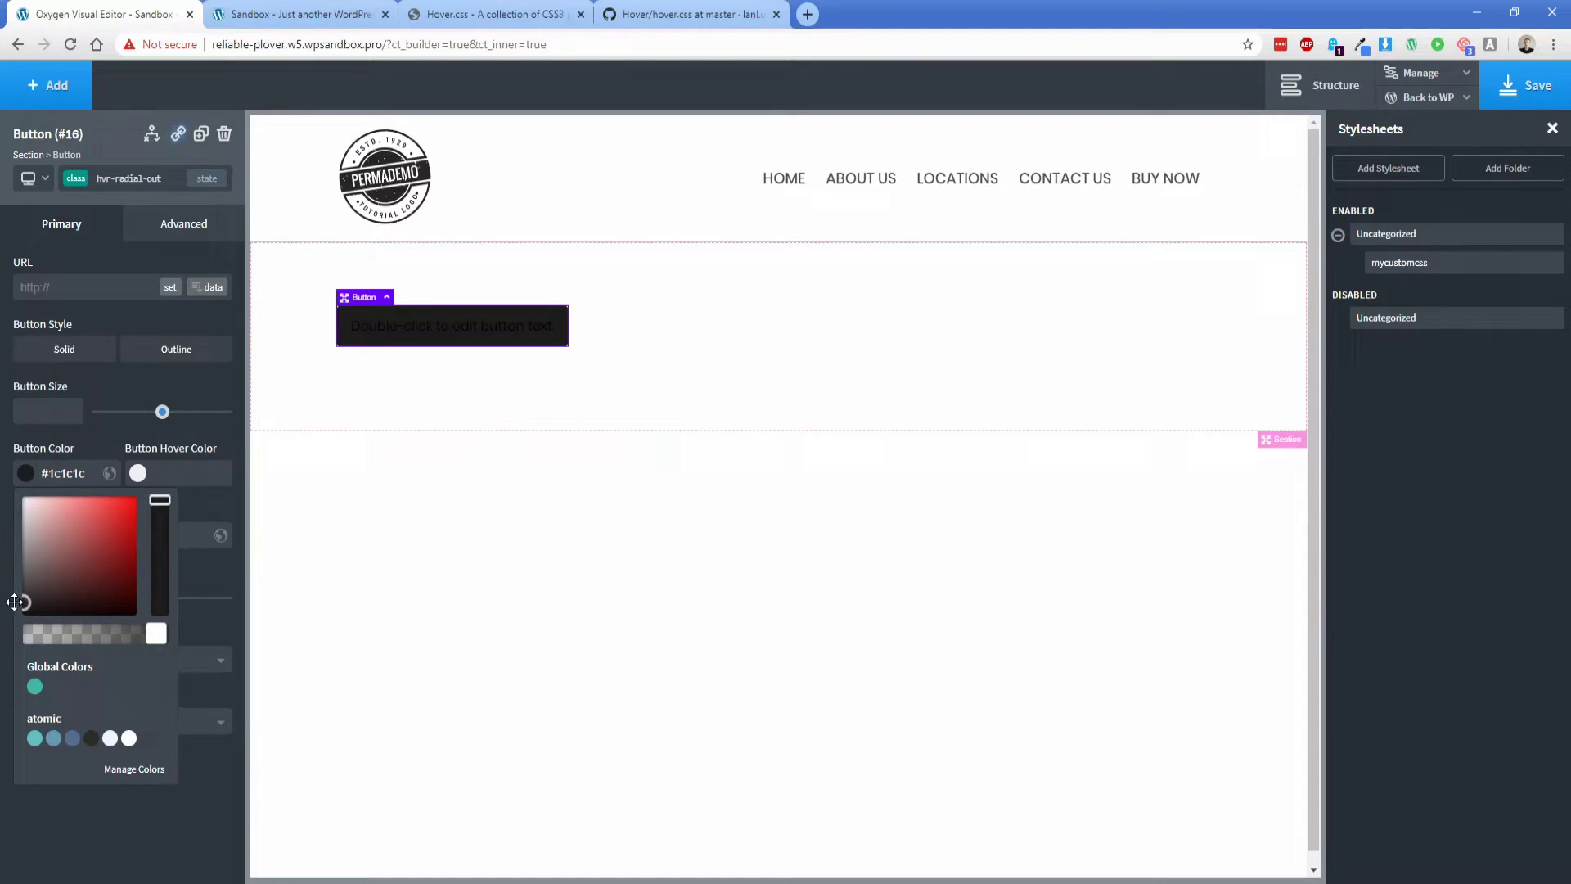
drag(49, 515, 9, 501)
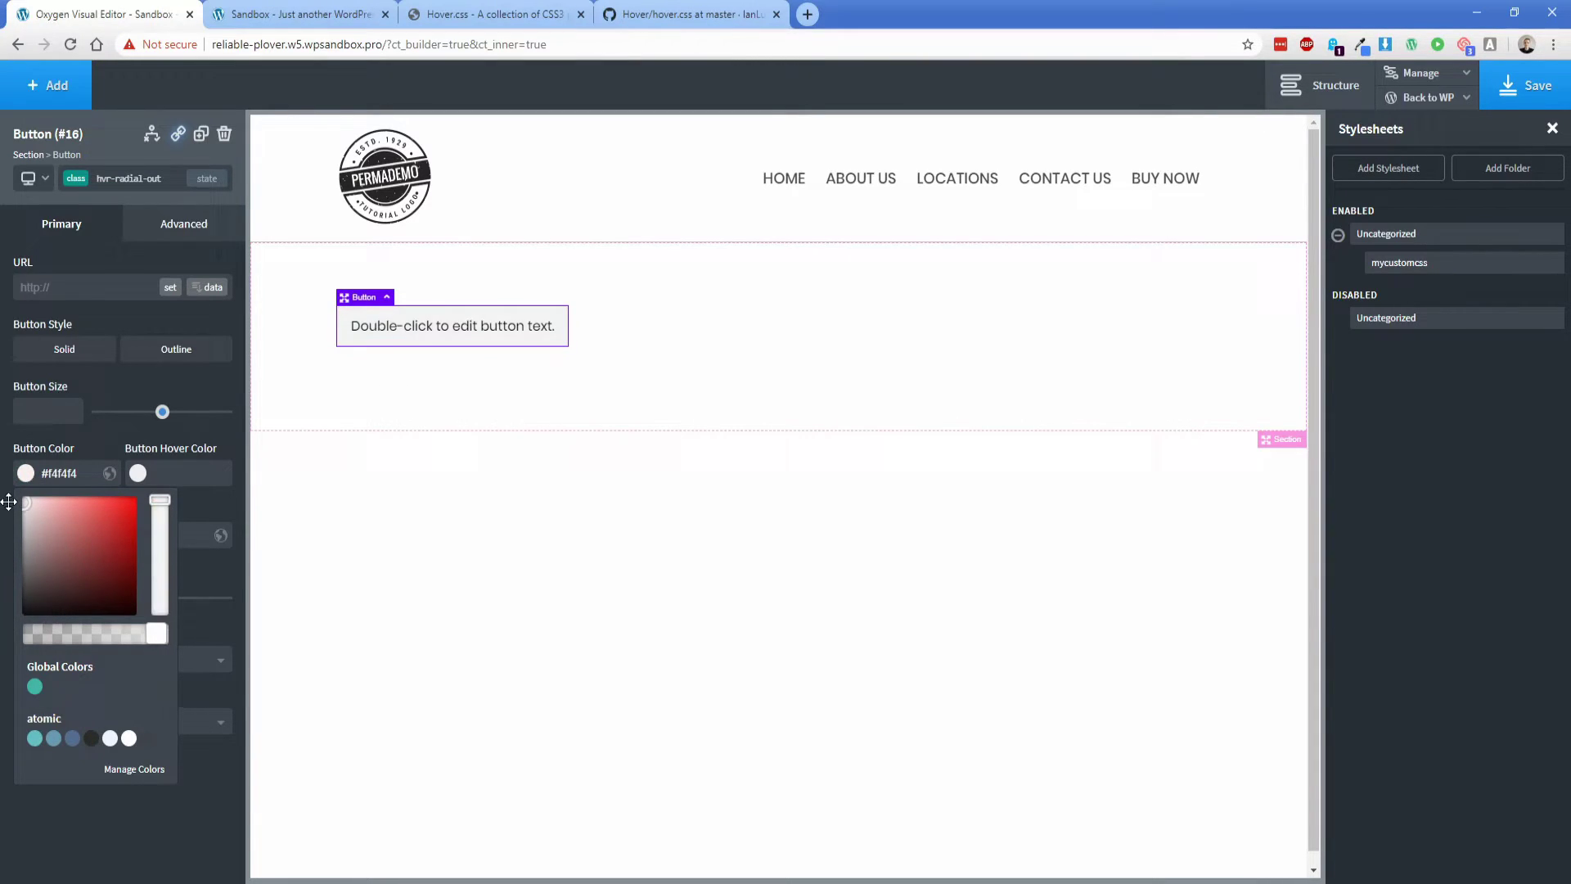
click(93, 441)
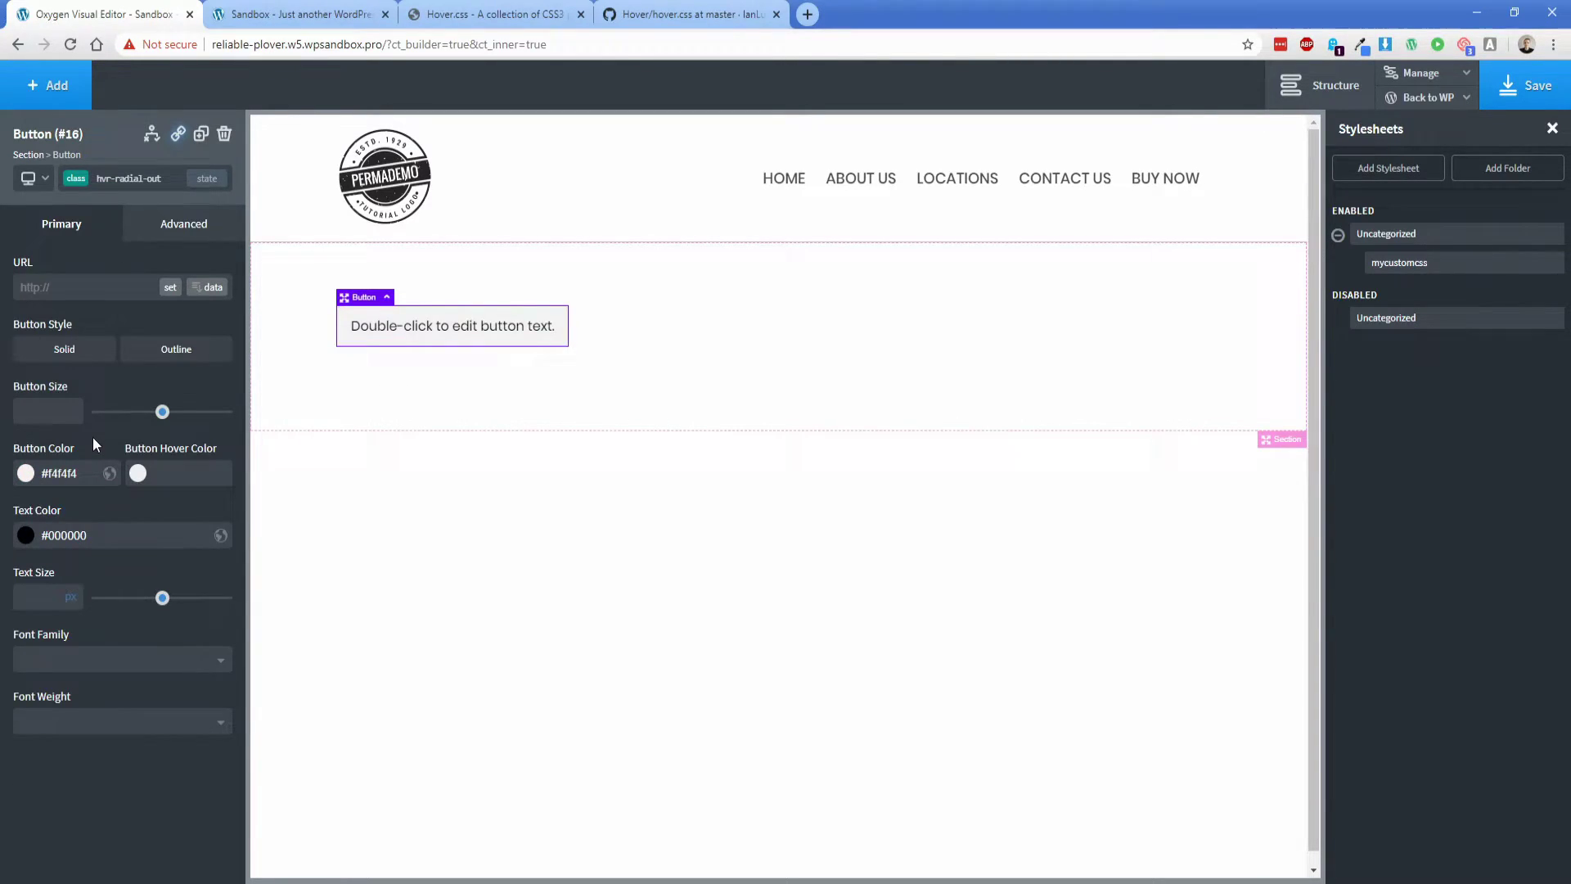
click(635, 369)
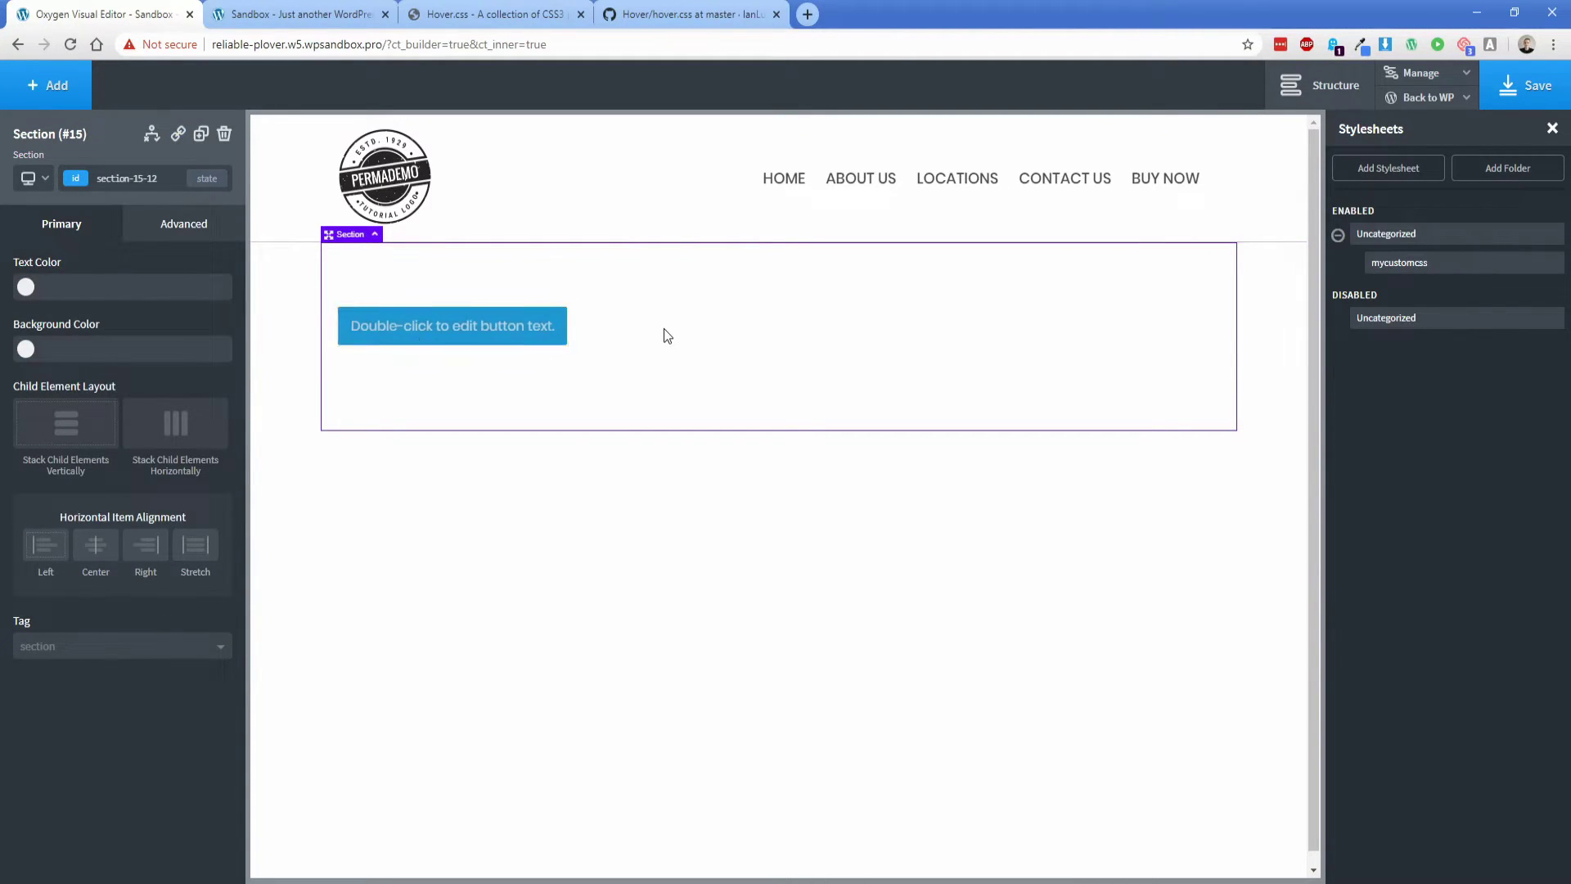
Change the button's label to 'Radial Effect'.
double_click(451, 335)
text(Radi)
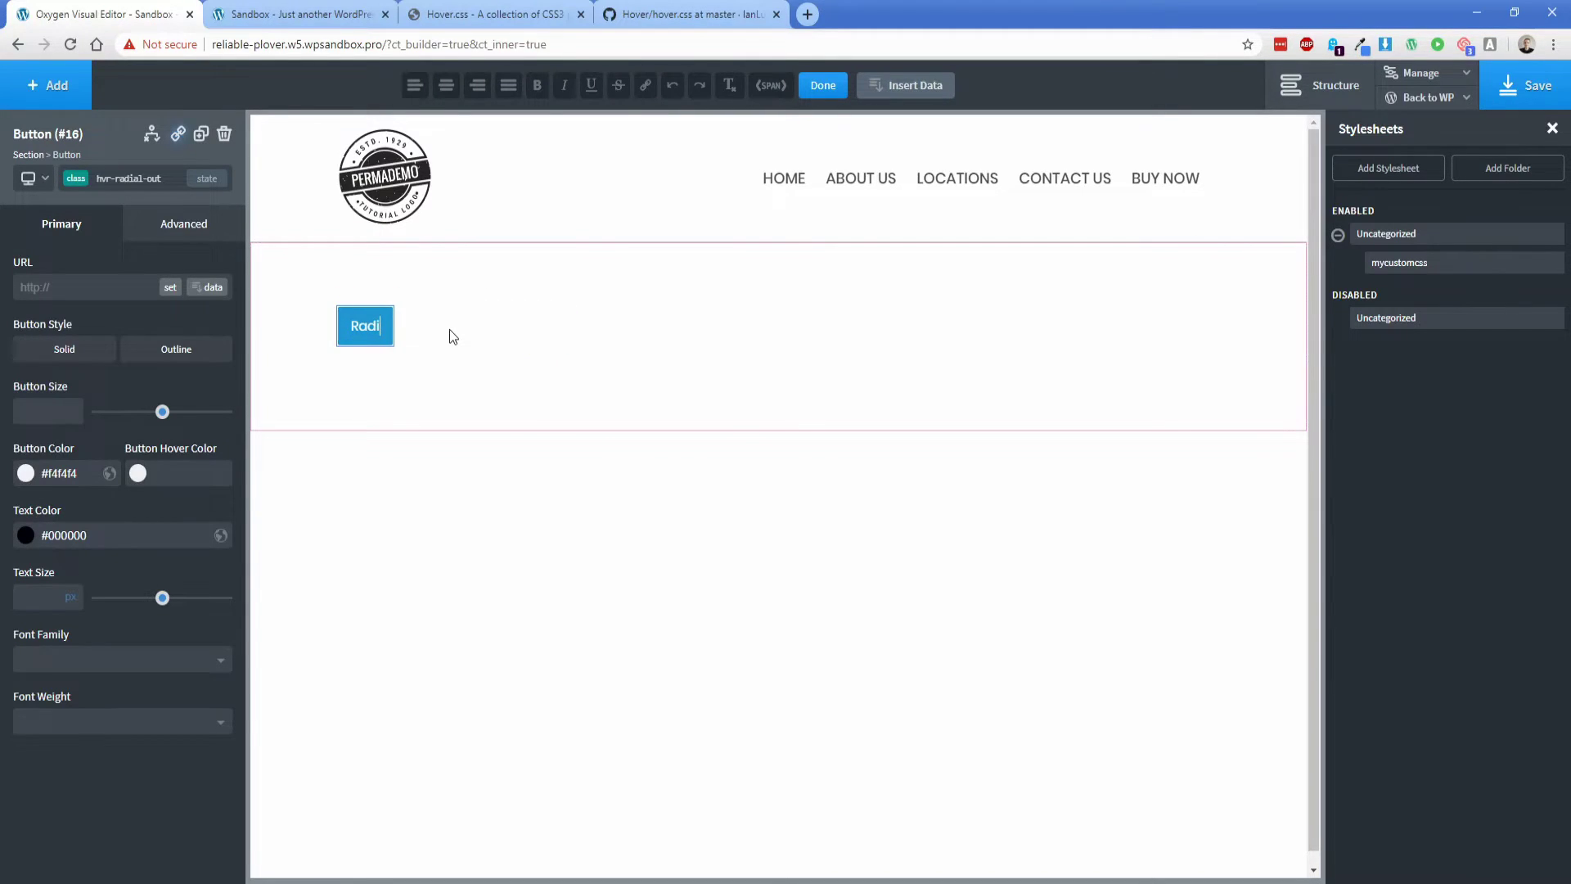
text(al Ef)
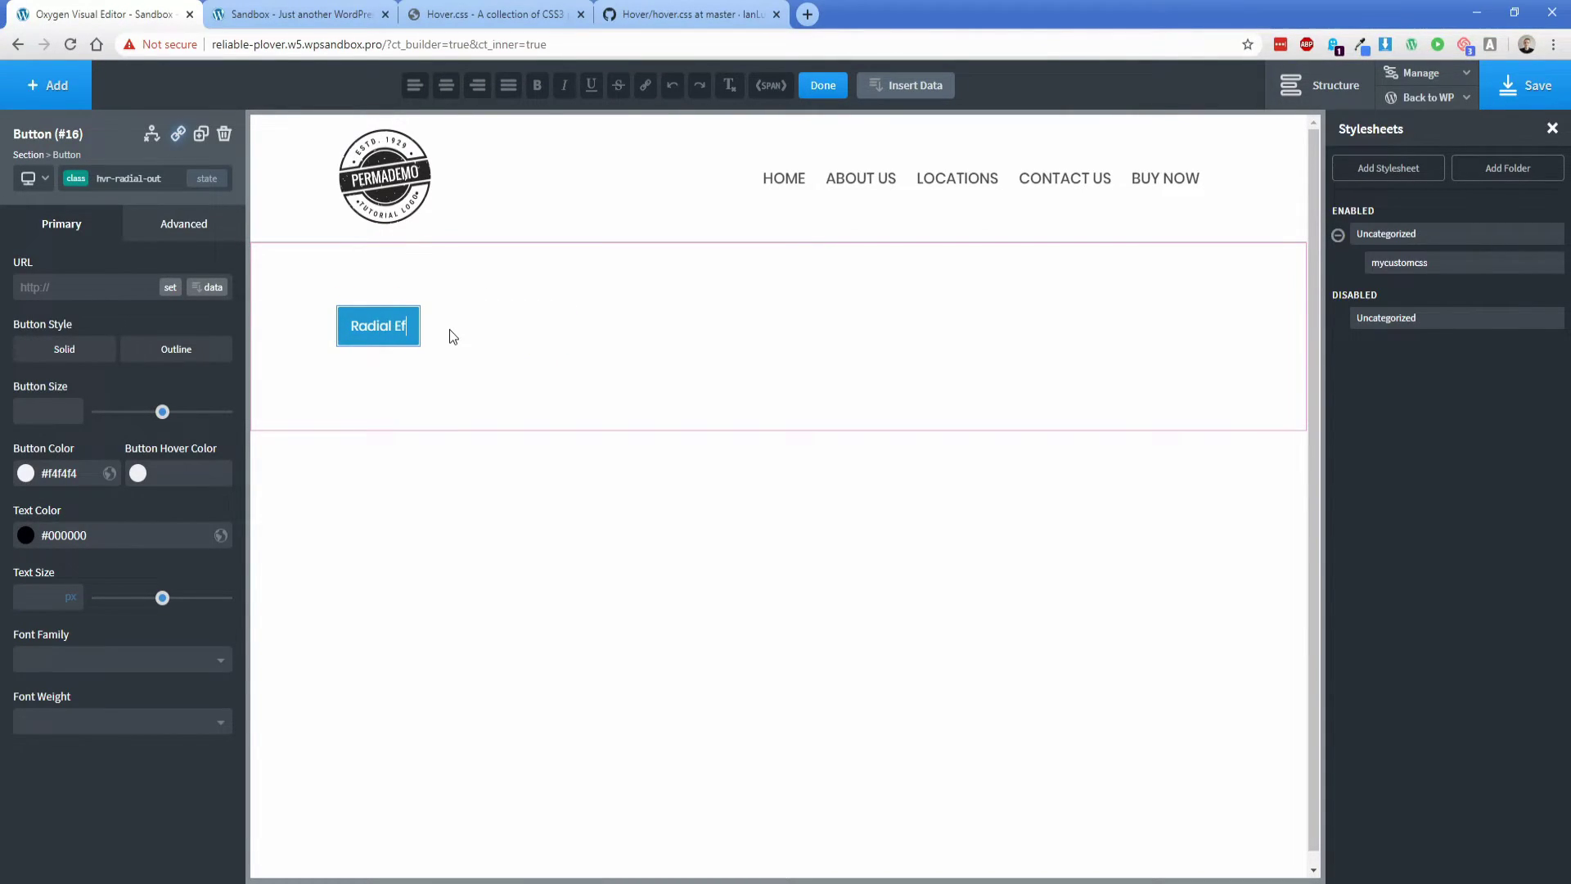
text(fect)
click(449, 329)
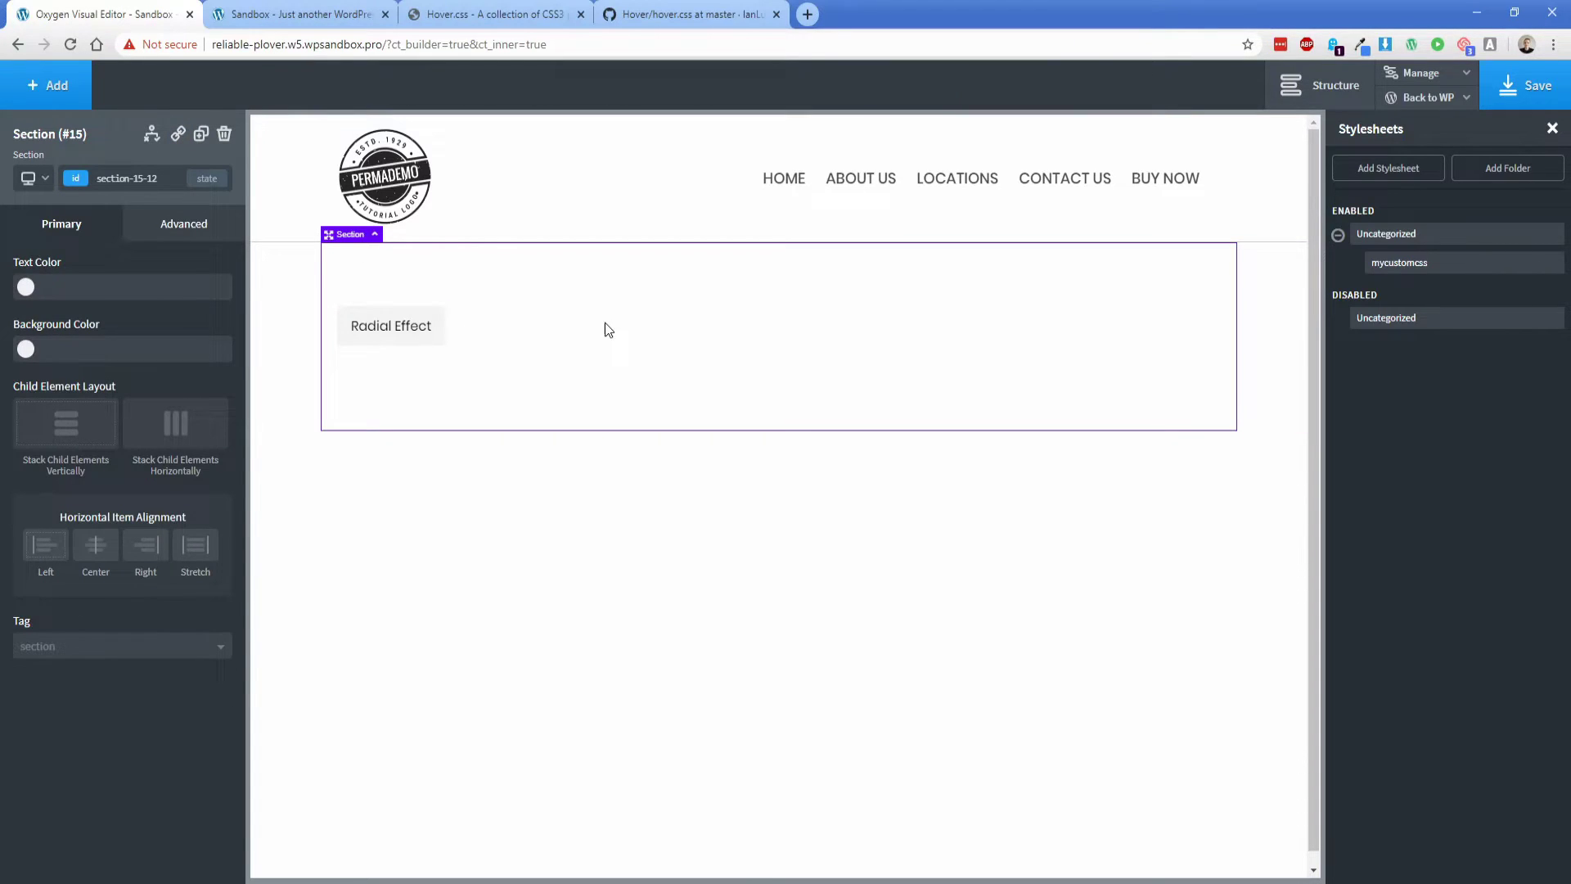
Add a second button (#18) below the Radial Effect button.
click(422, 341)
click(59, 105)
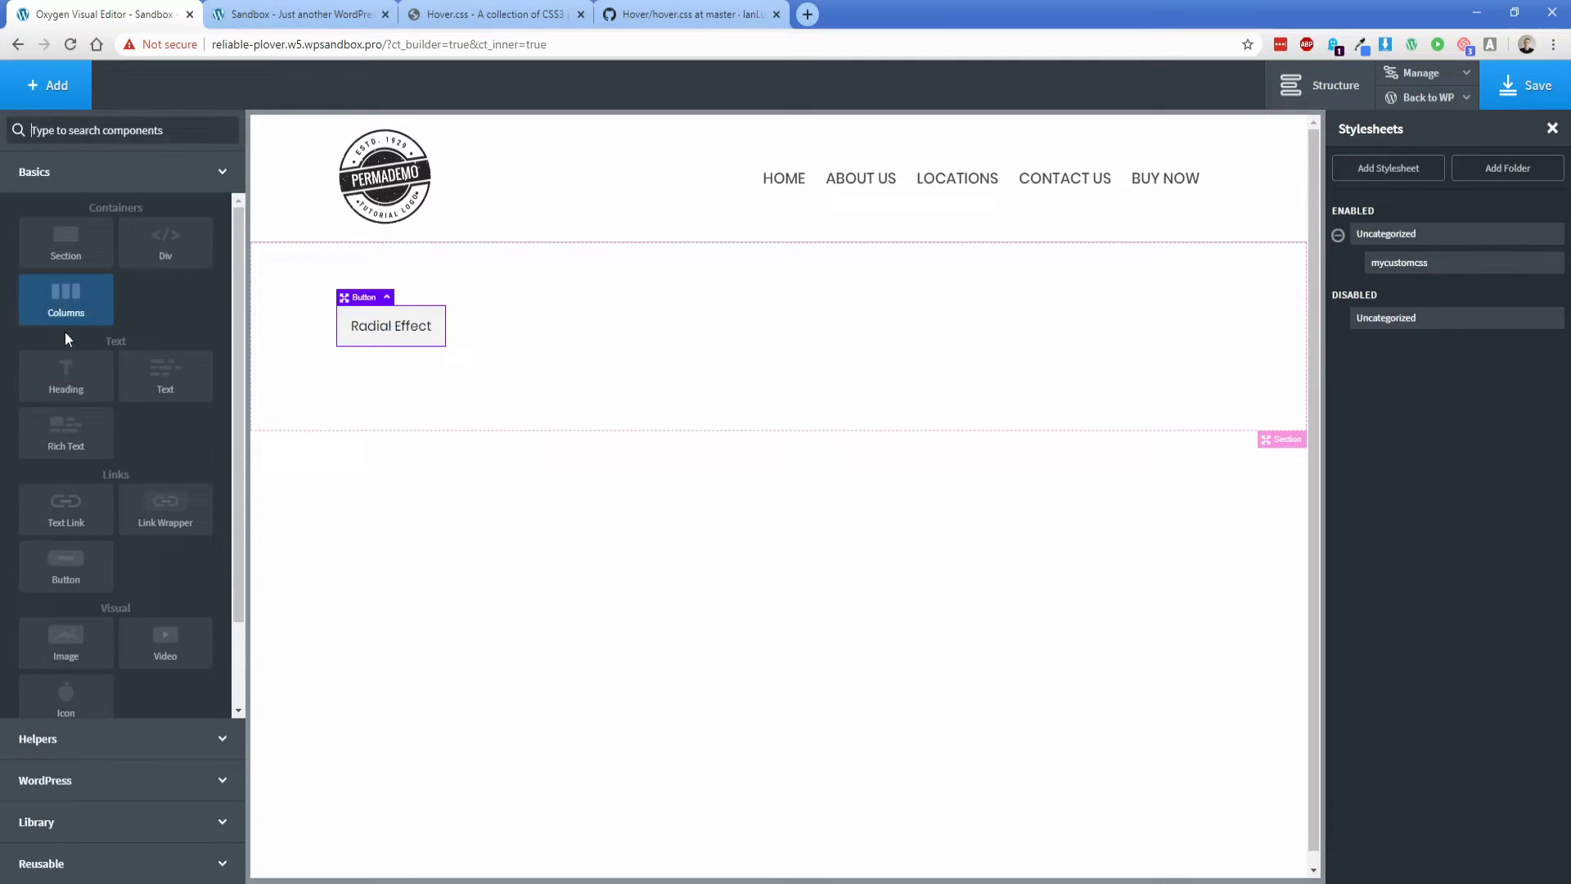
click(63, 563)
Search hover.css for wobble-bottom and copy its keyframes and rules.
key(ctrl+shift+Tab)
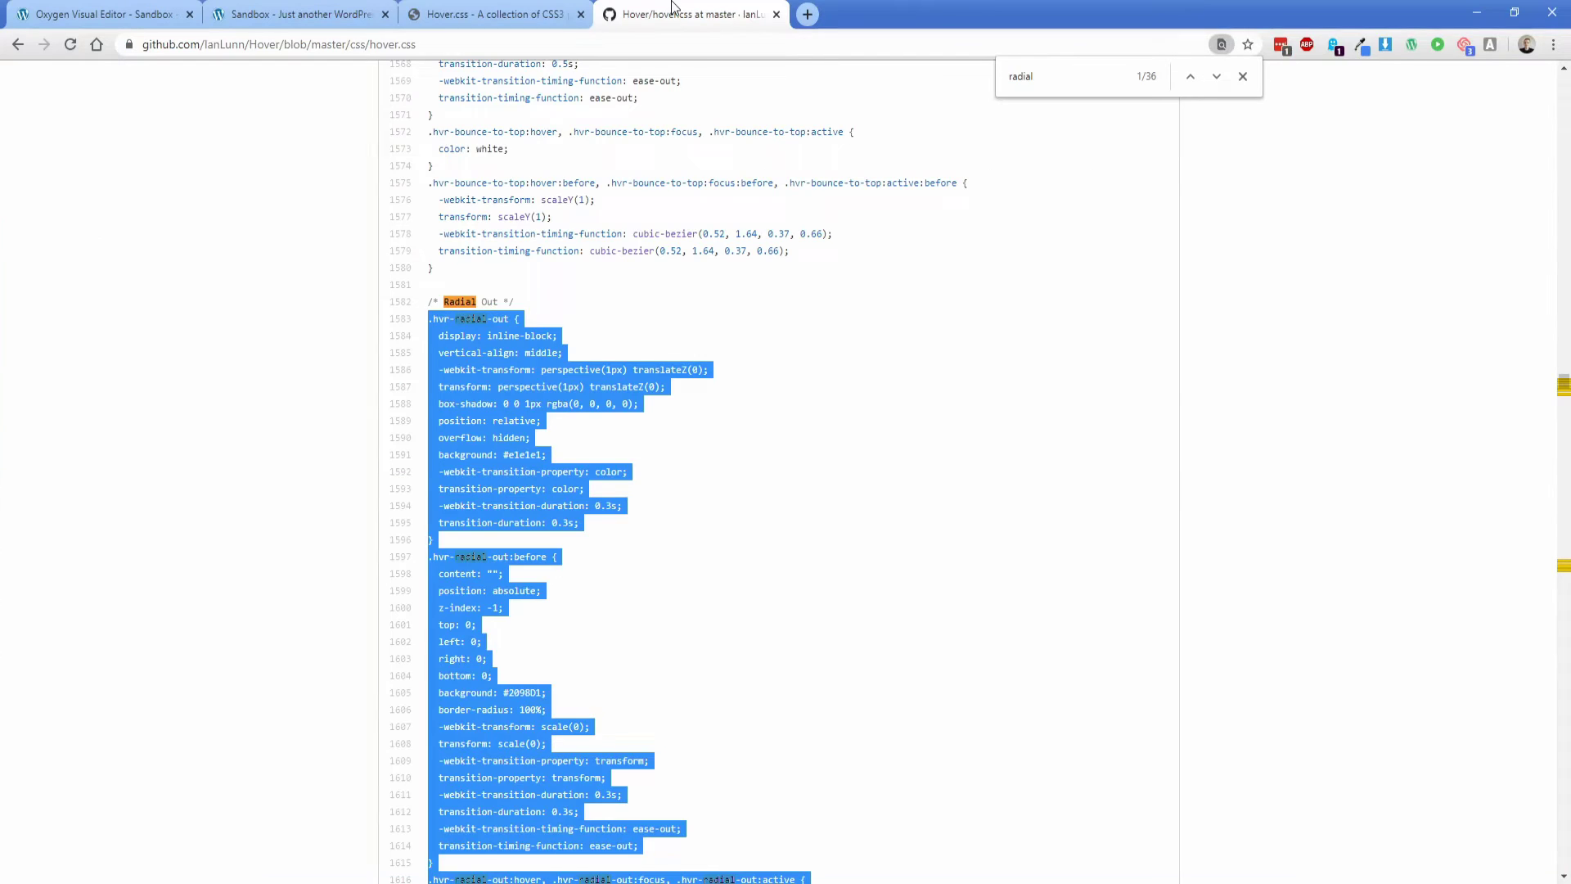
key(ctrl+shift+Tab)
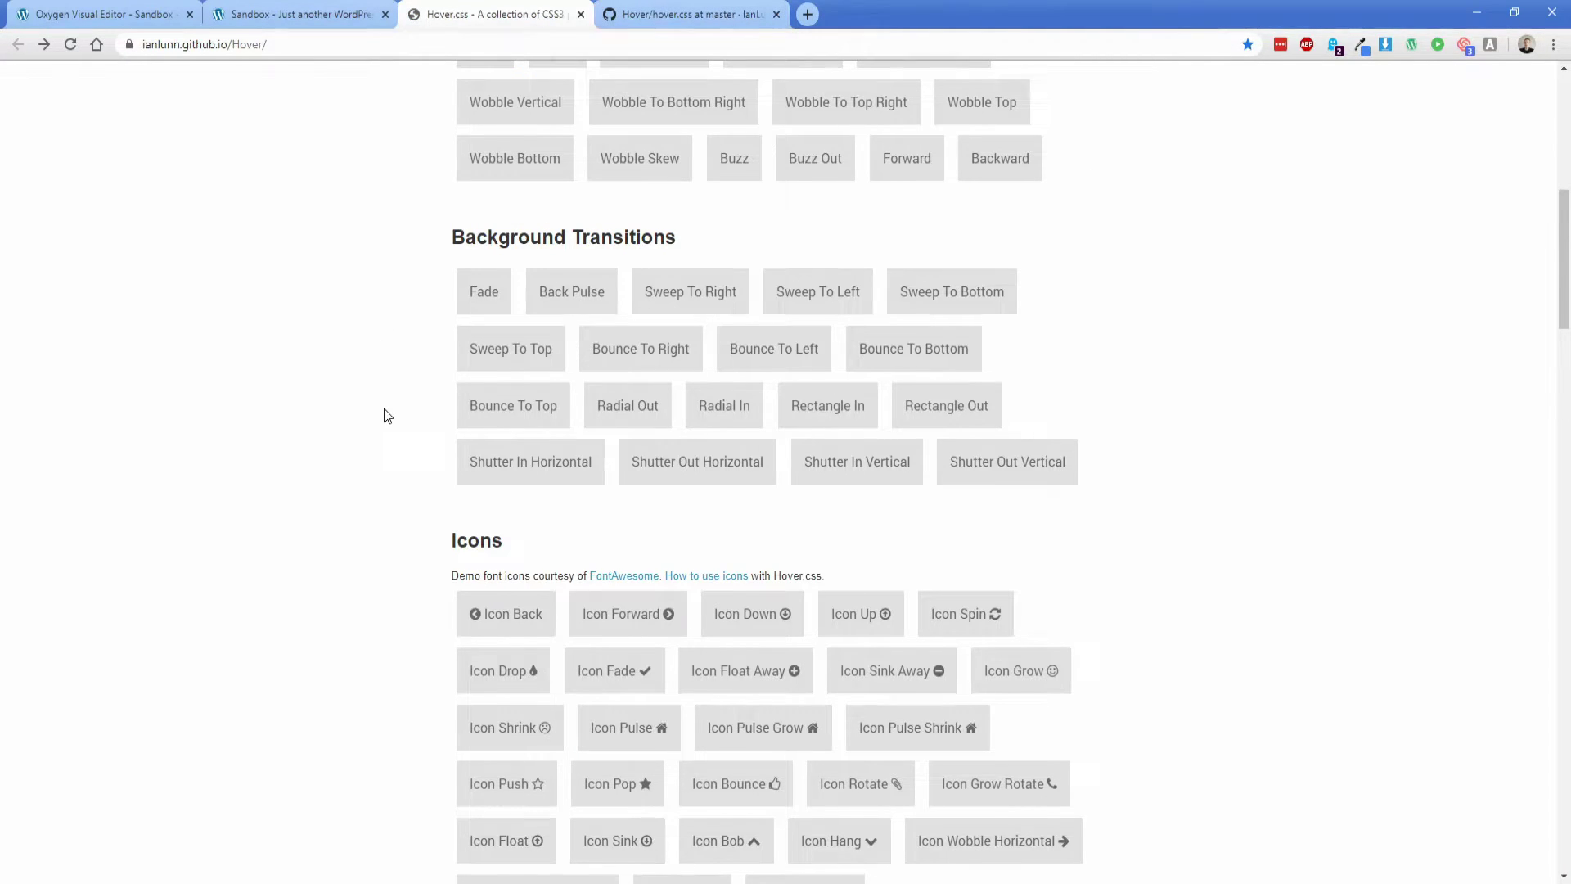
scroll(386, 414, up, 4)
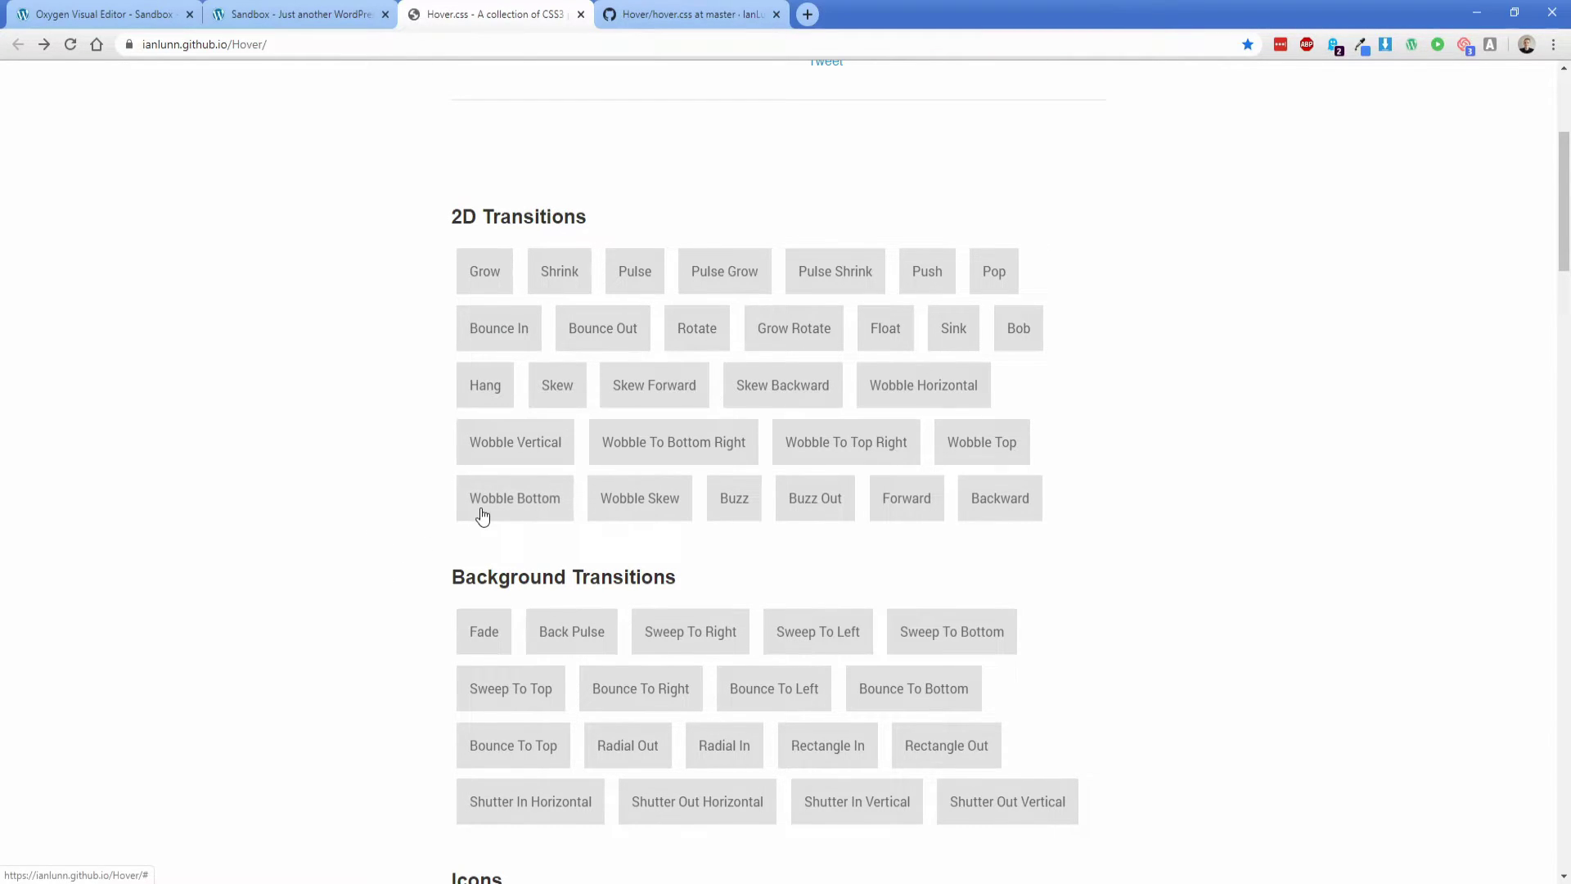
key(ctrl+Tab)
key(ctrl+f)
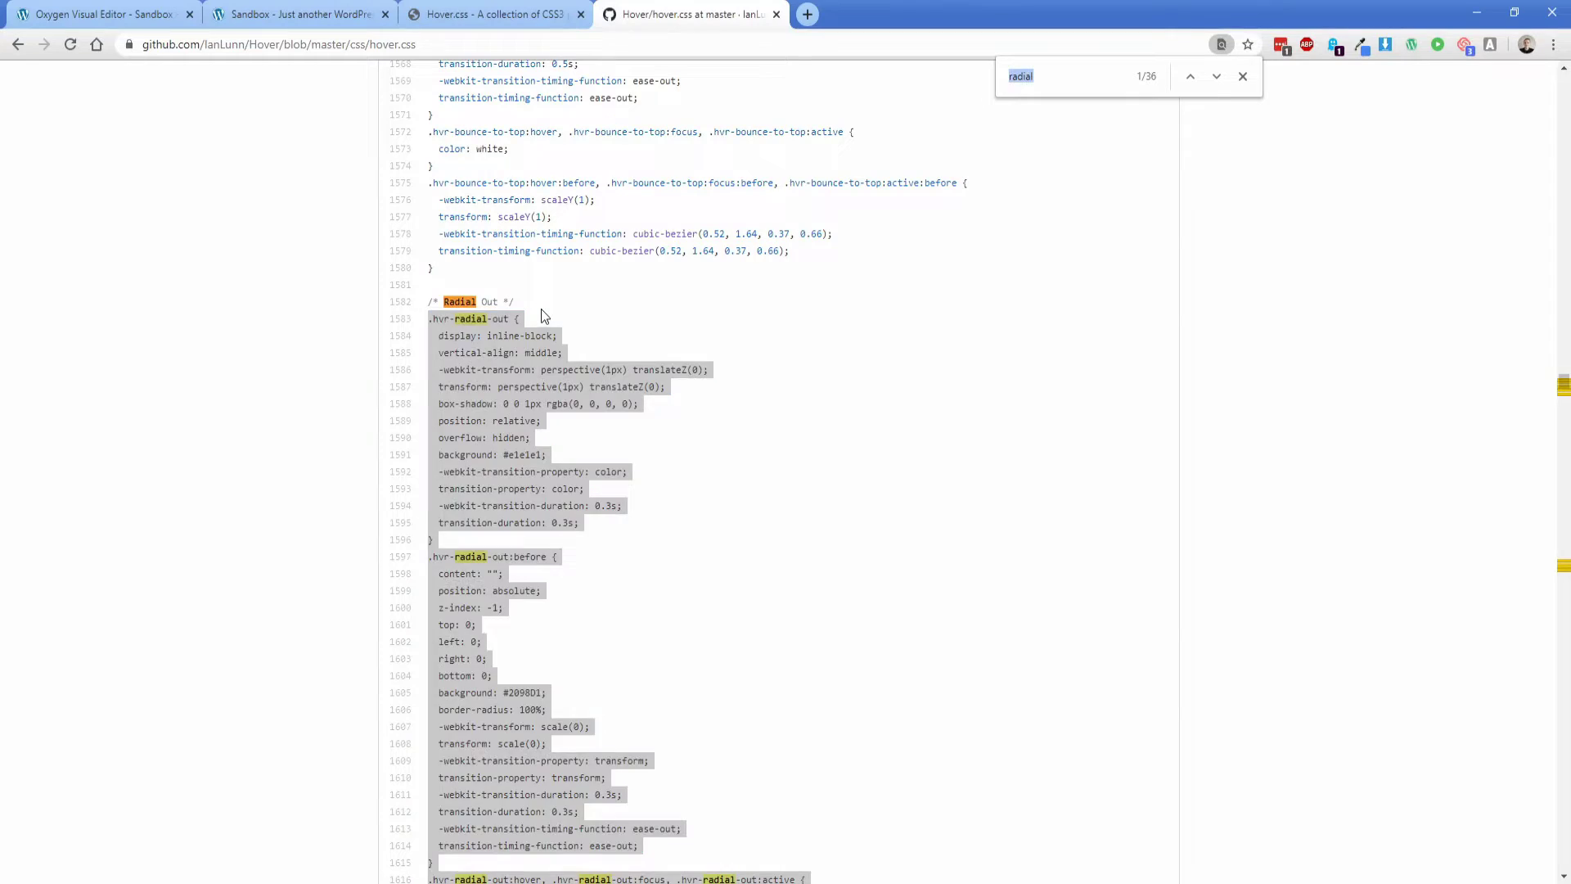
text(wobble-bott)
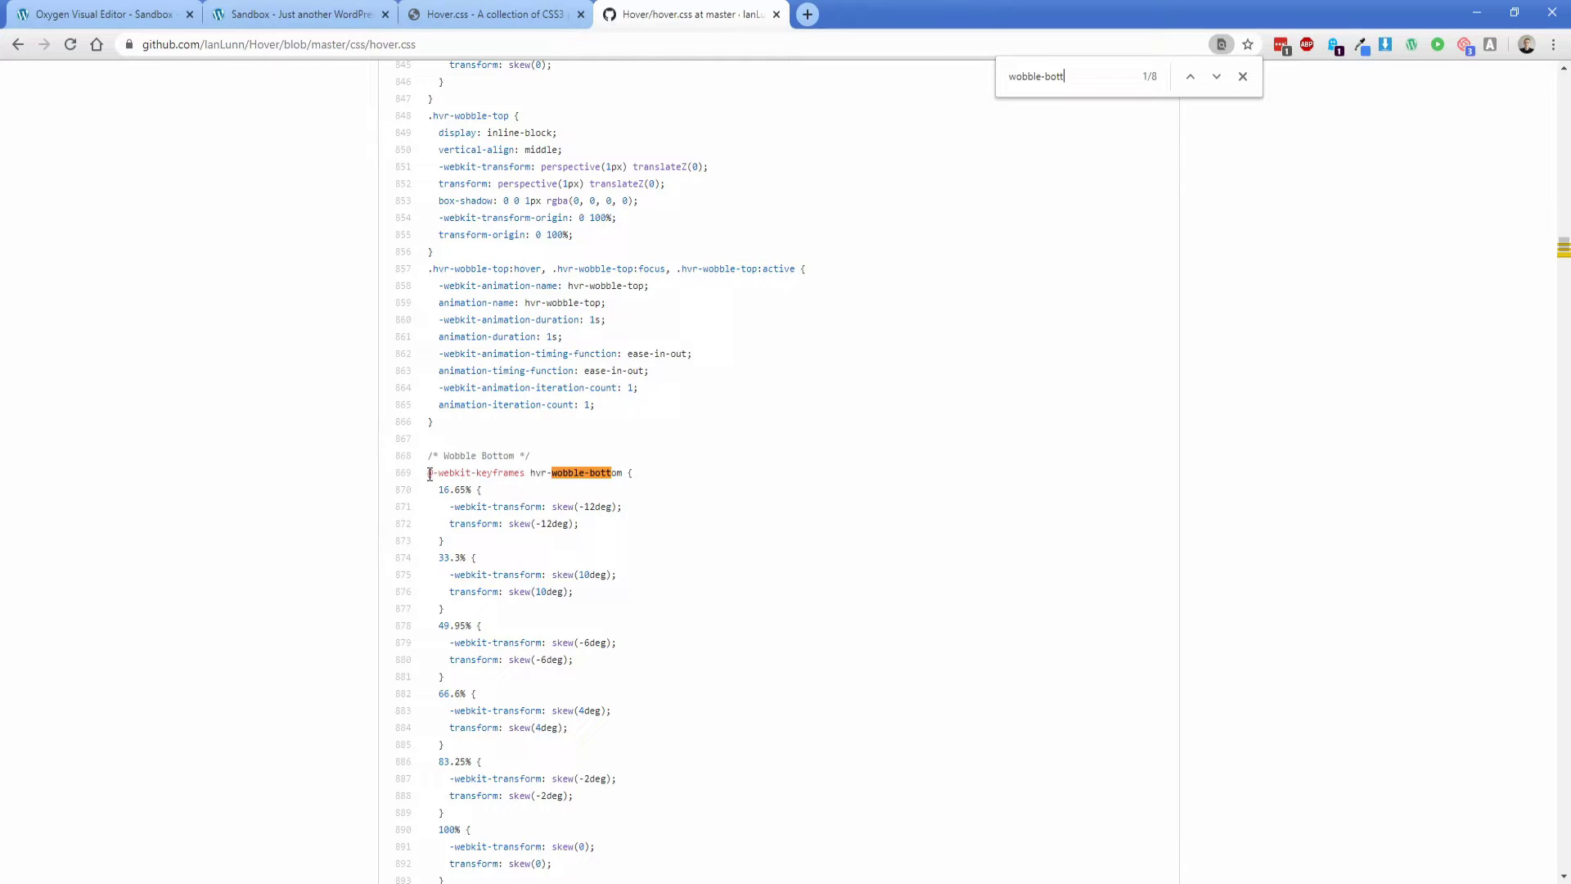
drag(428, 475, 491, 736)
scroll(471, 501, down, 7)
scroll(472, 499, down, 3)
scroll(471, 495, down, 1)
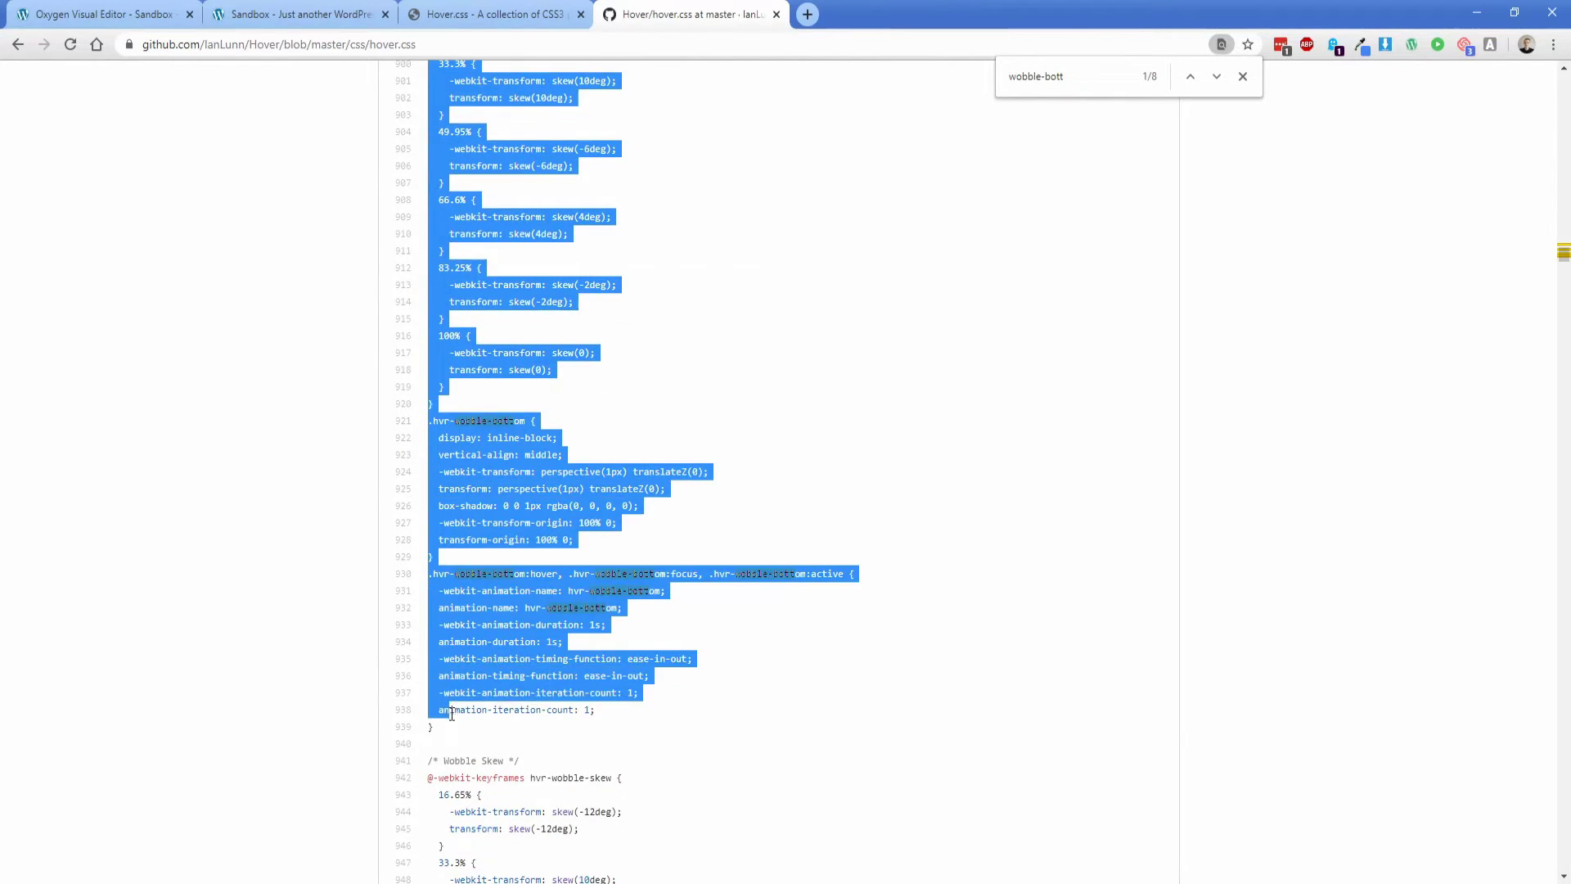
right_click(494, 652)
click(501, 659)
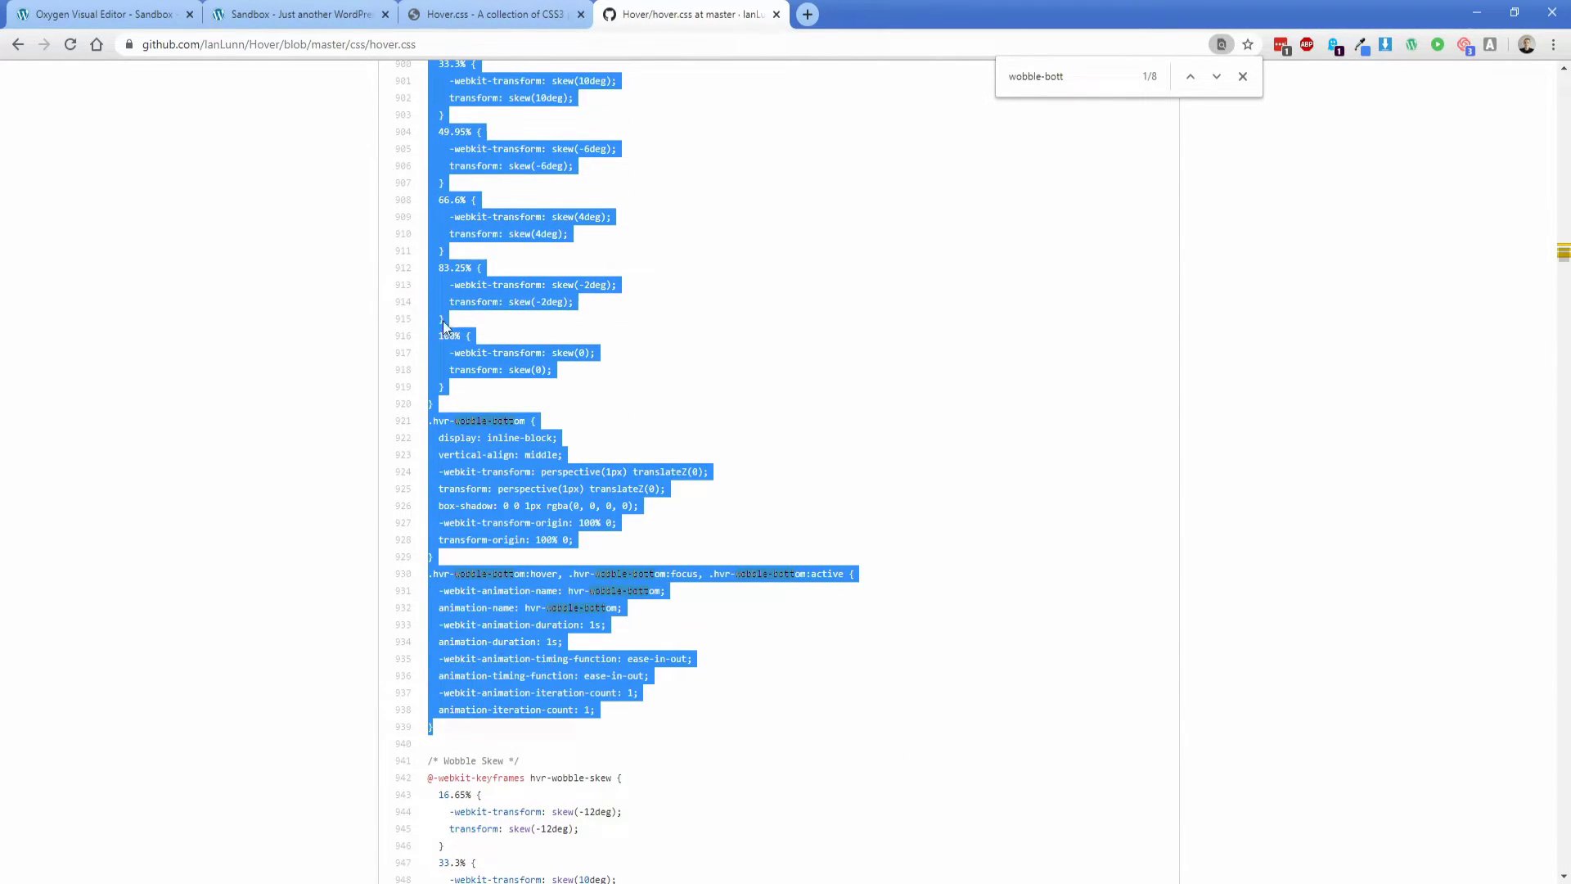
click(299, 14)
Paste the Wobble Bottom CSS at line 41 of mycustomcss and copy hvr-wobble-bottom.
click(134, 8)
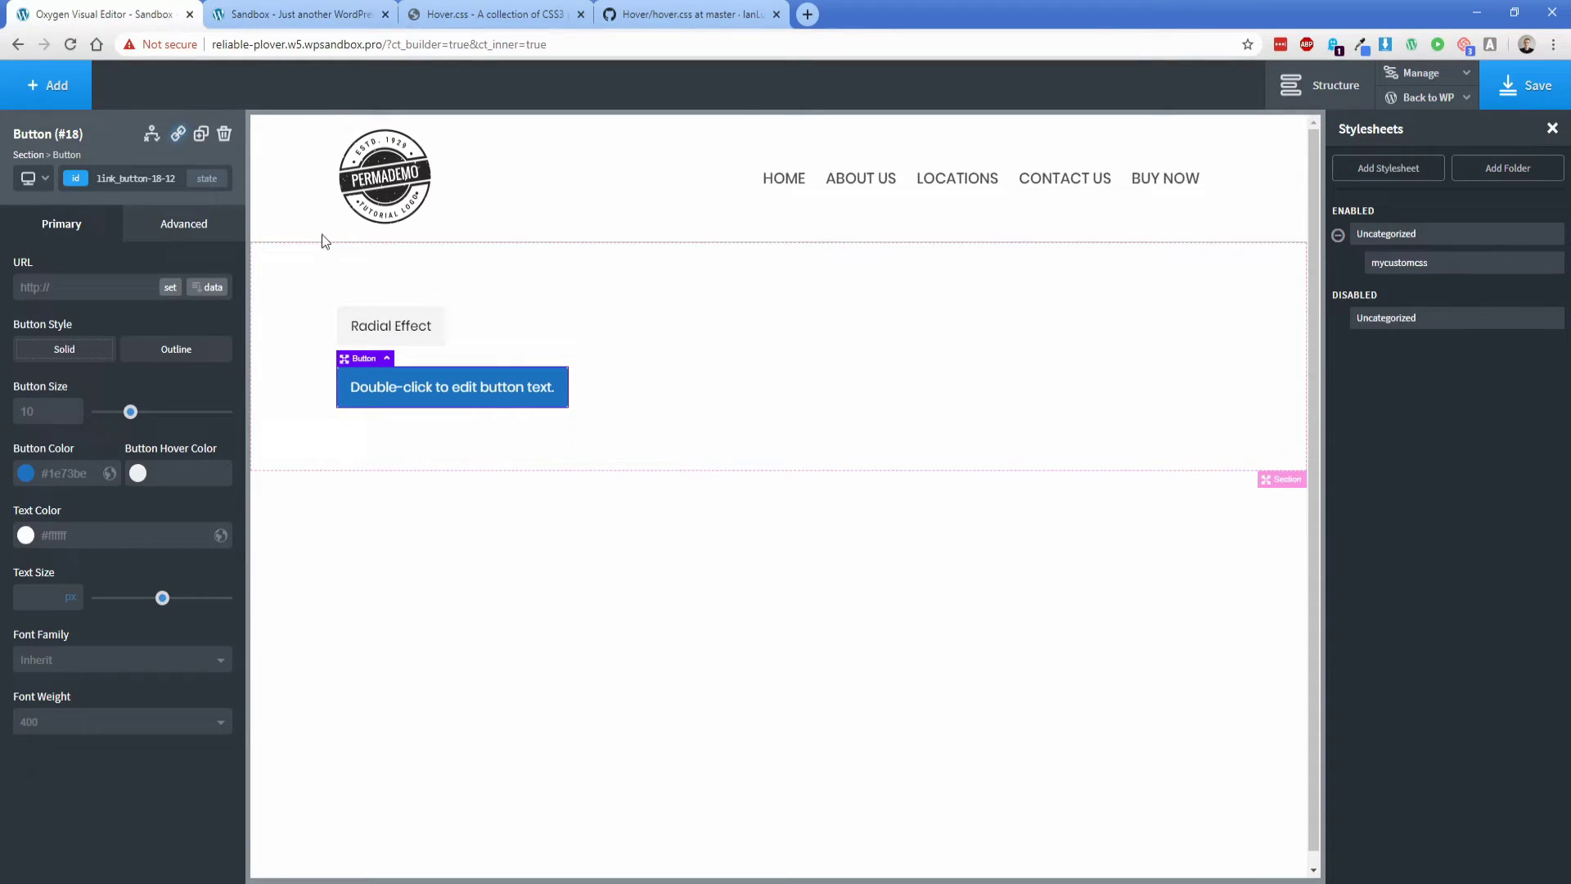
click(1403, 264)
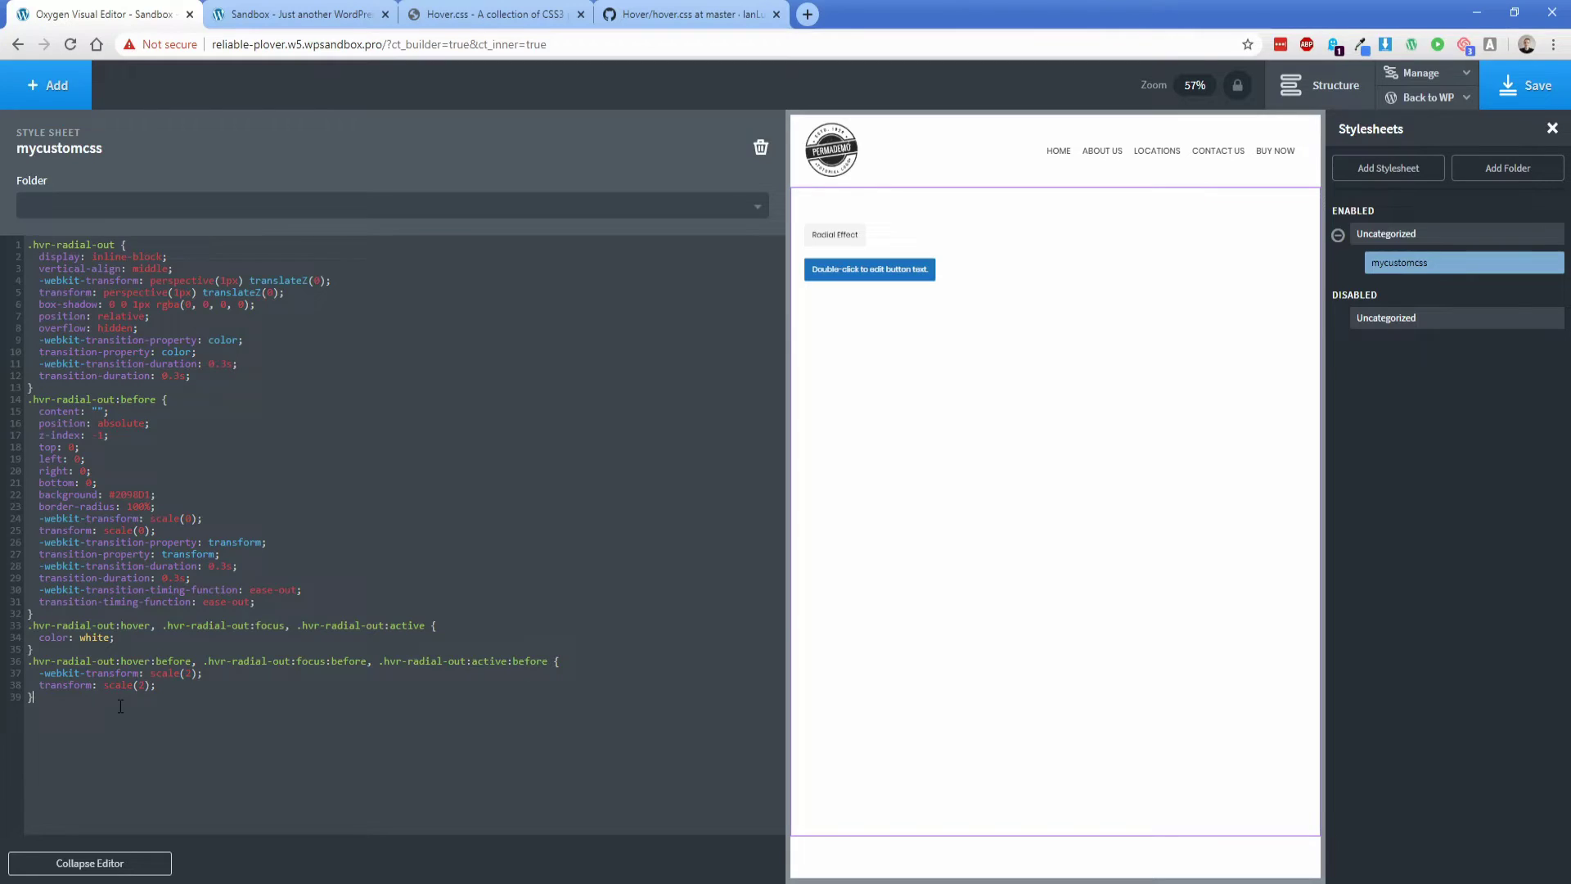
key(ctrl+v)
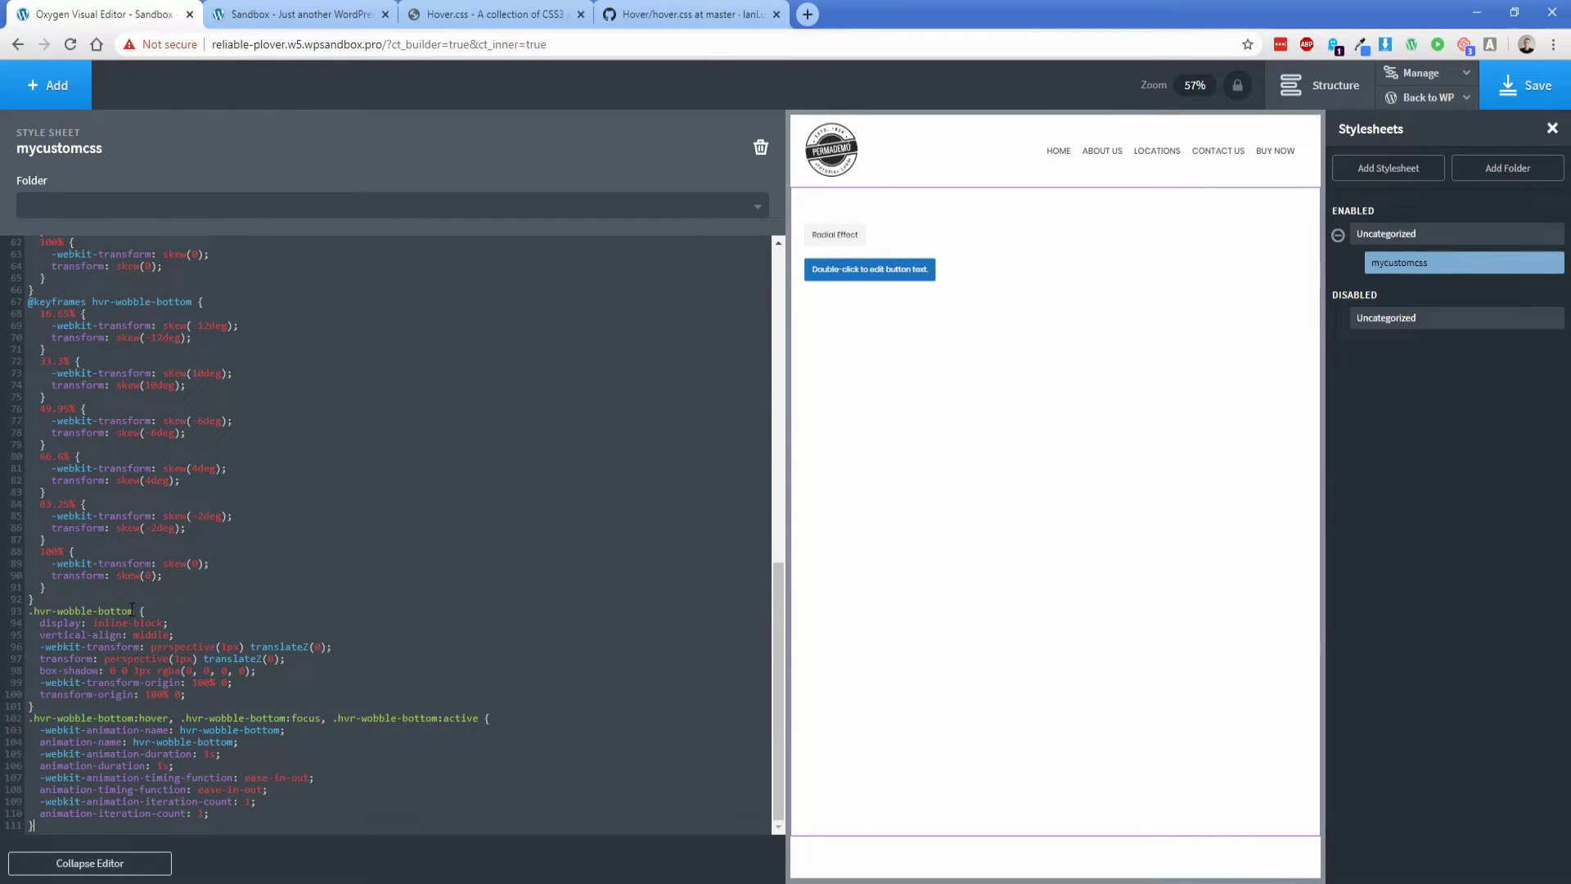
drag(121, 609, 47, 609)
Apply the hvr-wobble-bottom class to button #18.
click(859, 270)
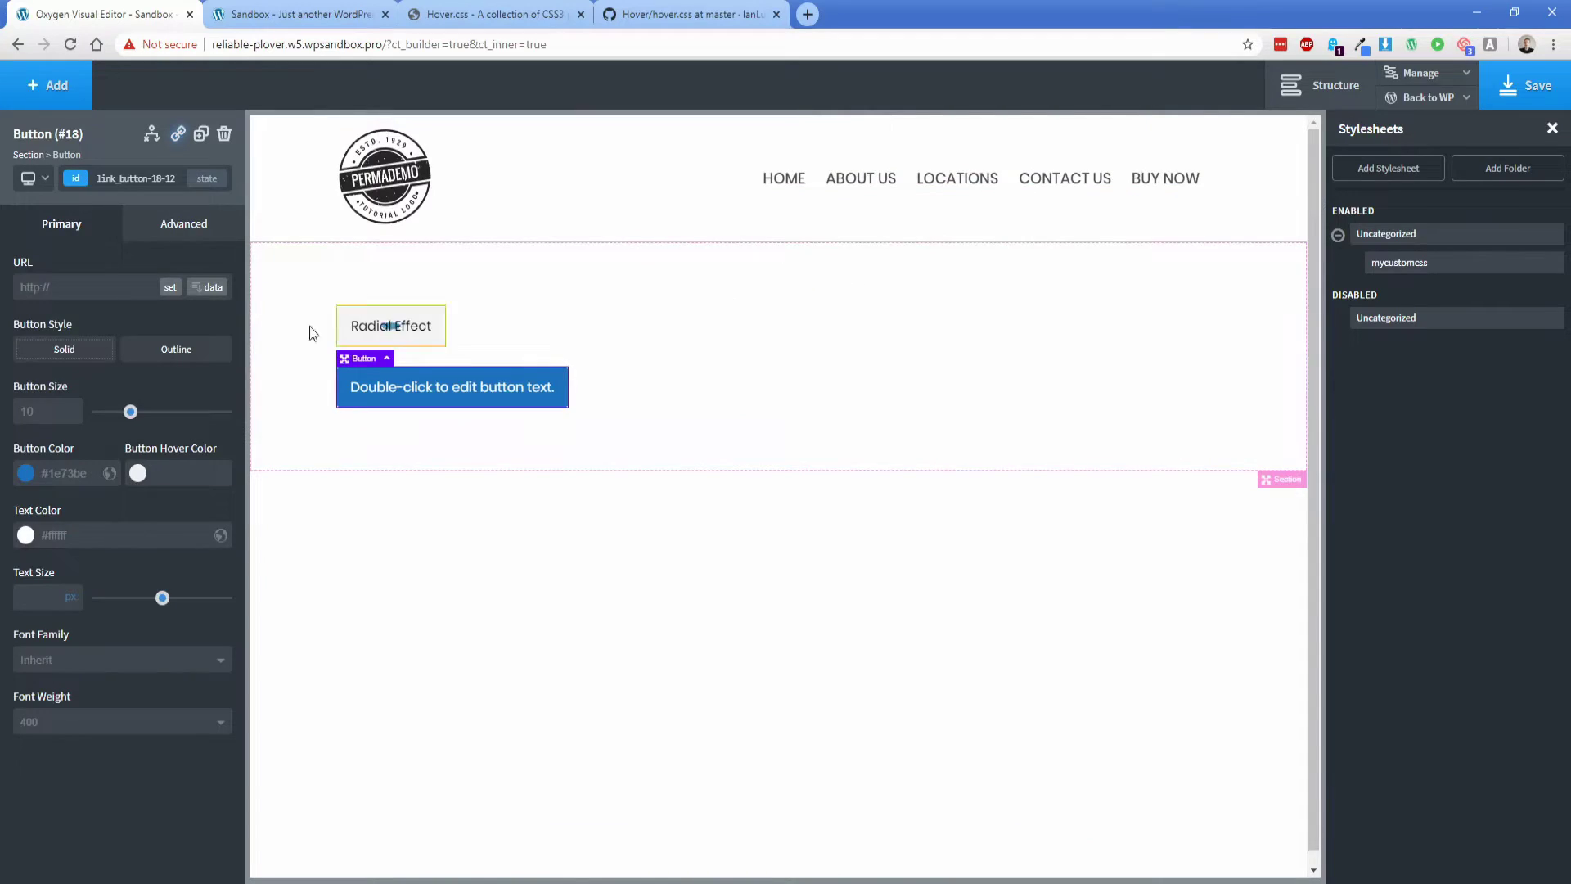
click(75, 179)
key(ctrl+v)
key(Return)
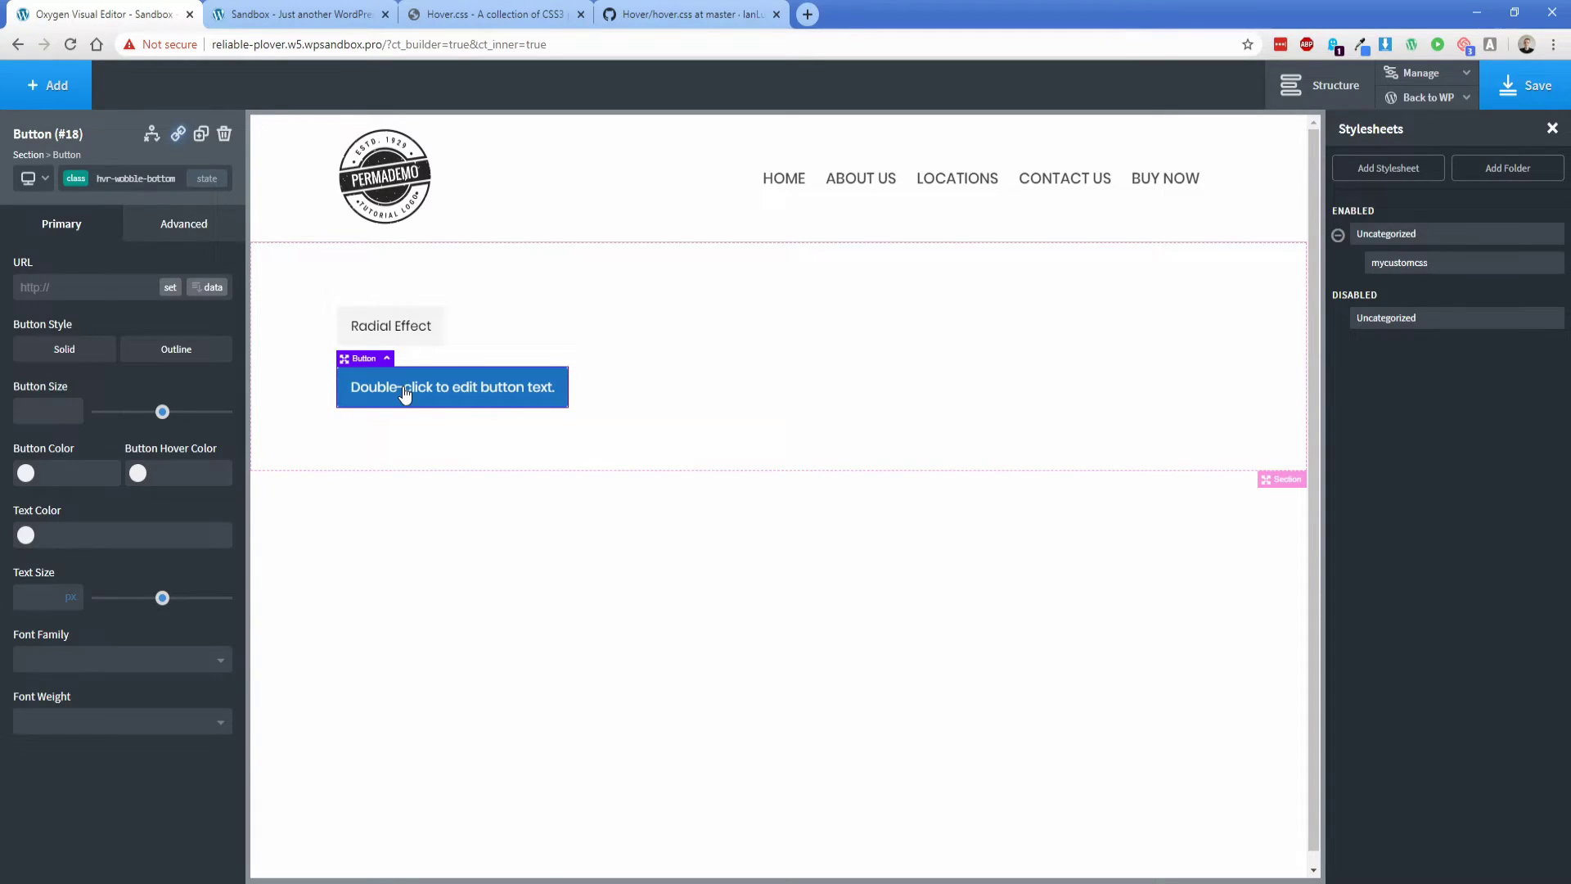
Make the button dark navy with a #891f1f hover, near-black text and 17 px text size.
click(25, 473)
mouse_move(116, 526)
mouse_down()
mouse_move(78, 568)
mouse_move(99, 592)
mouse_move(67, 532)
mouse_up()
click(139, 475)
click(172, 554)
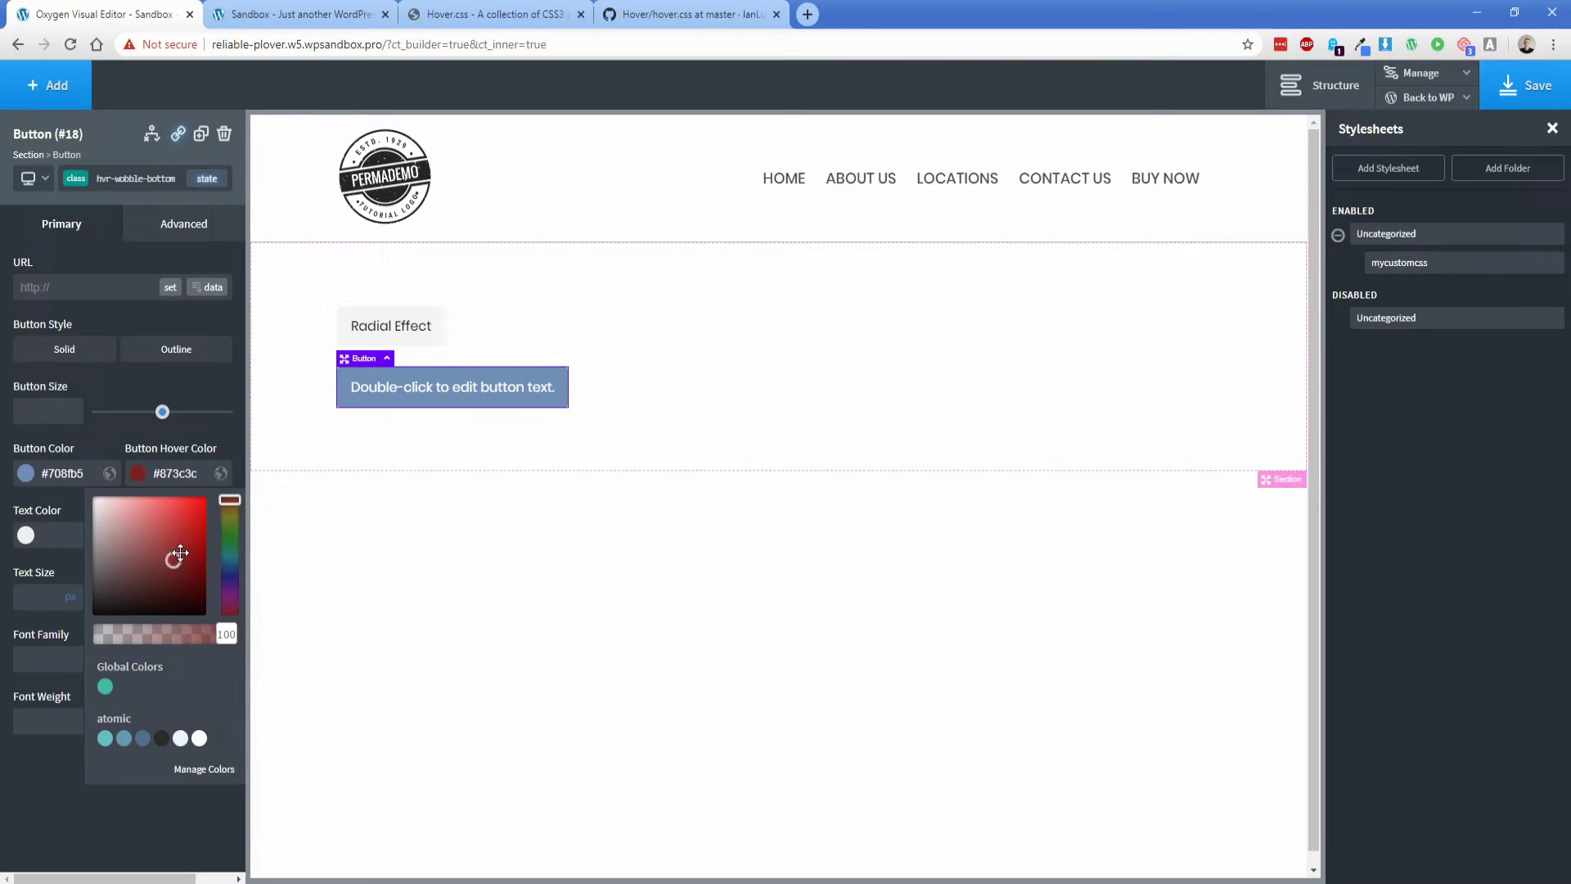
drag(172, 554, 182, 552)
click(48, 535)
drag(37, 577, 18, 667)
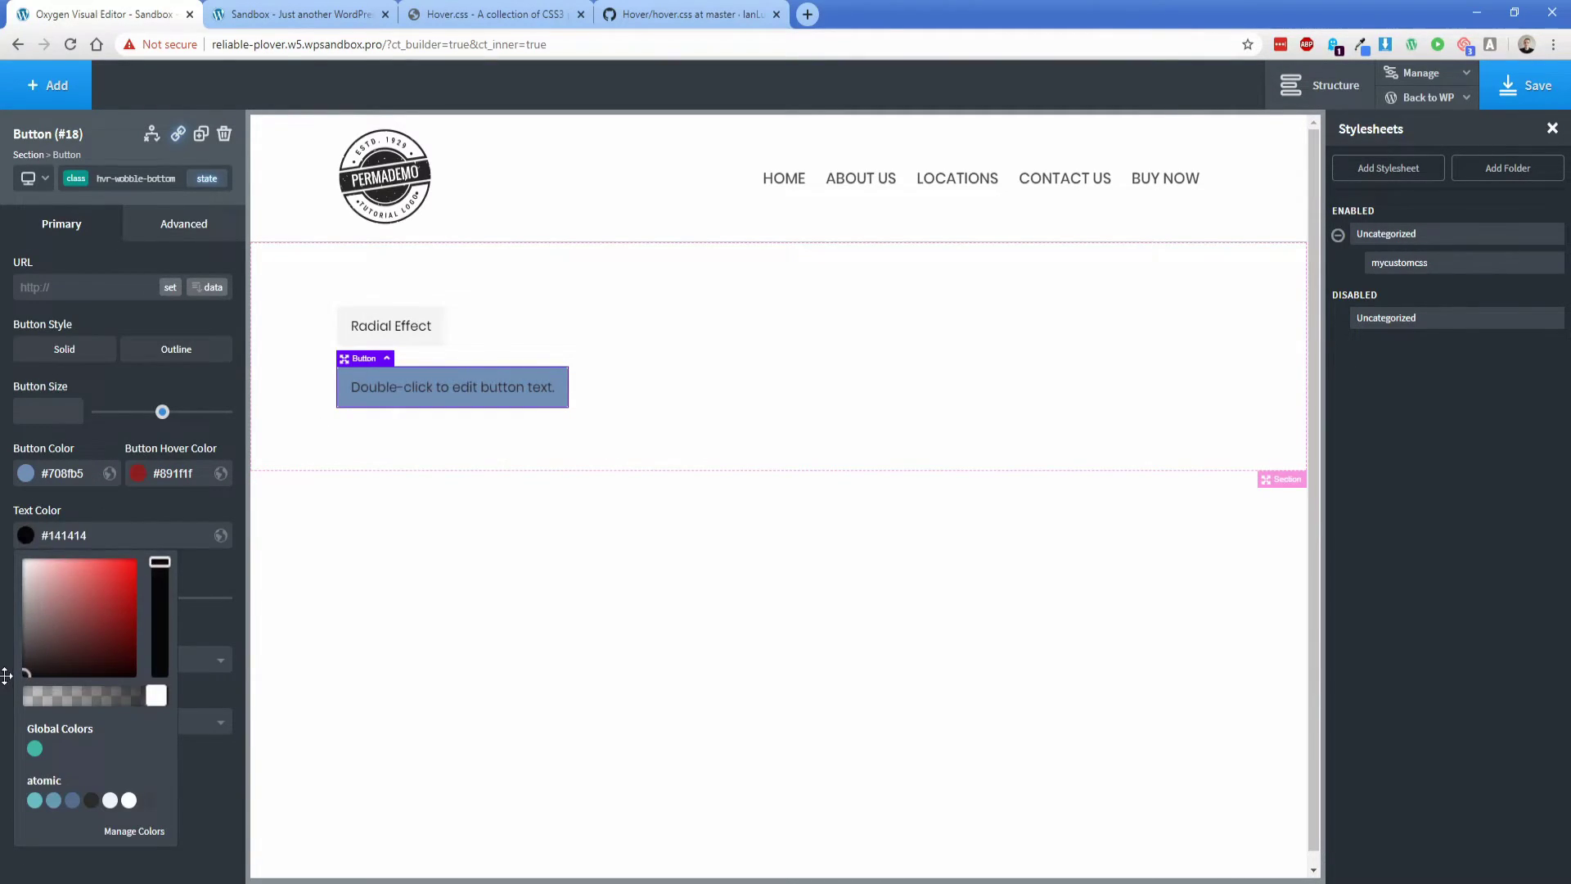
click(93, 518)
drag(163, 603, 108, 606)
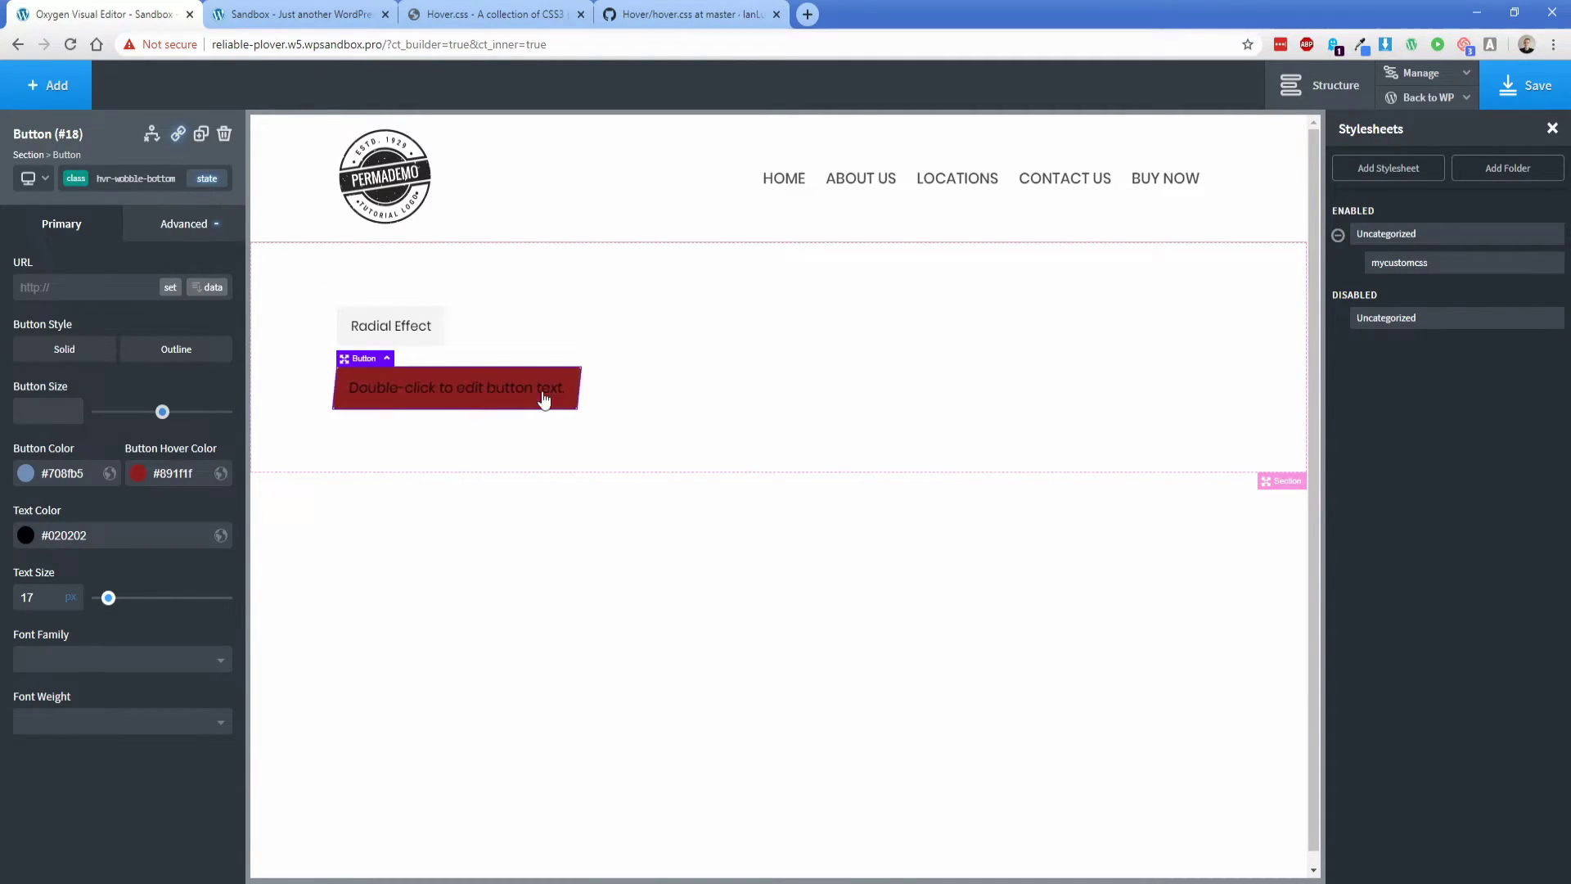
Change the hover colour to blue #3b8dcc and the text colour to white.
click(138, 475)
click(119, 549)
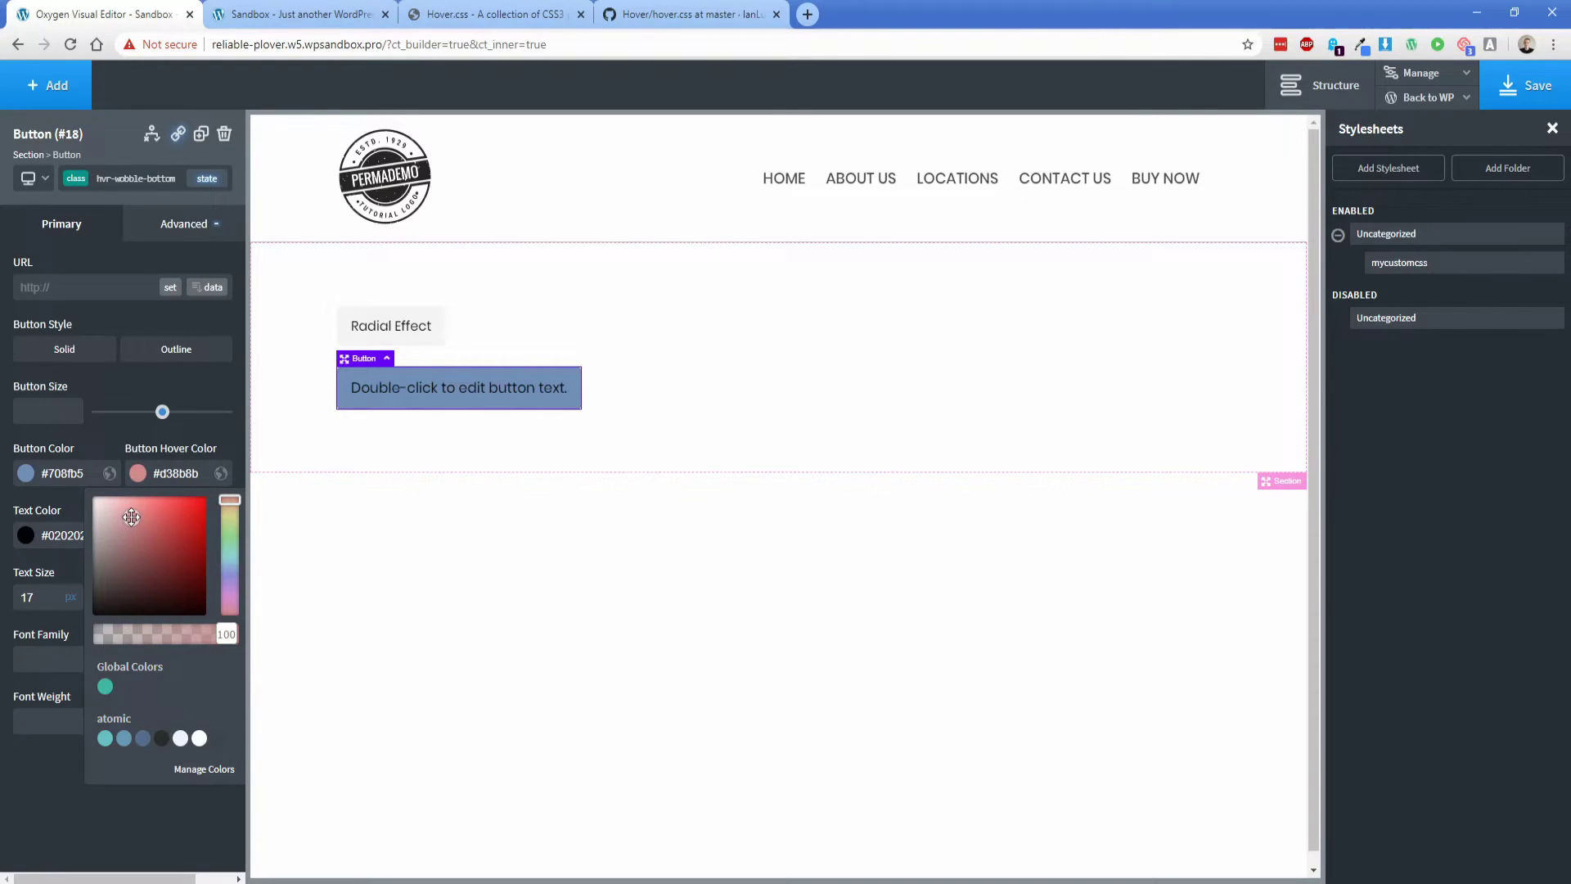
drag(119, 550, 115, 546)
drag(234, 548, 230, 563)
drag(162, 524, 173, 520)
click(684, 413)
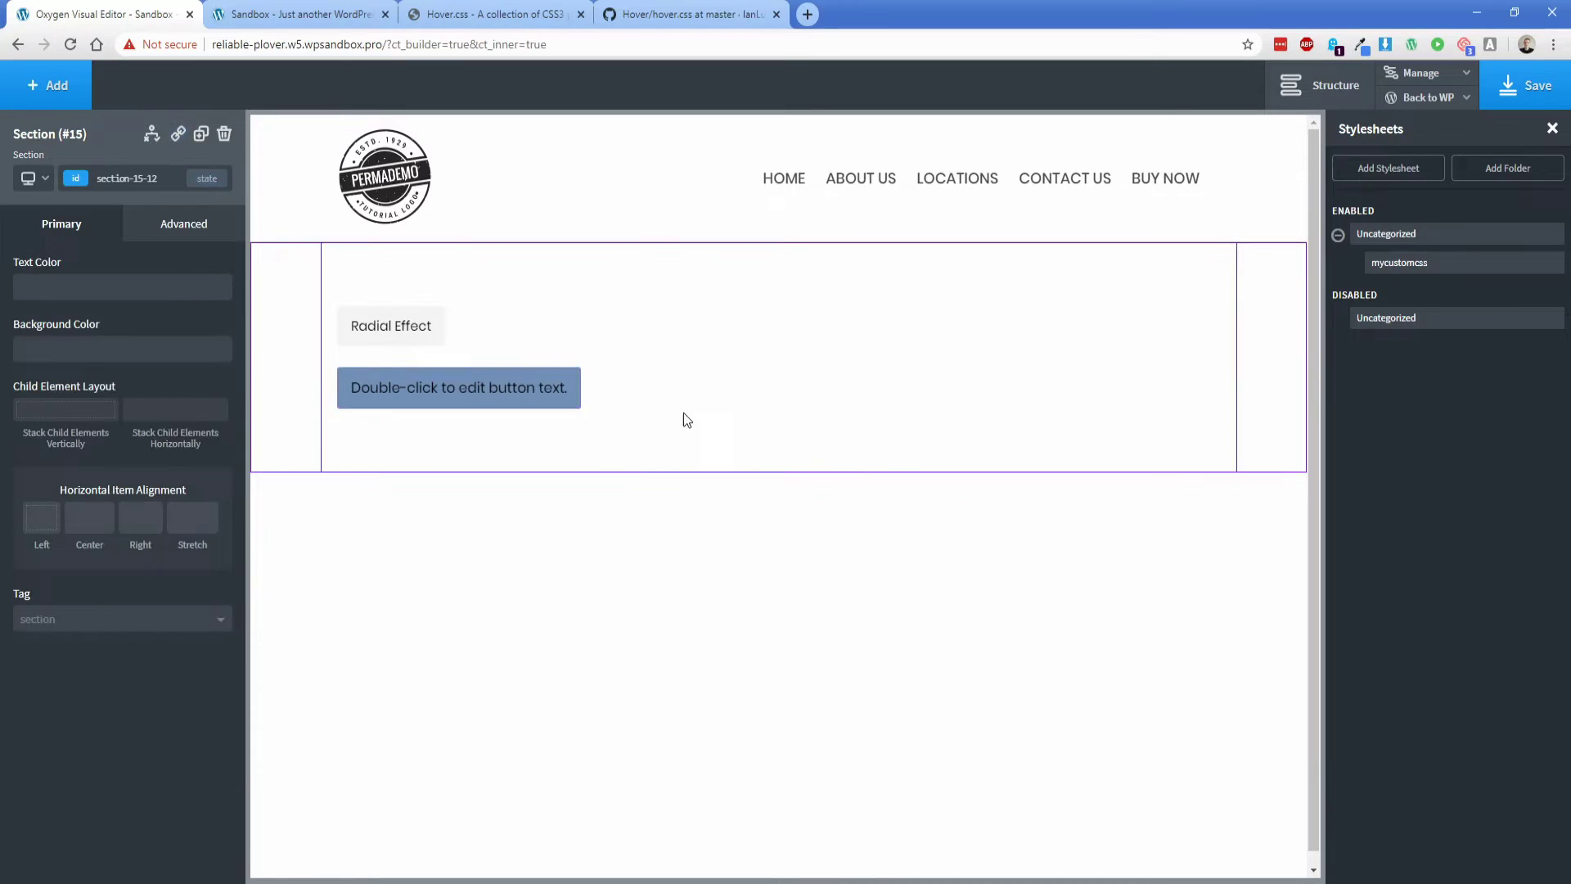
click(491, 402)
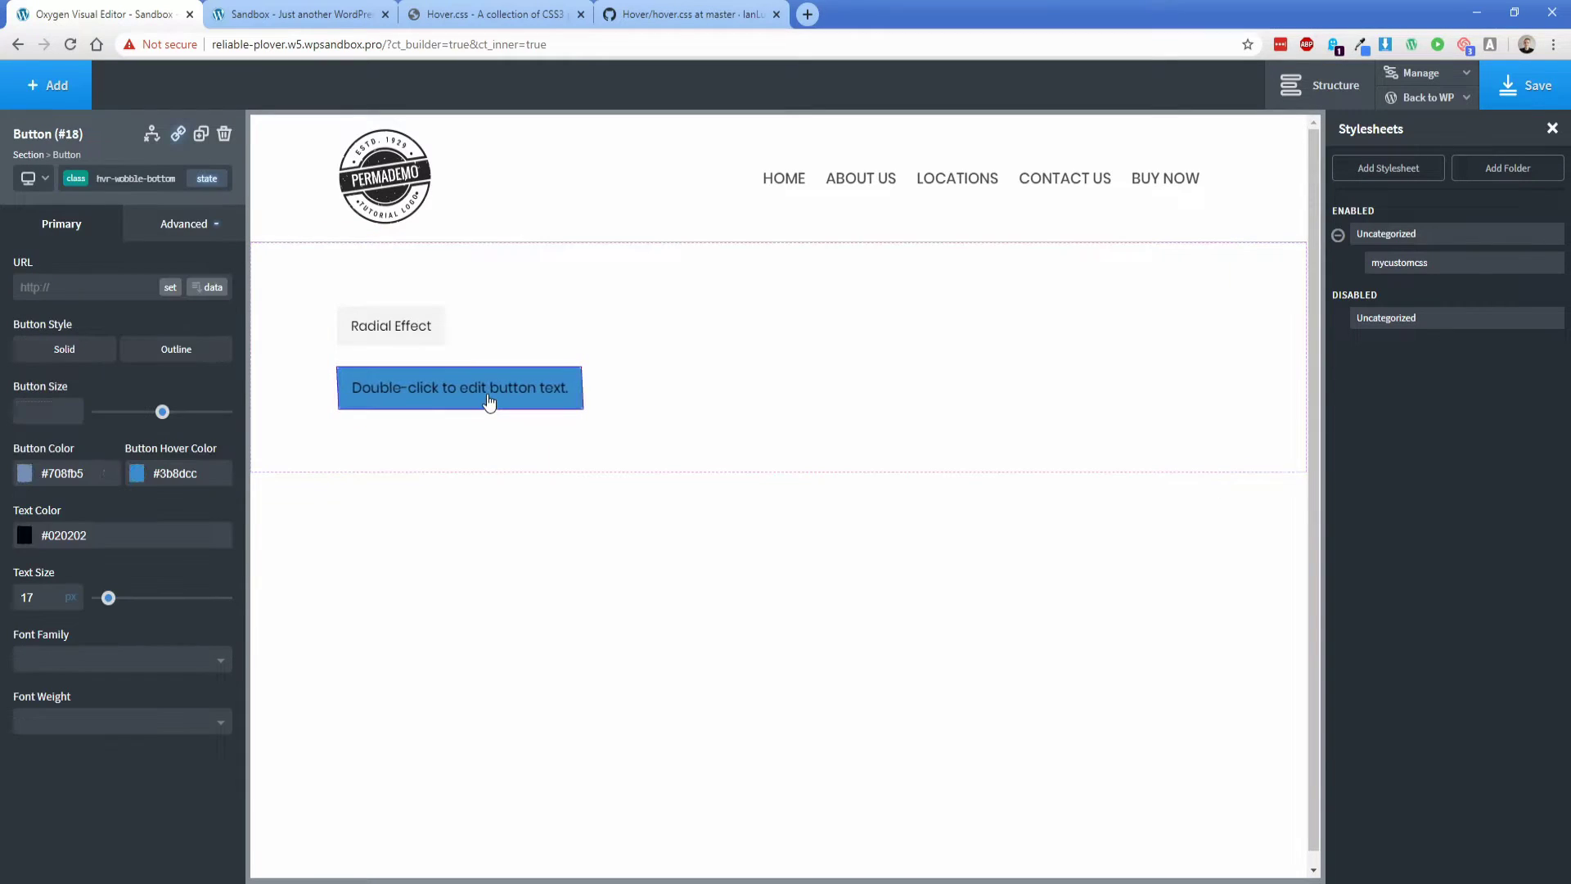
click(26, 535)
drag(40, 620, 16, 546)
click(516, 448)
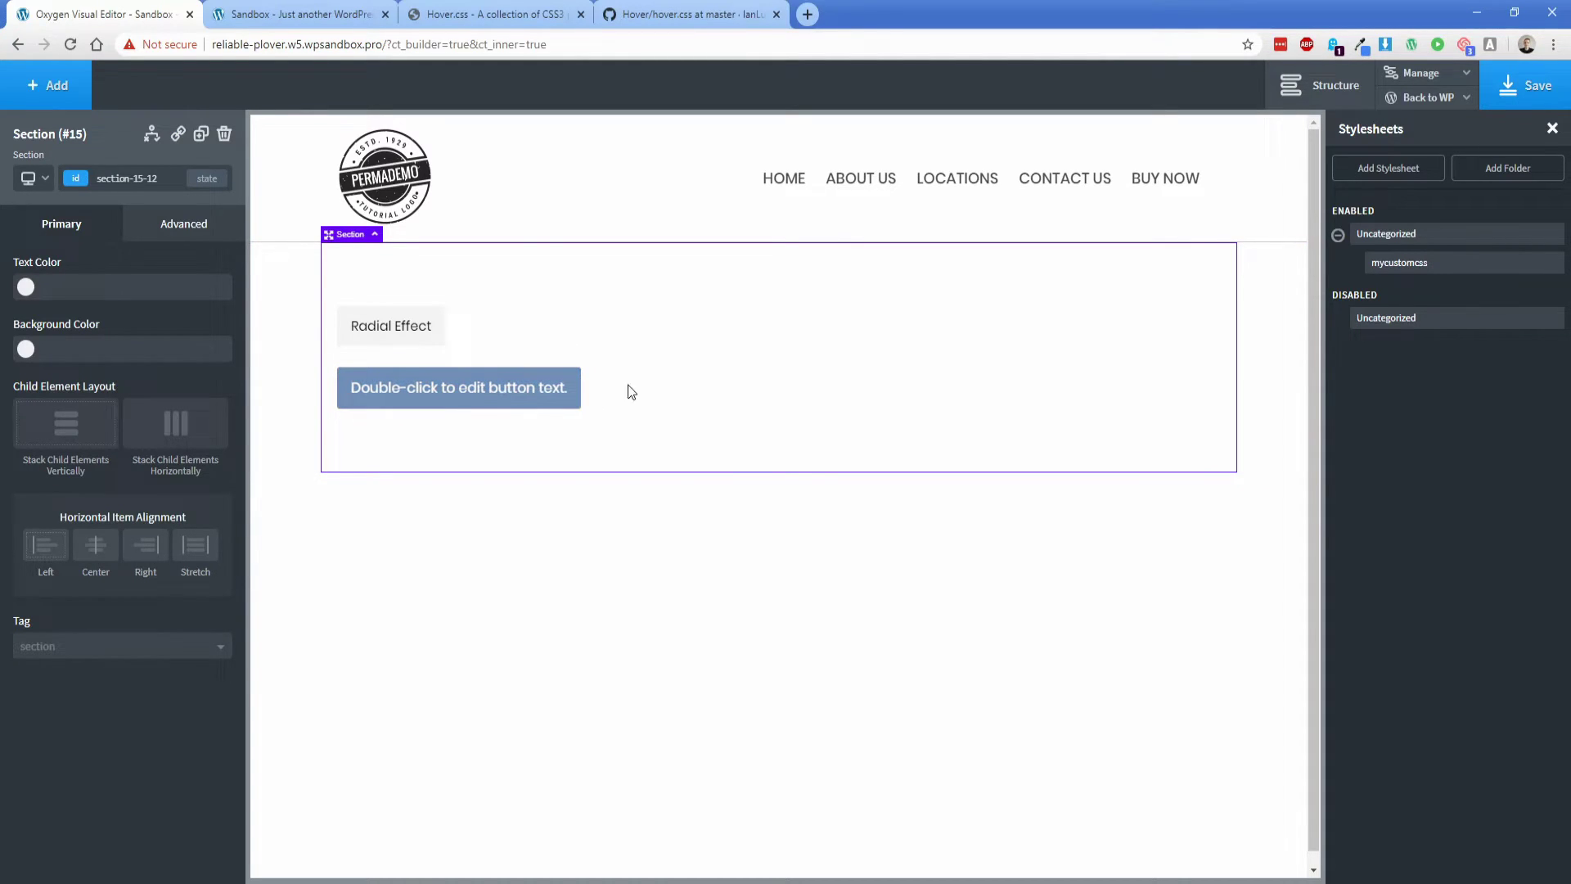
Browse the Hover.css demo, then search GitHub's hover.css for 'icon-forward' to locate its rules.
click(523, 14)
scroll(337, 527, down, 6)
scroll(348, 520, down, 1)
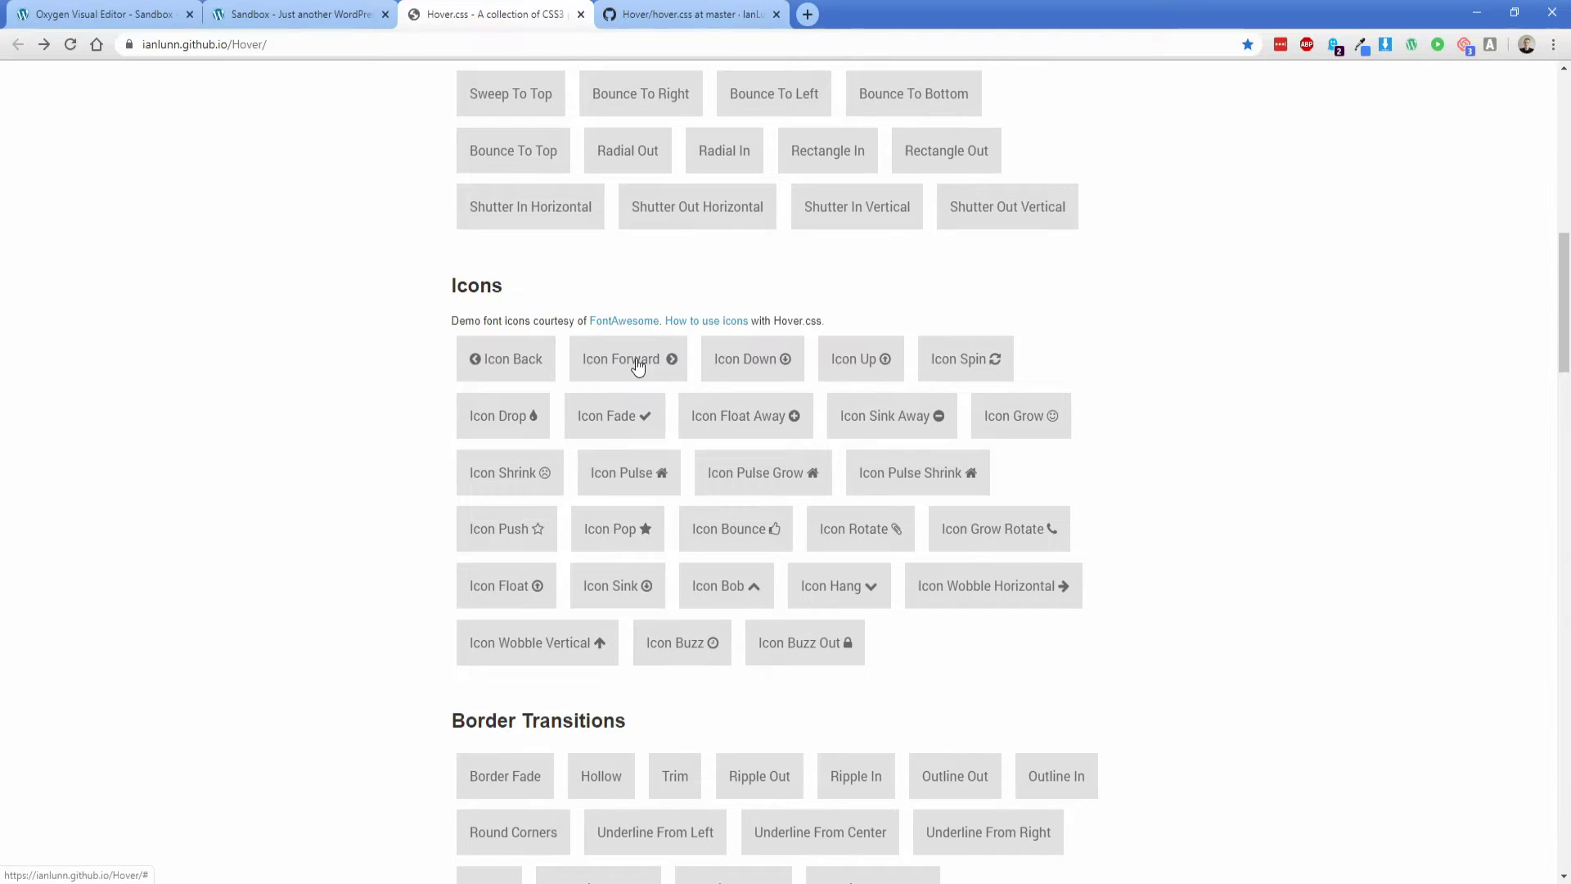
click(683, 18)
key(ctrl+f)
text(icon)
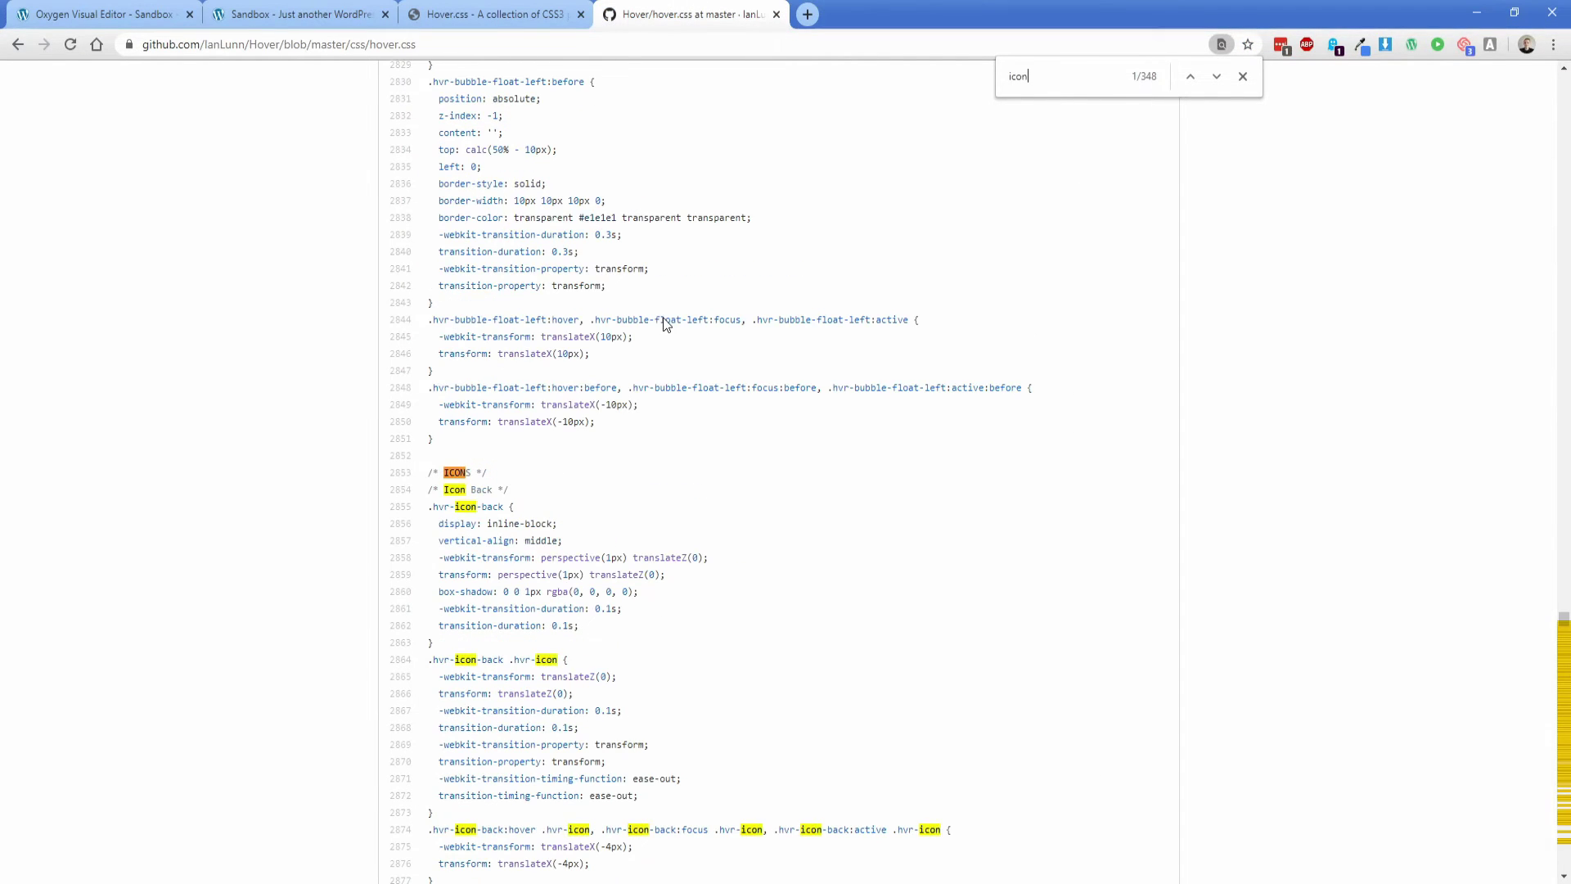
text(-forward)
scroll(546, 624, down, 2)
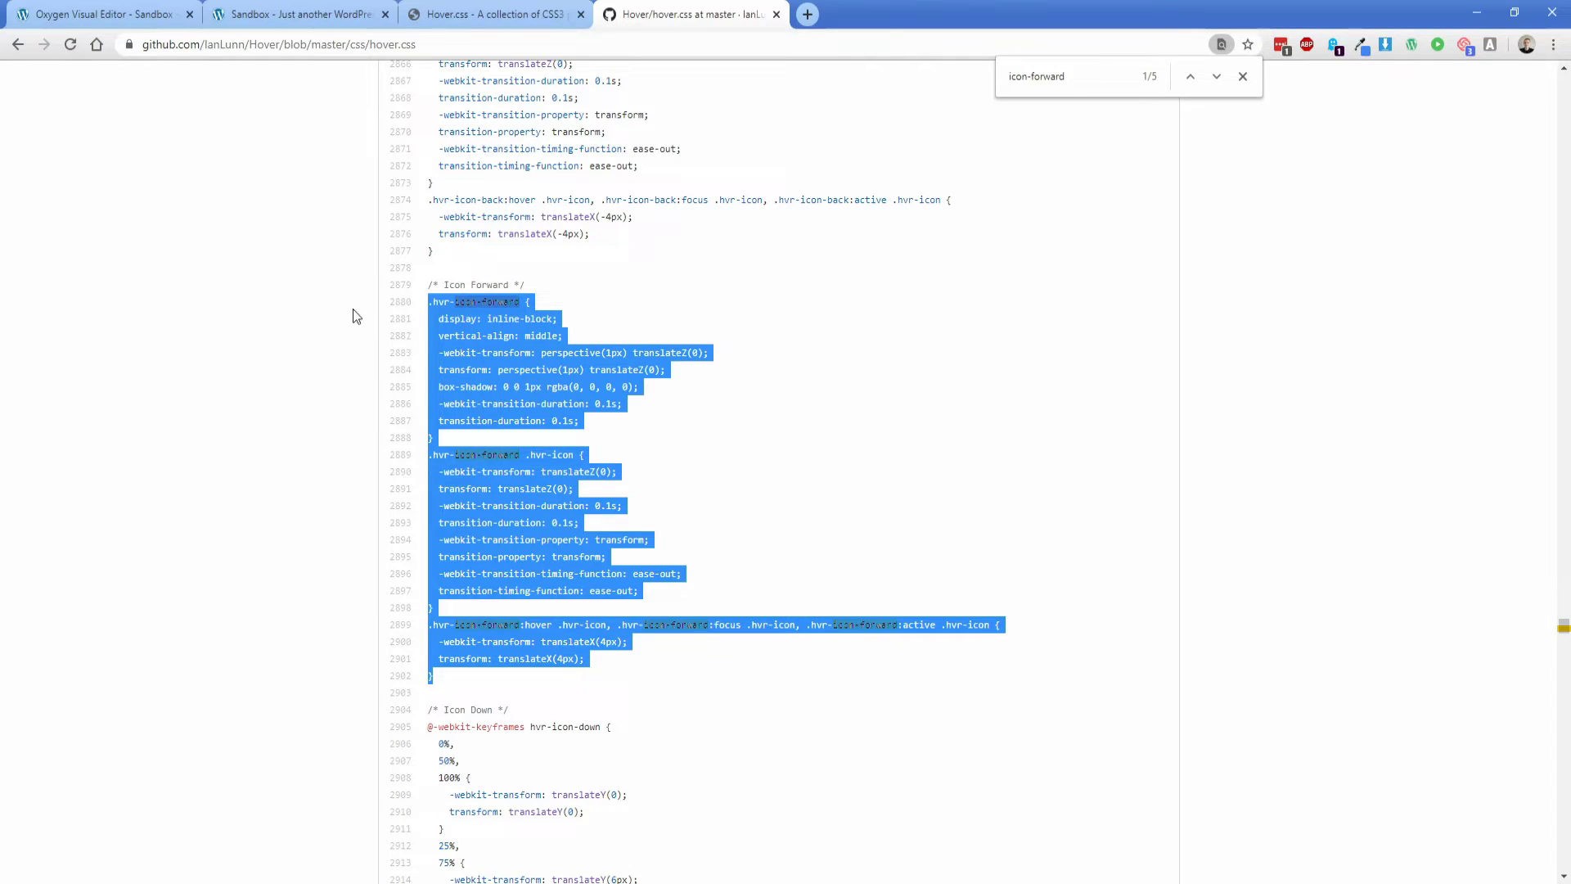
Paste the copied .hvr-icon-forward rules after the last line of the mycustomcss stylesheet.
click(184, 8)
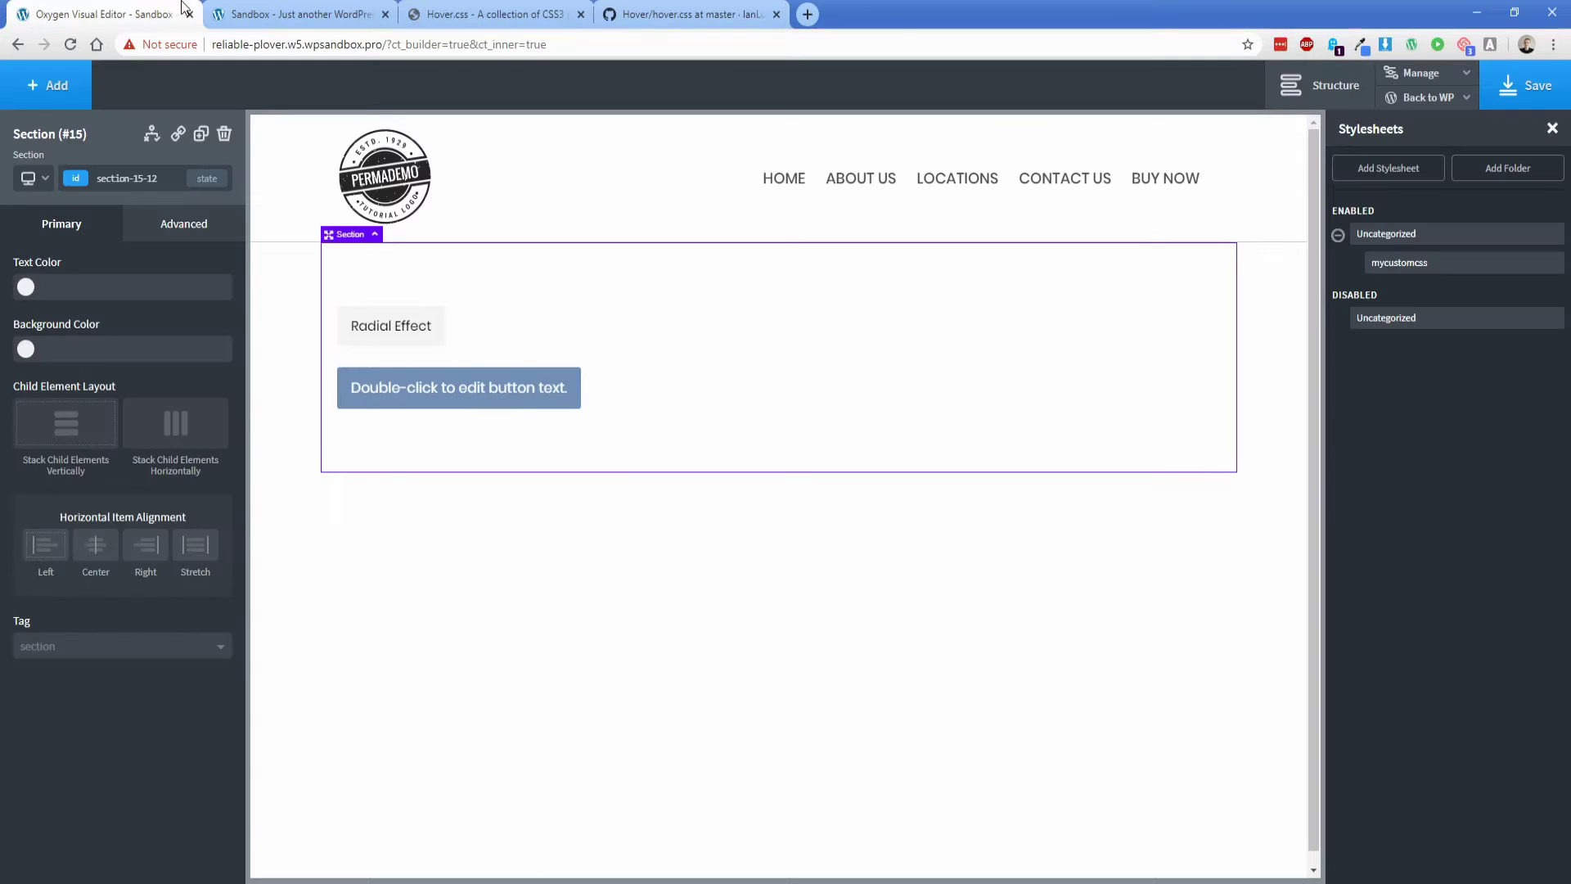
click(1399, 263)
scroll(274, 651, down, 10)
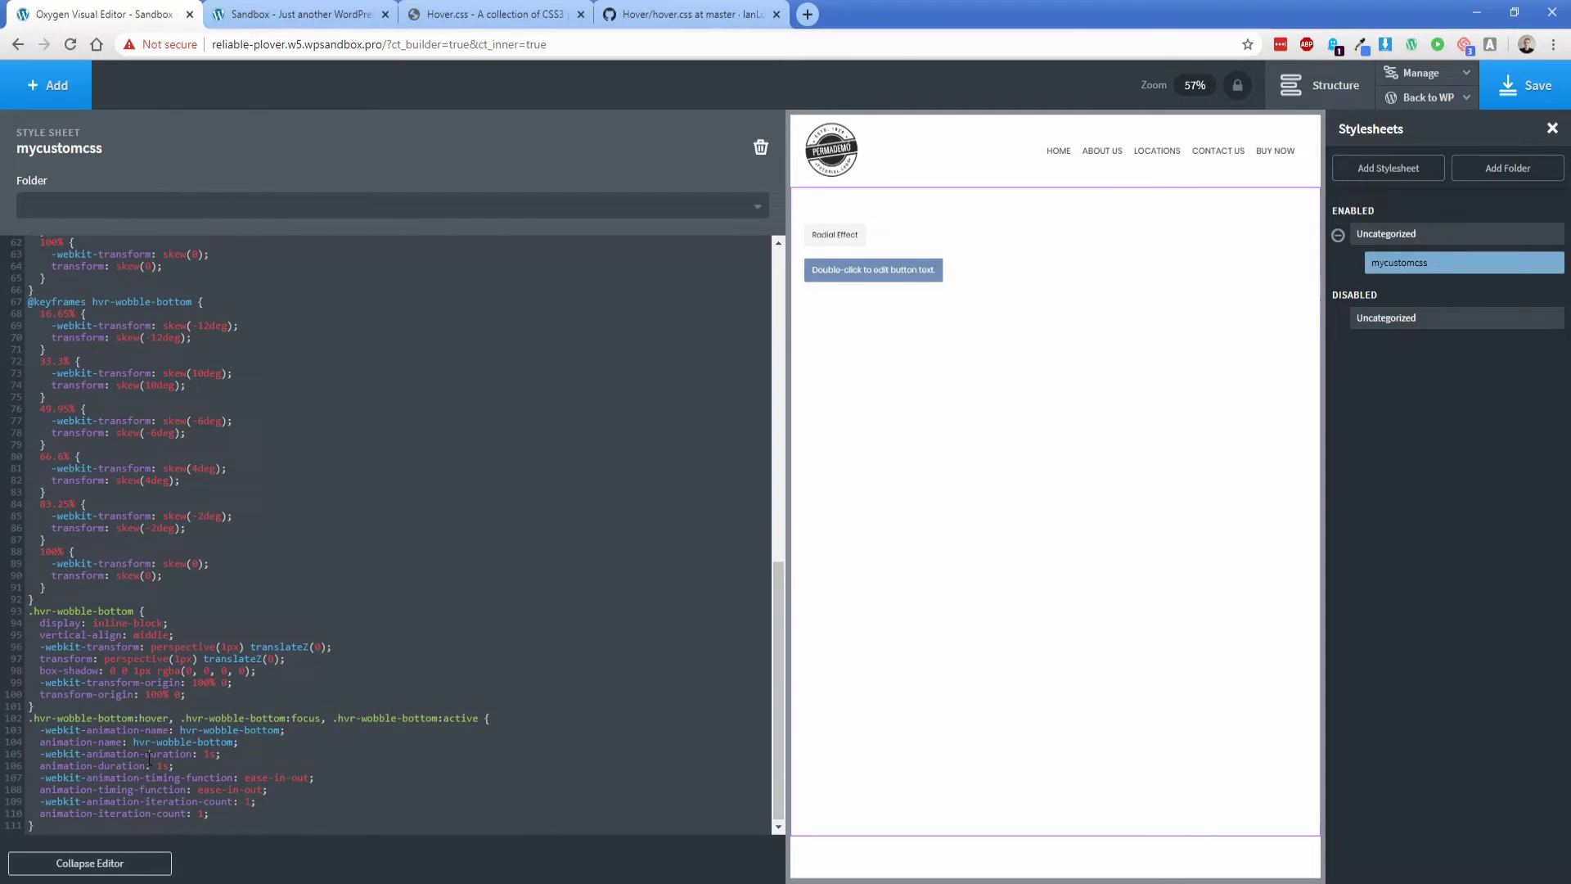
click(102, 827)
key(ctrl+v)
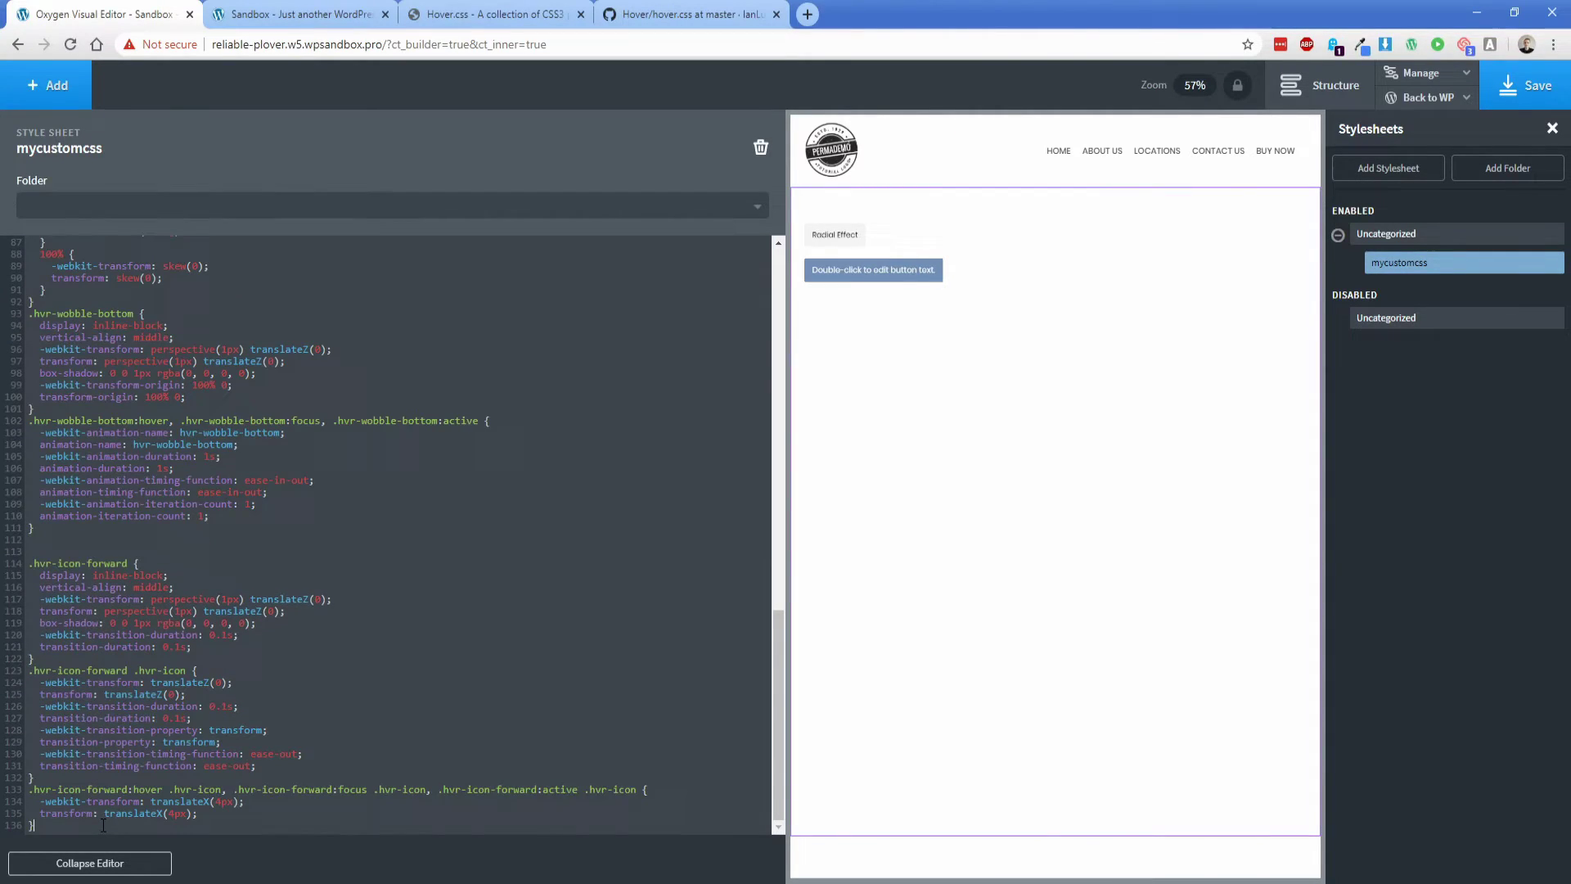
click(986, 401)
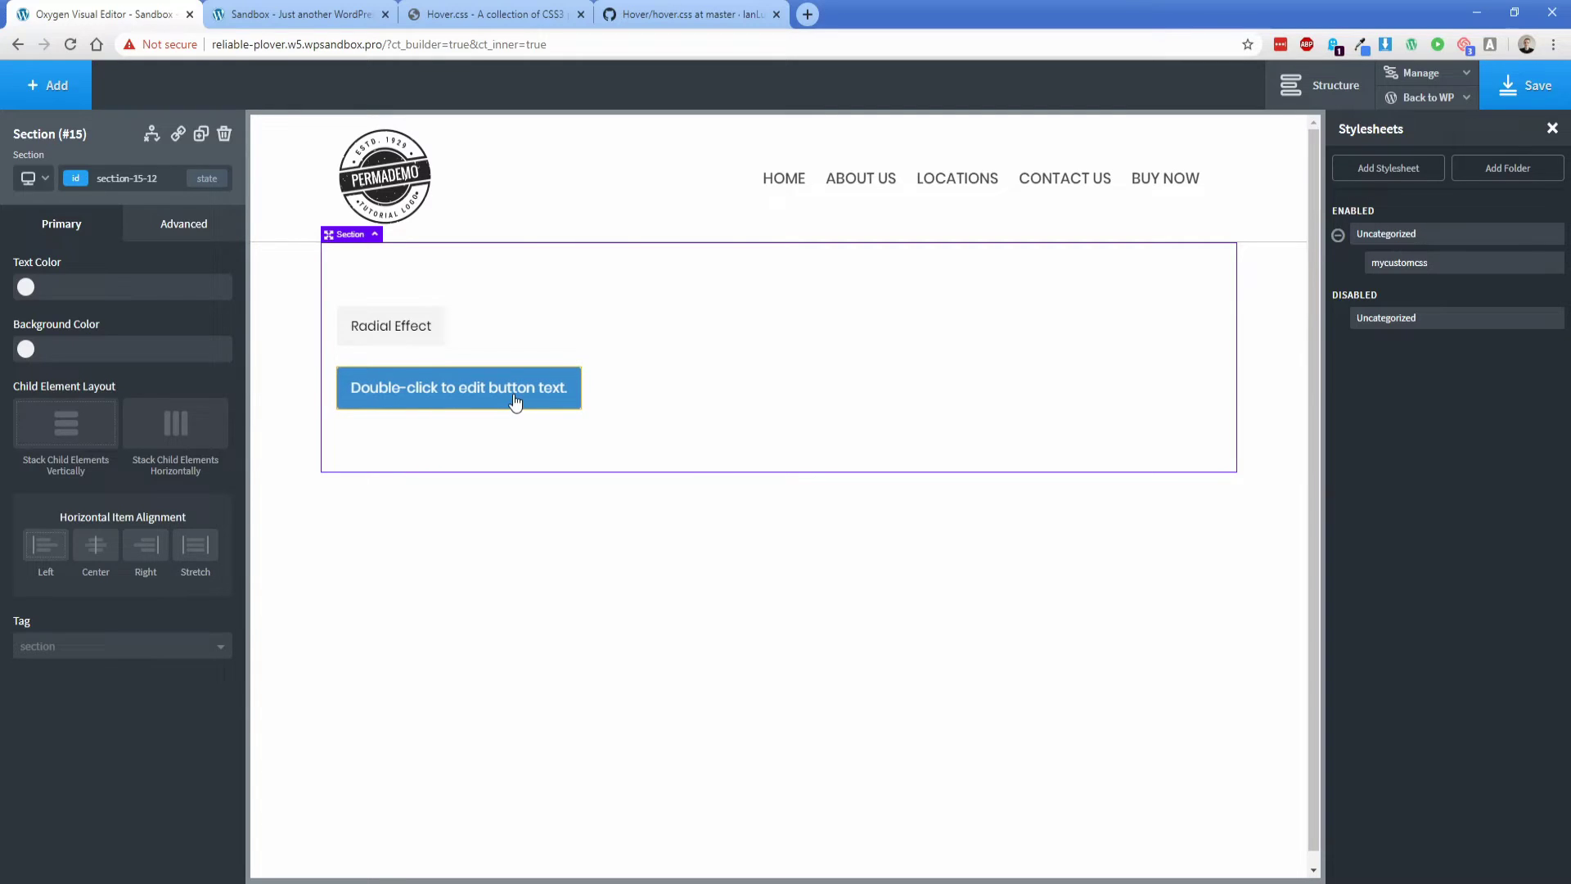
Add Link Wrapper #19 below the wobble button and set Button #18's ID bottom margin to 25 px.
click(57, 85)
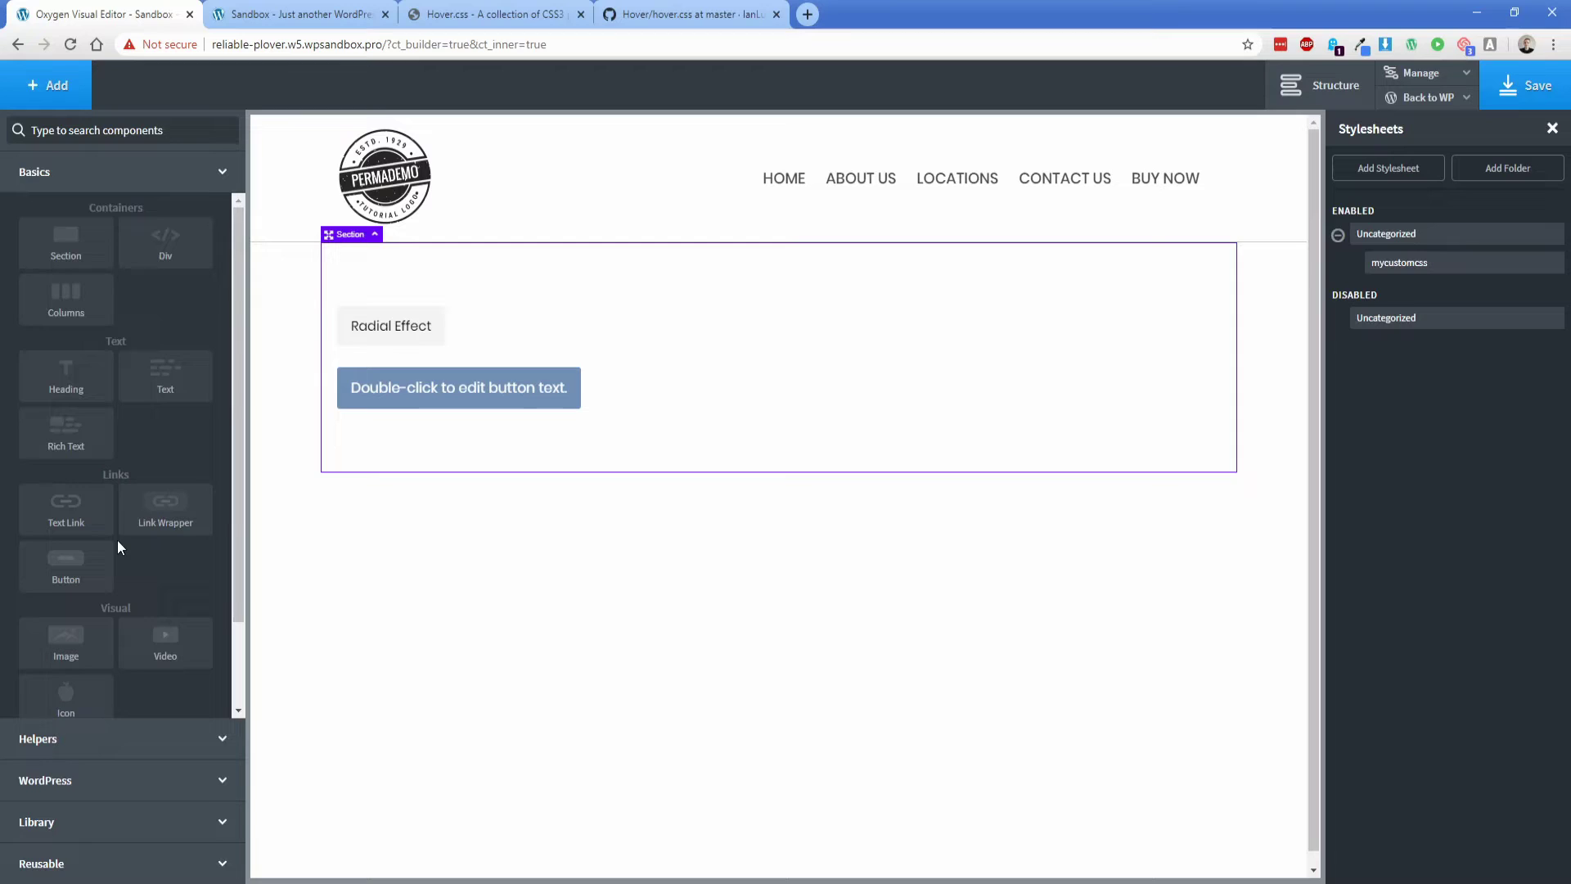
click(160, 517)
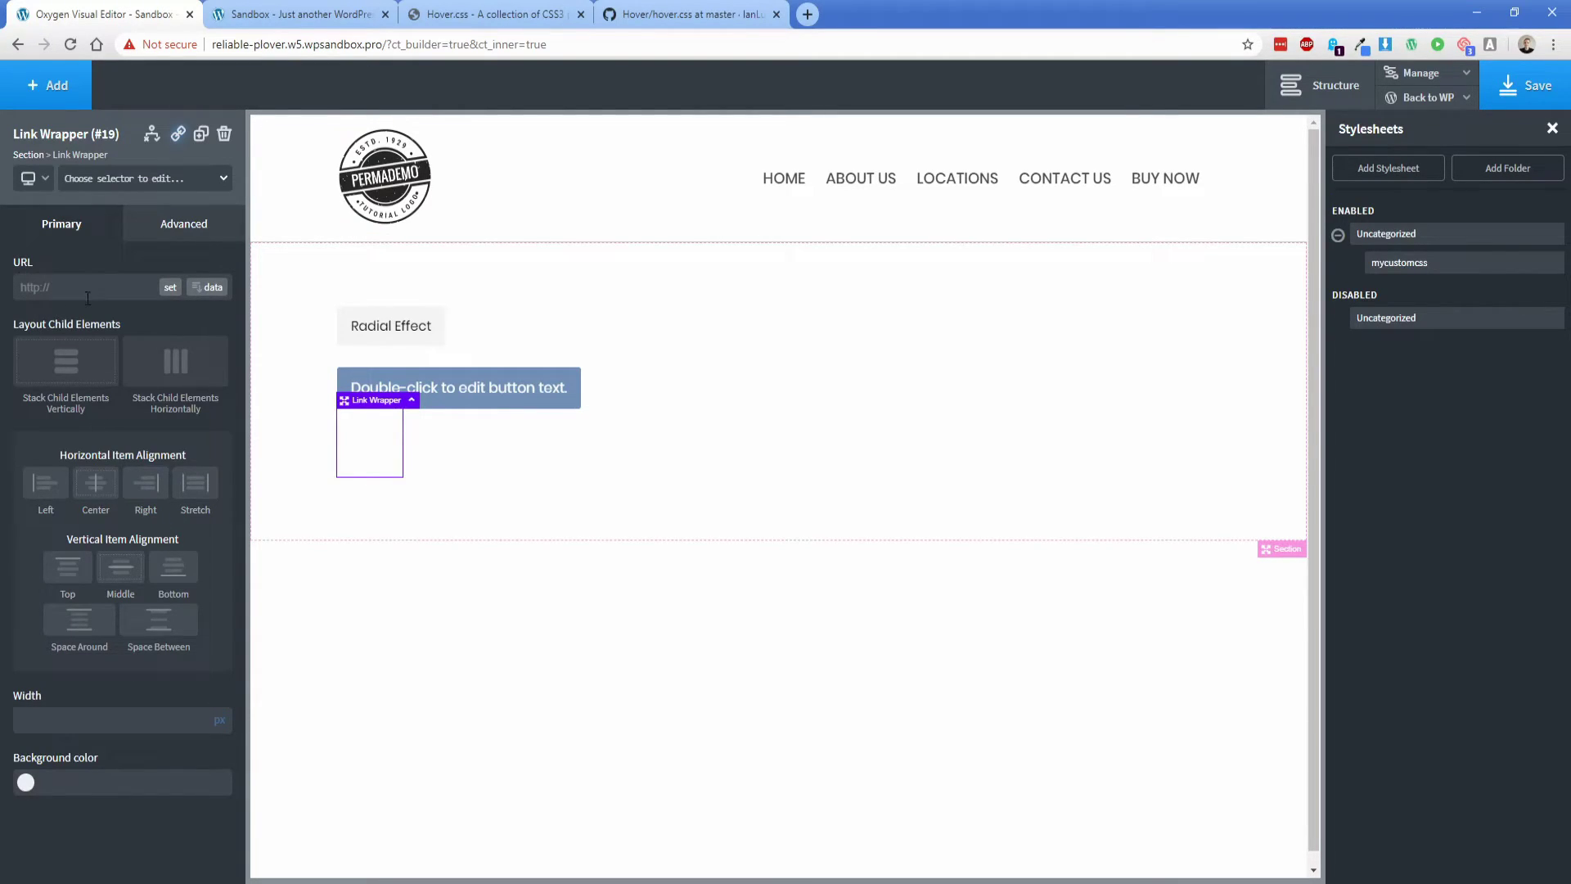
click(569, 394)
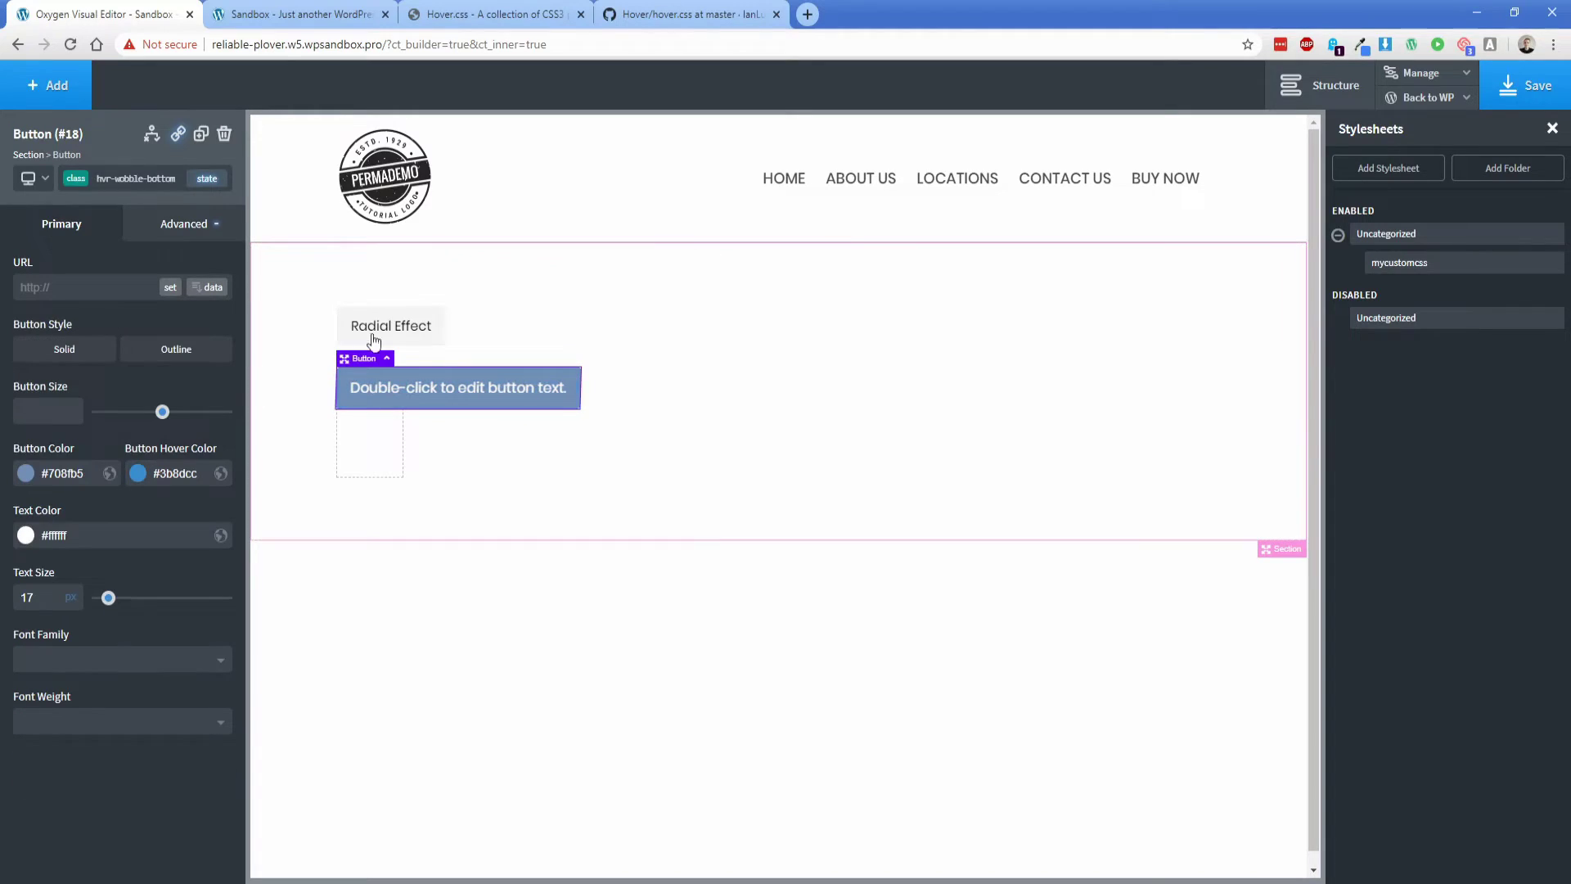
click(72, 176)
click(92, 244)
click(184, 223)
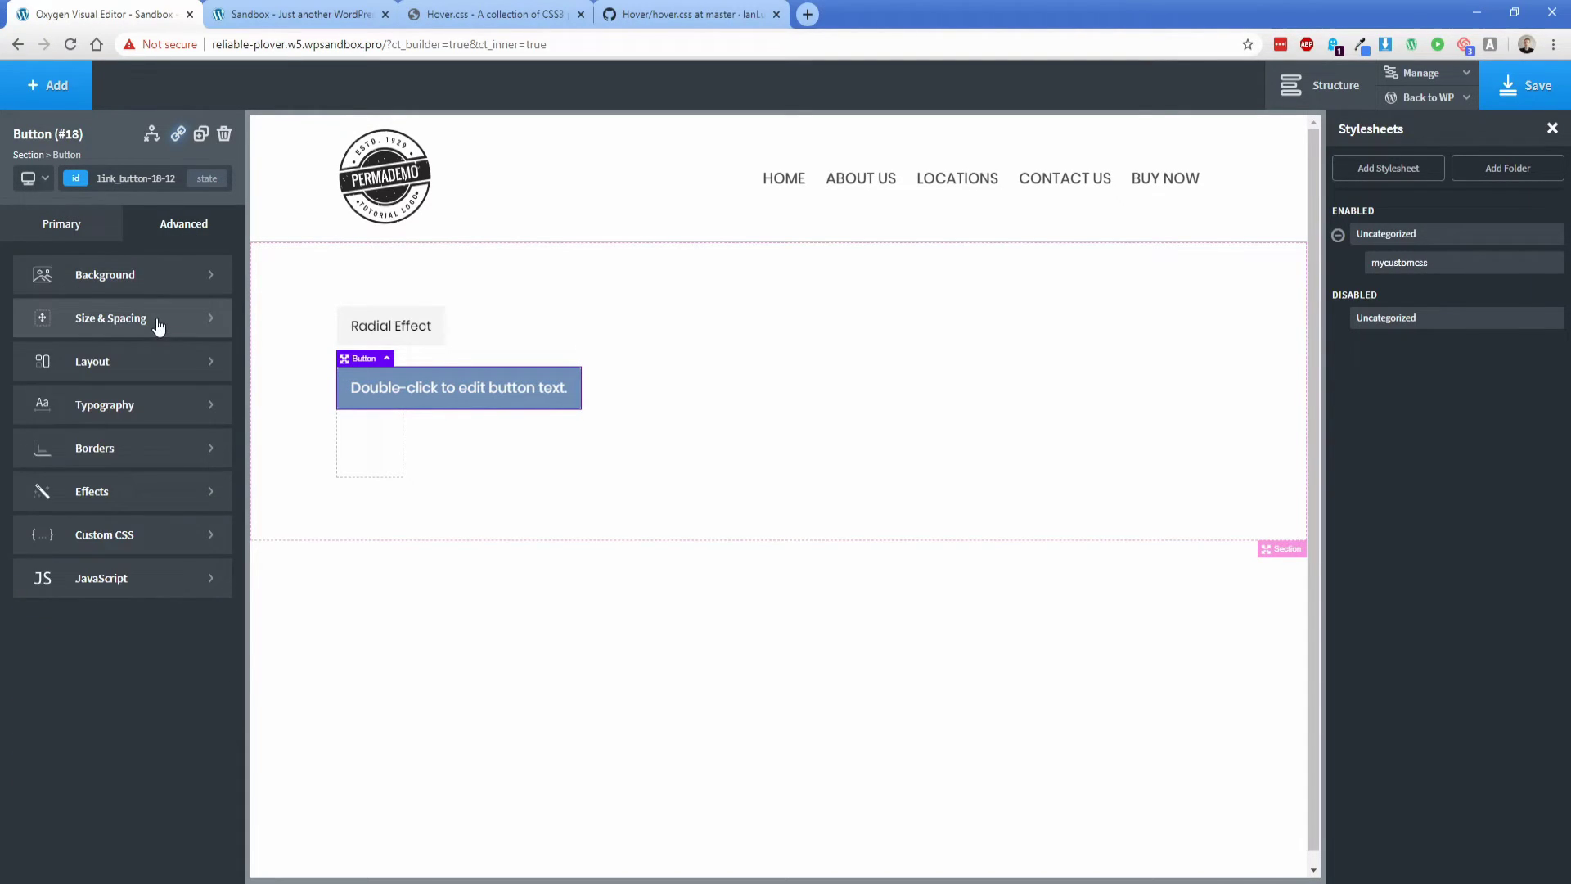
click(82, 308)
click(168, 376)
text(25)
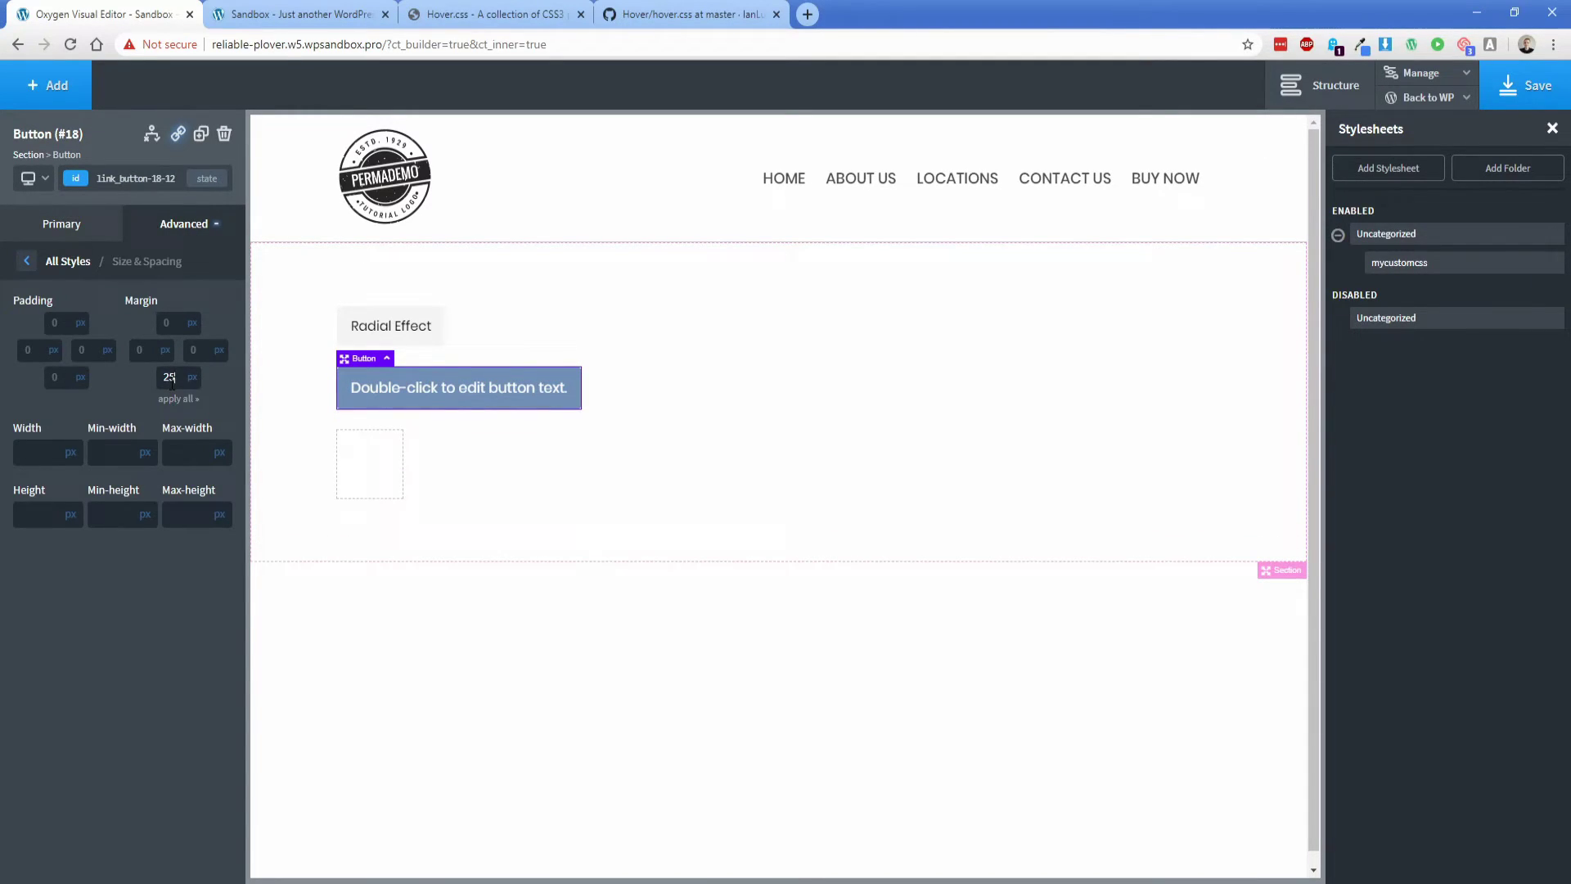
click(356, 467)
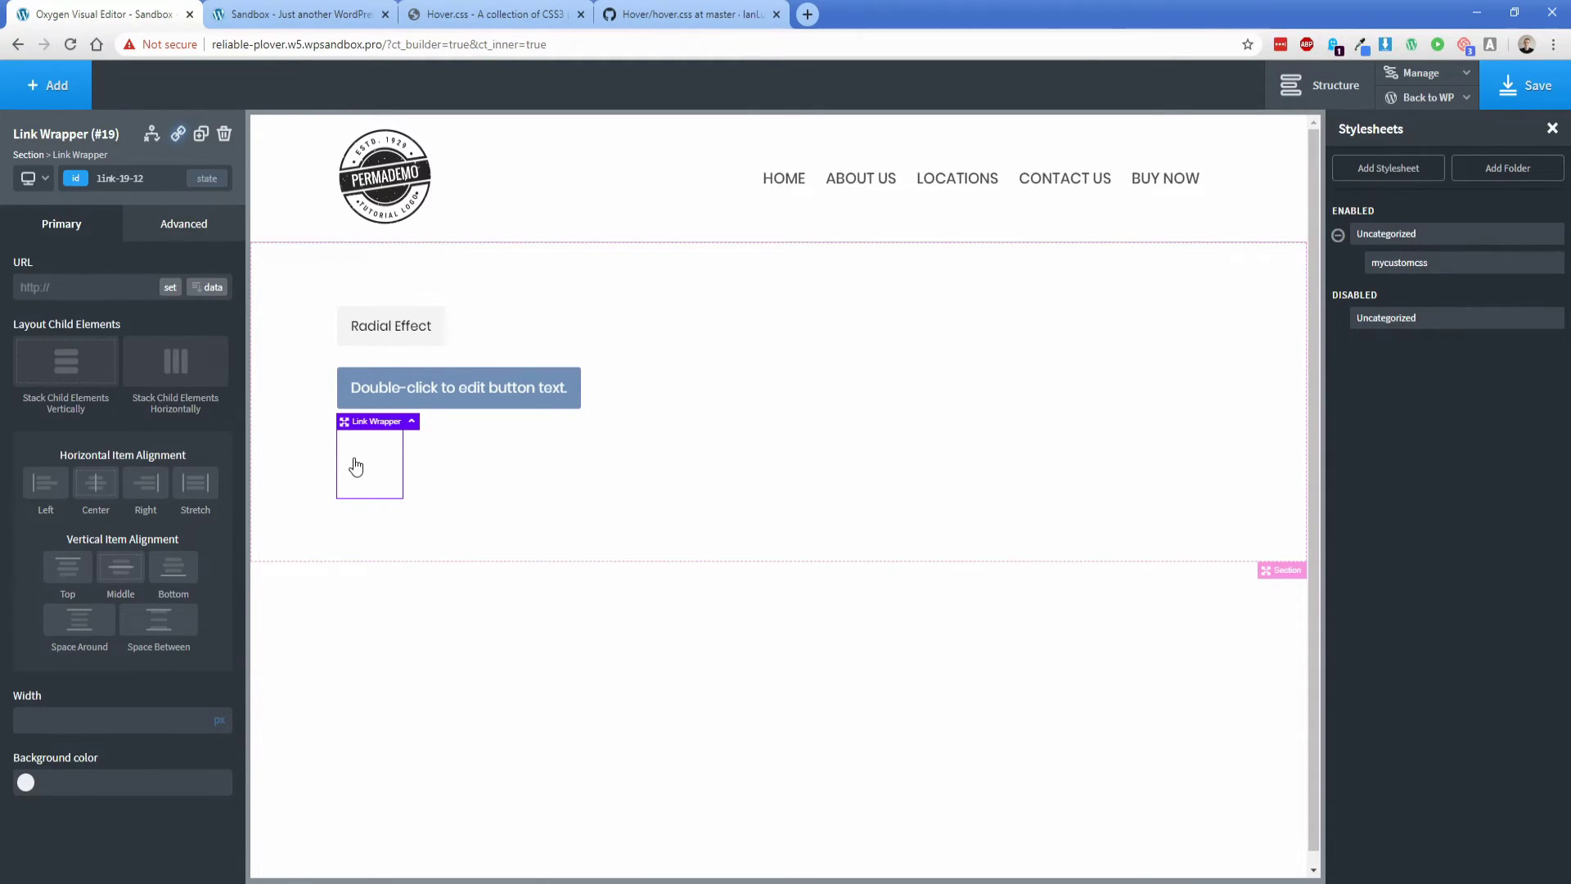
Add a Text block inside the Link Wrapper reading 'Icon Movement'.
click(46, 85)
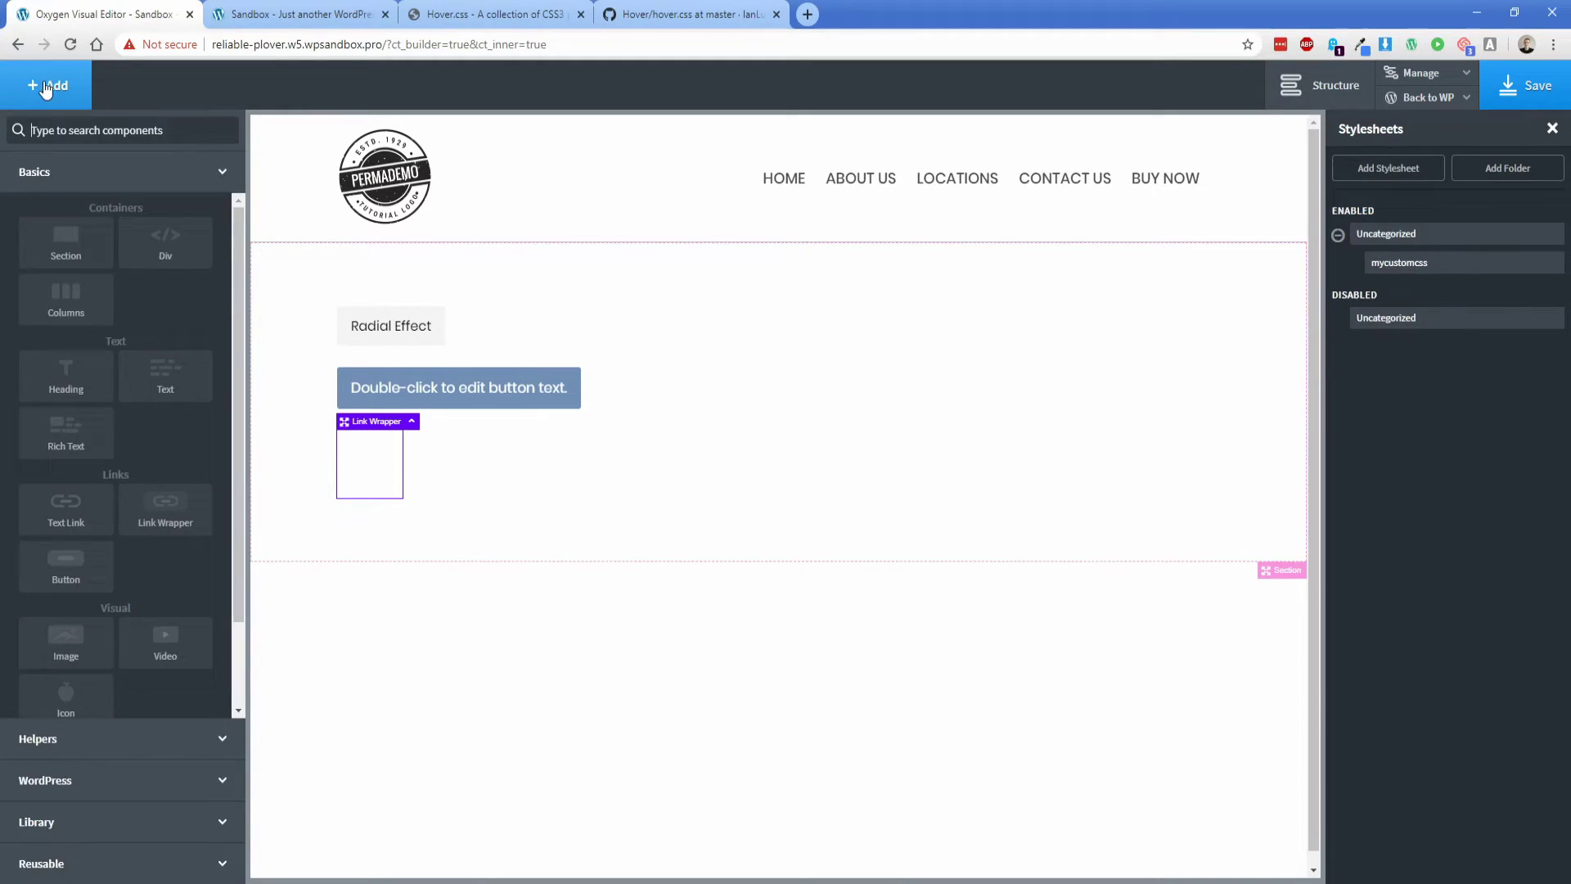
click(197, 383)
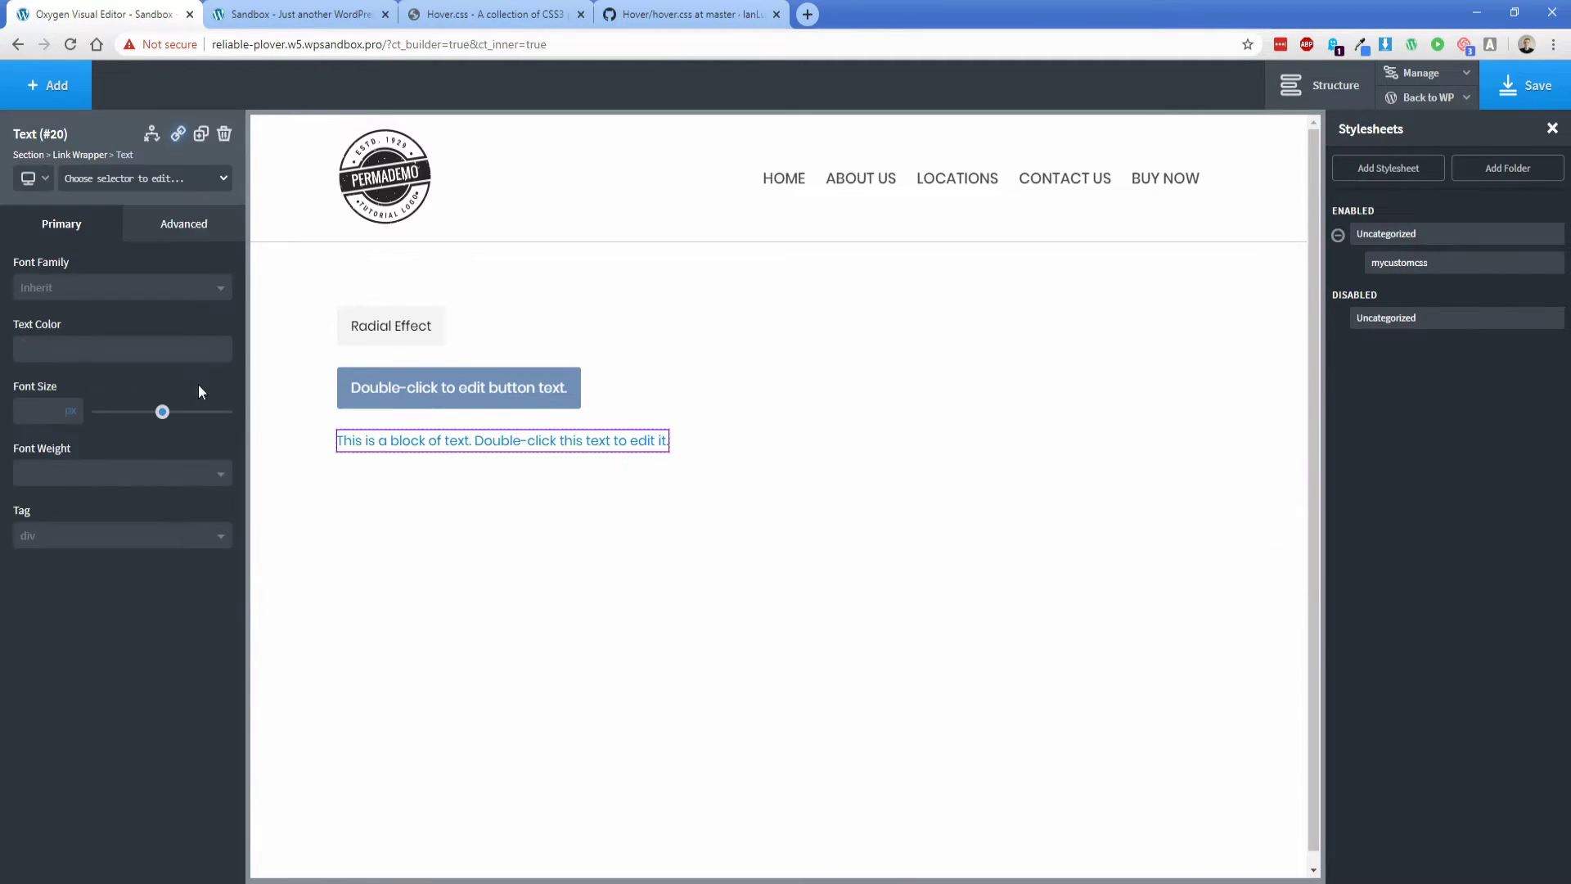
double_click(371, 443)
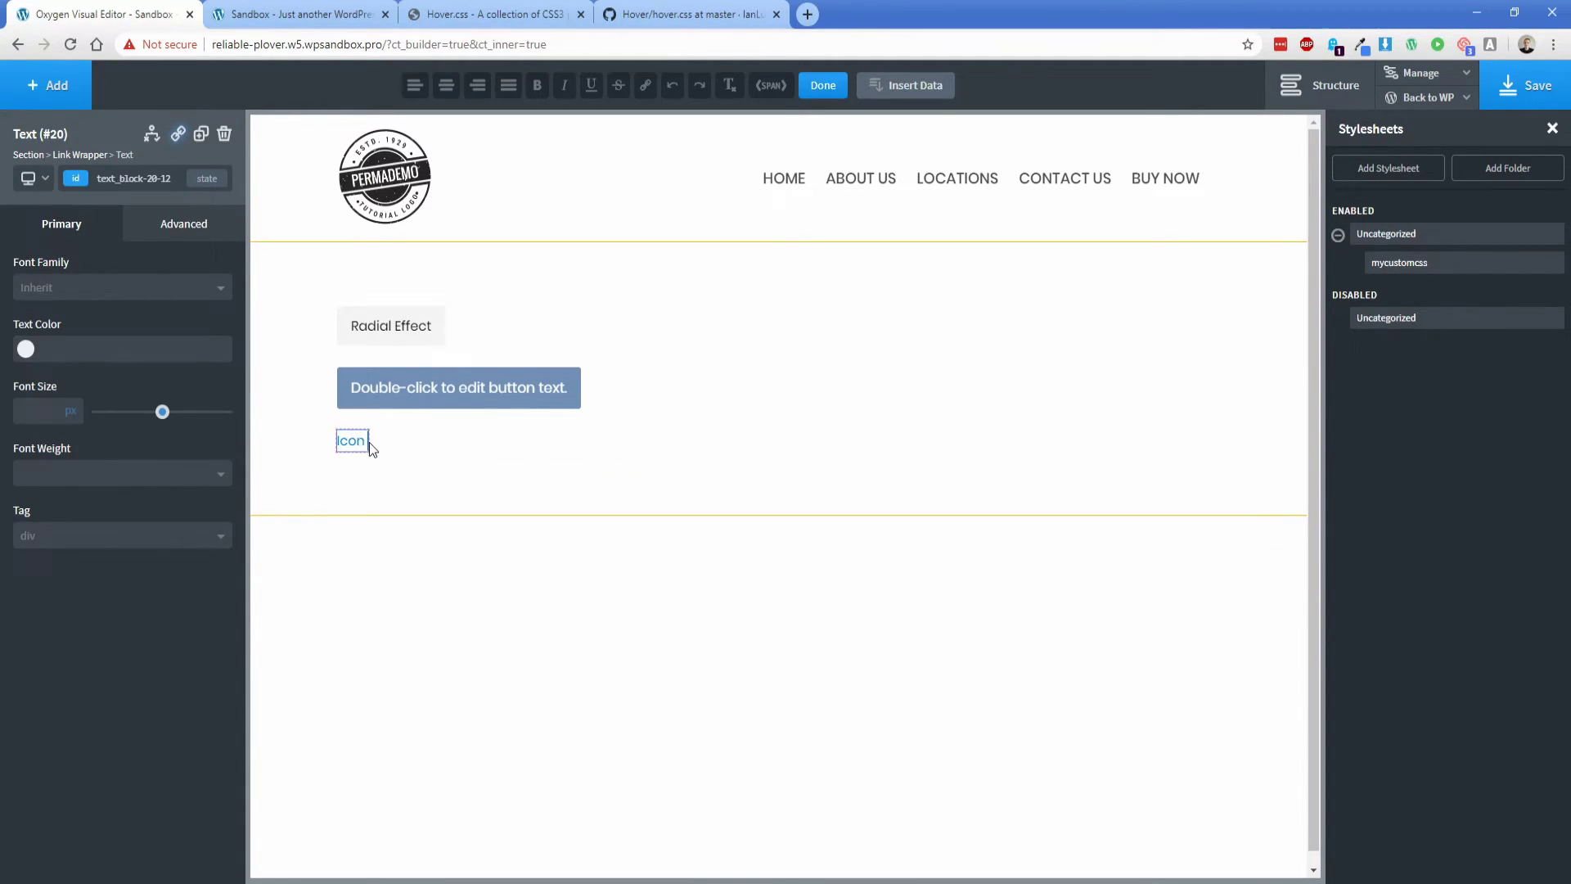
text(Movement)
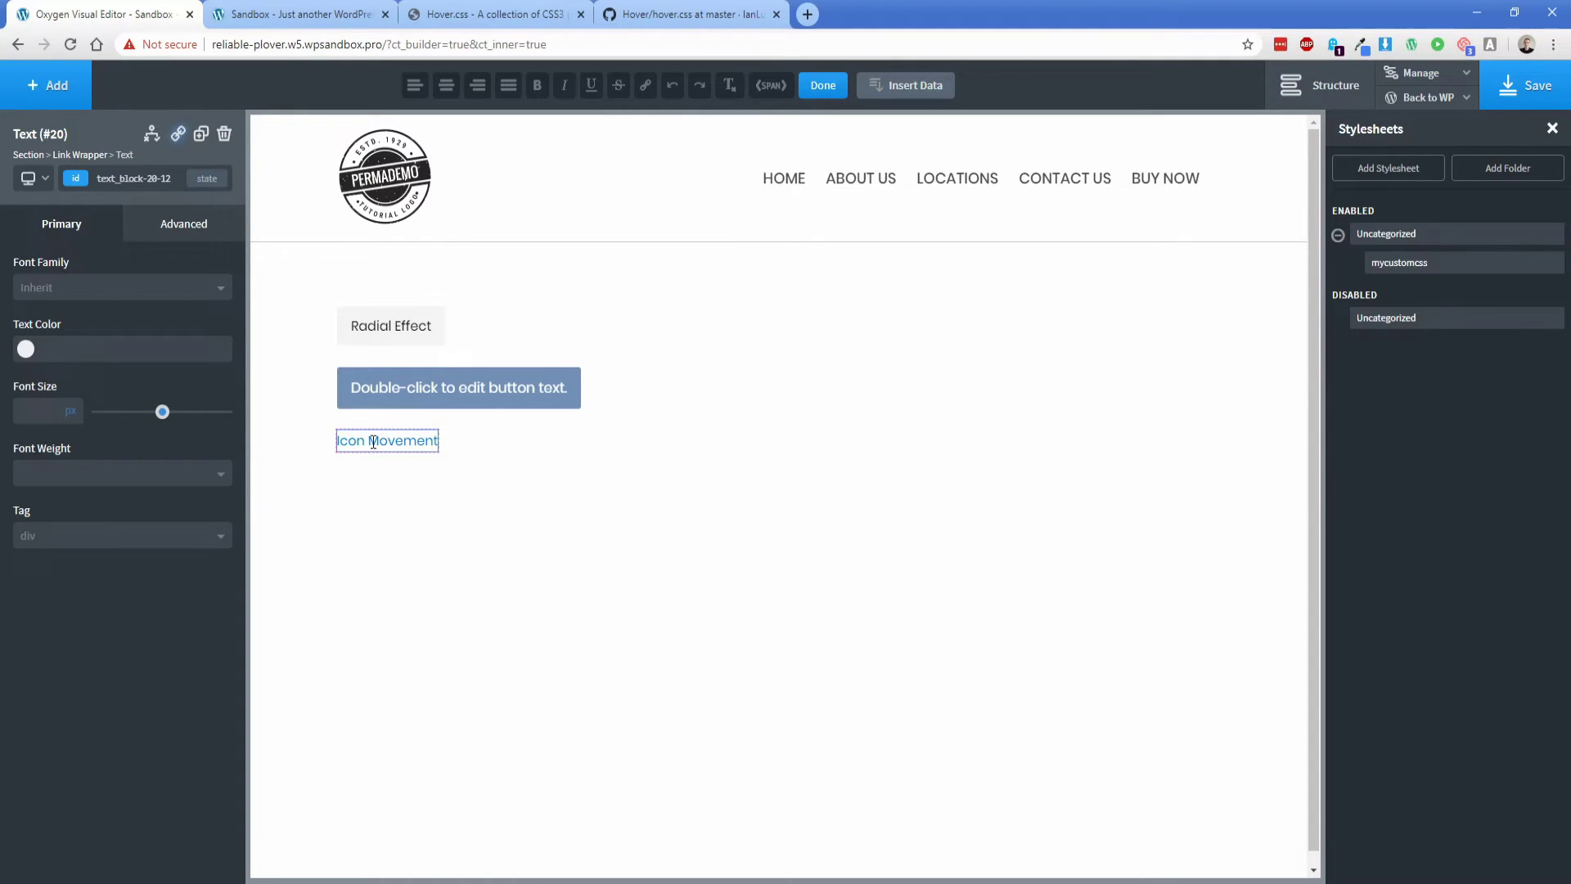
Add an Icon to the Link Wrapper and set it to the arrow-right icon.
click(67, 88)
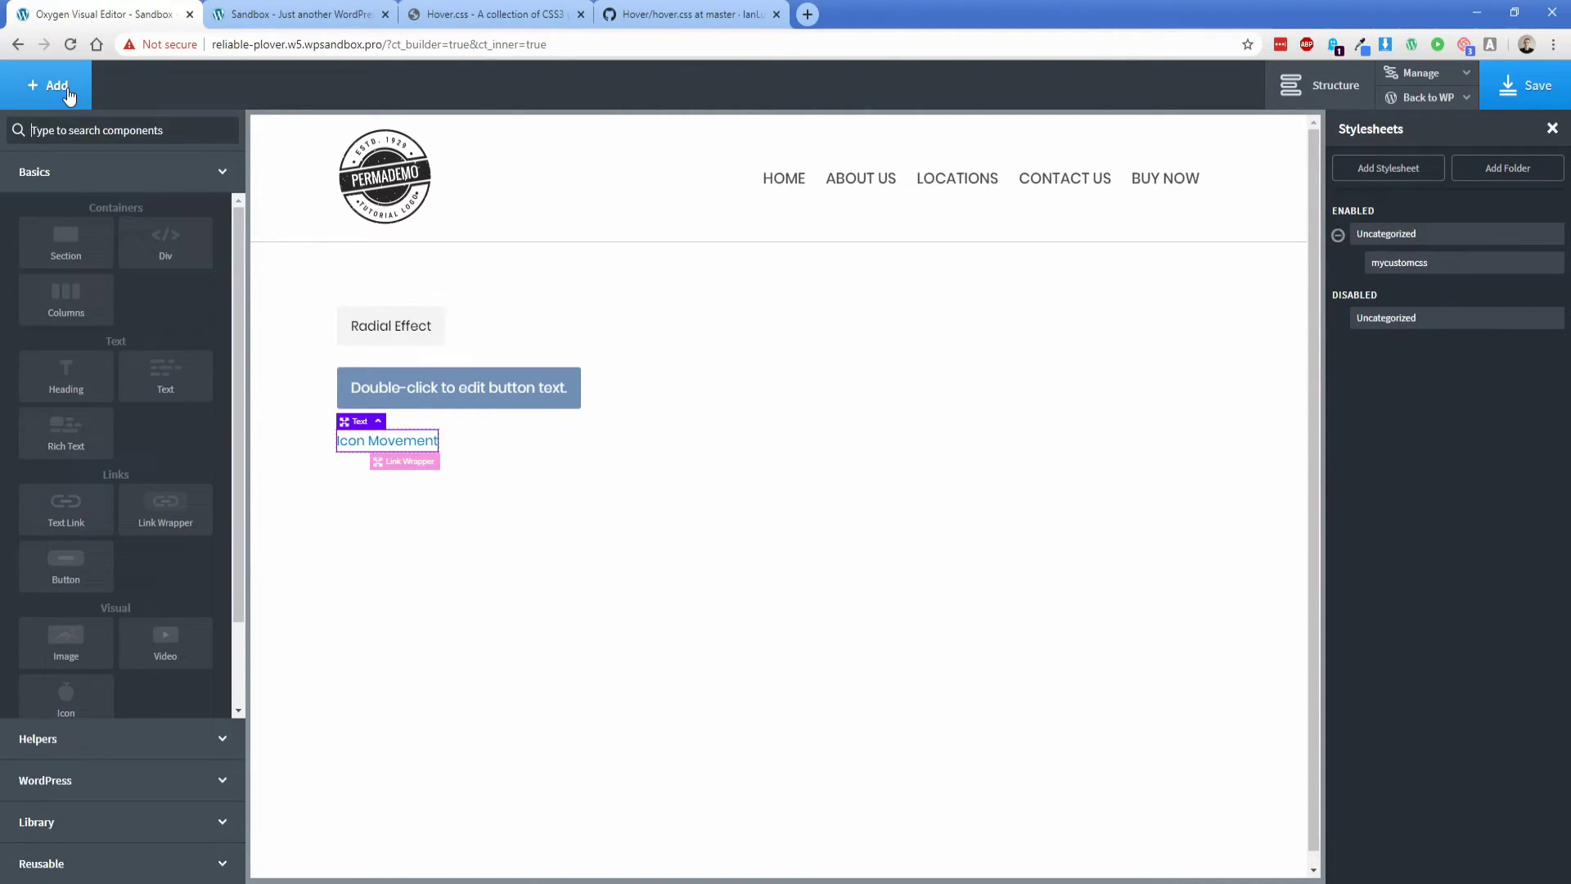
text(ic)
key(Return)
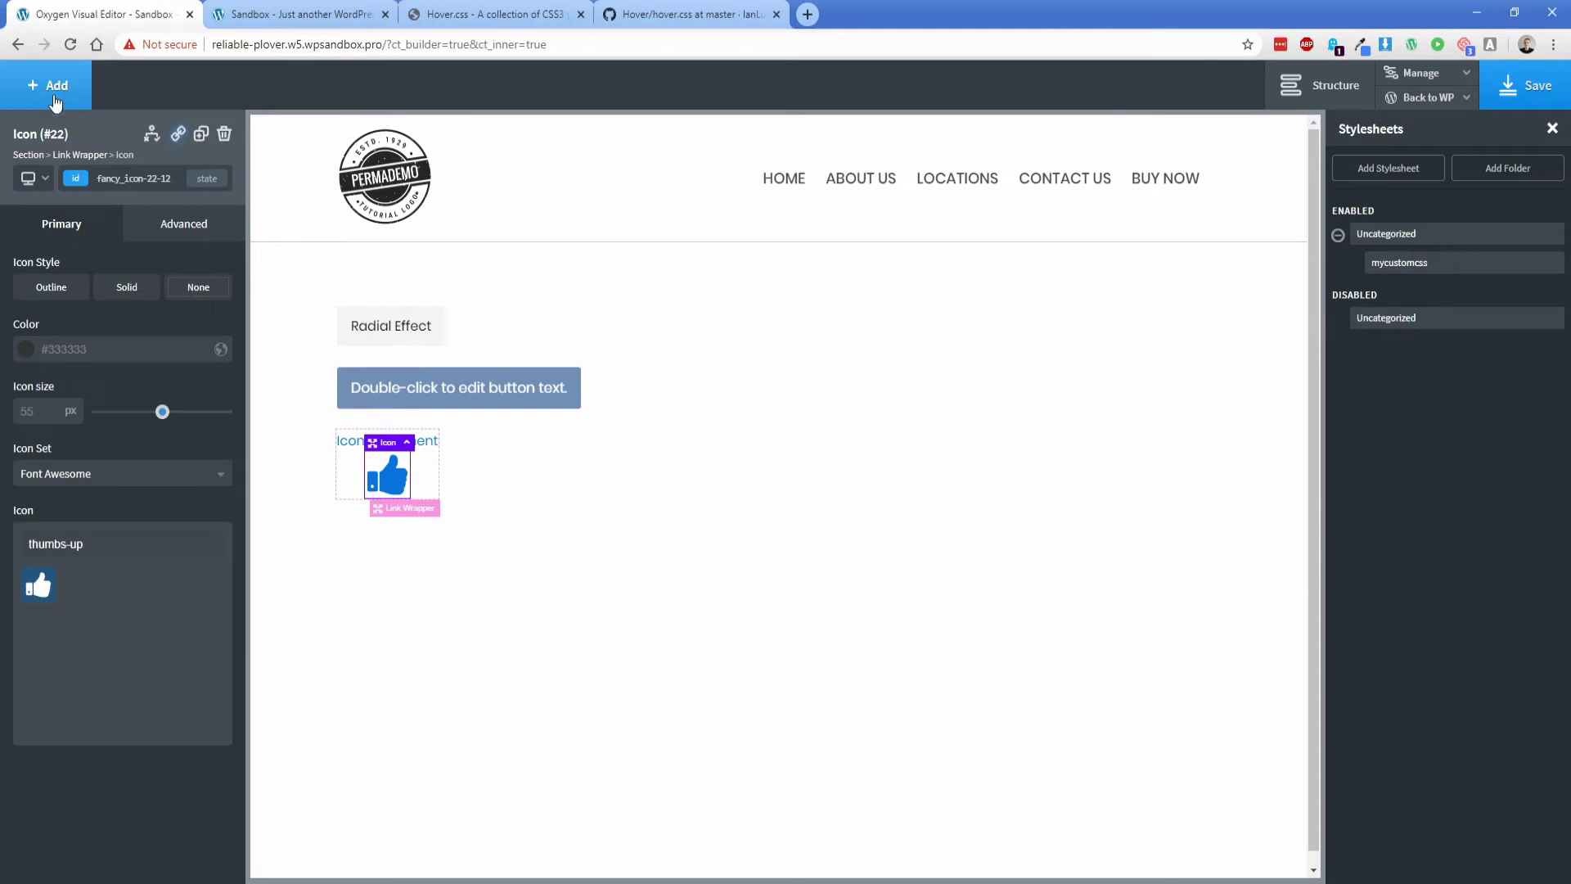
triple_click(114, 555)
text(arro)
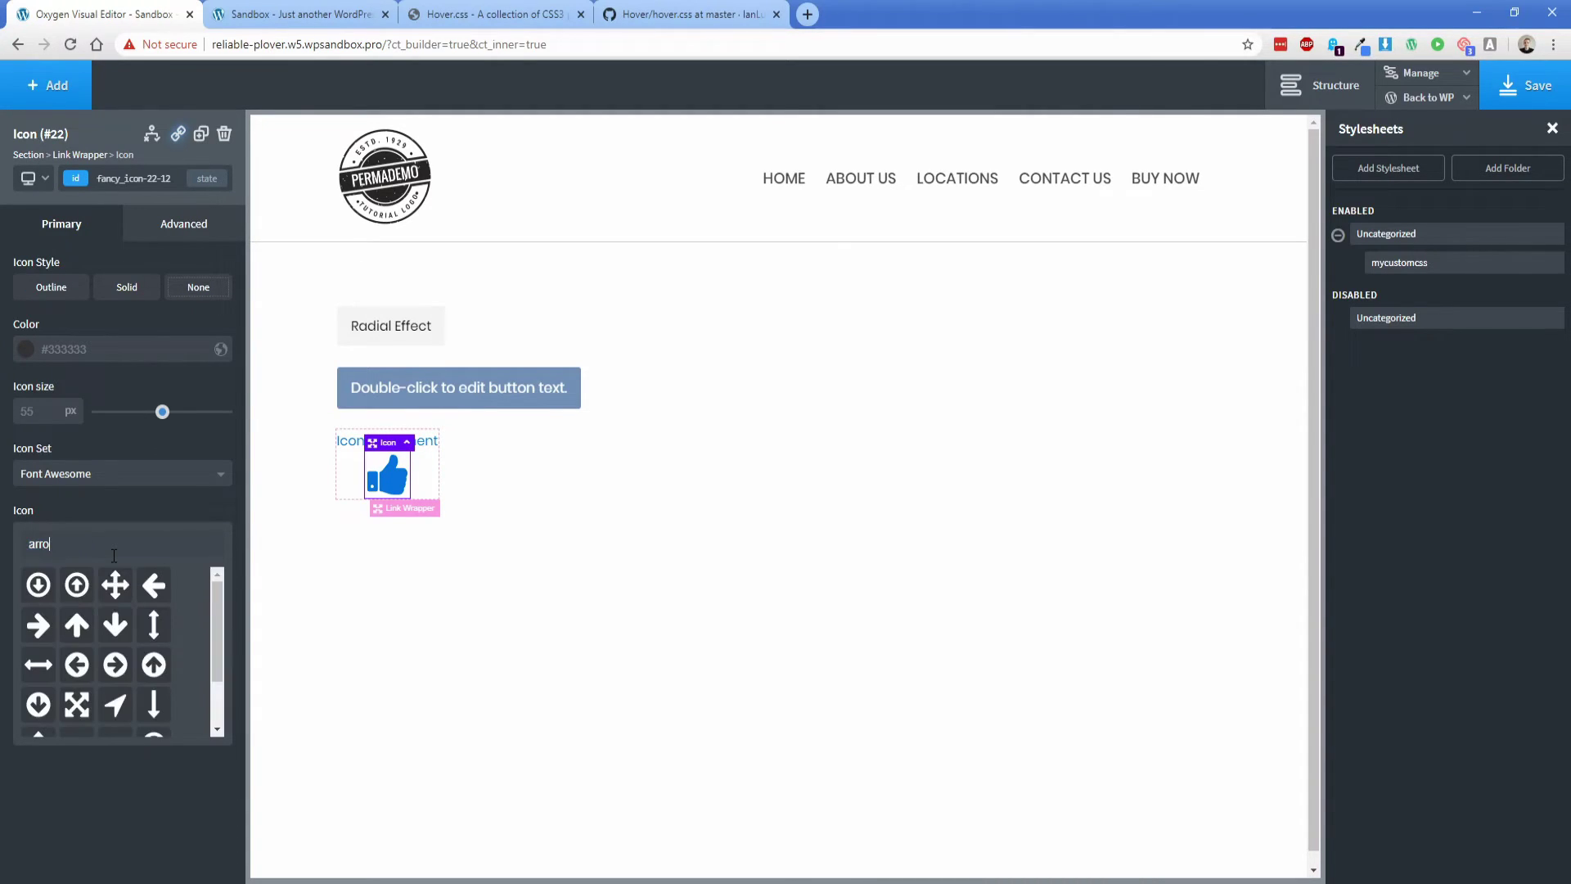
click(46, 625)
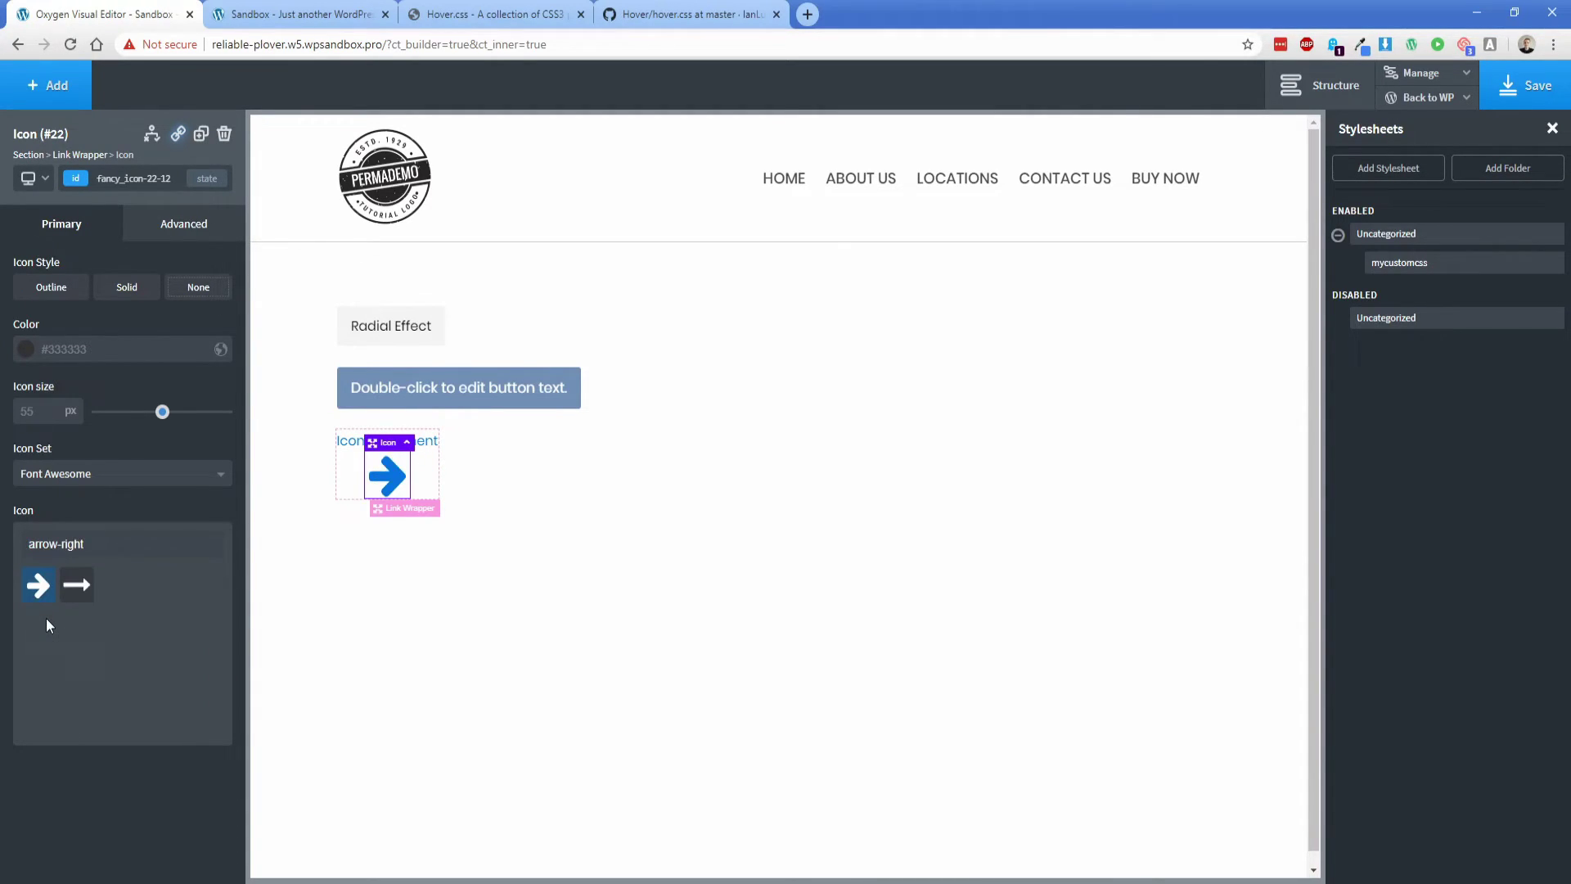
Shrink the arrow icon to 30 px and colour it white (#ffffff).
drag(155, 426, 127, 425)
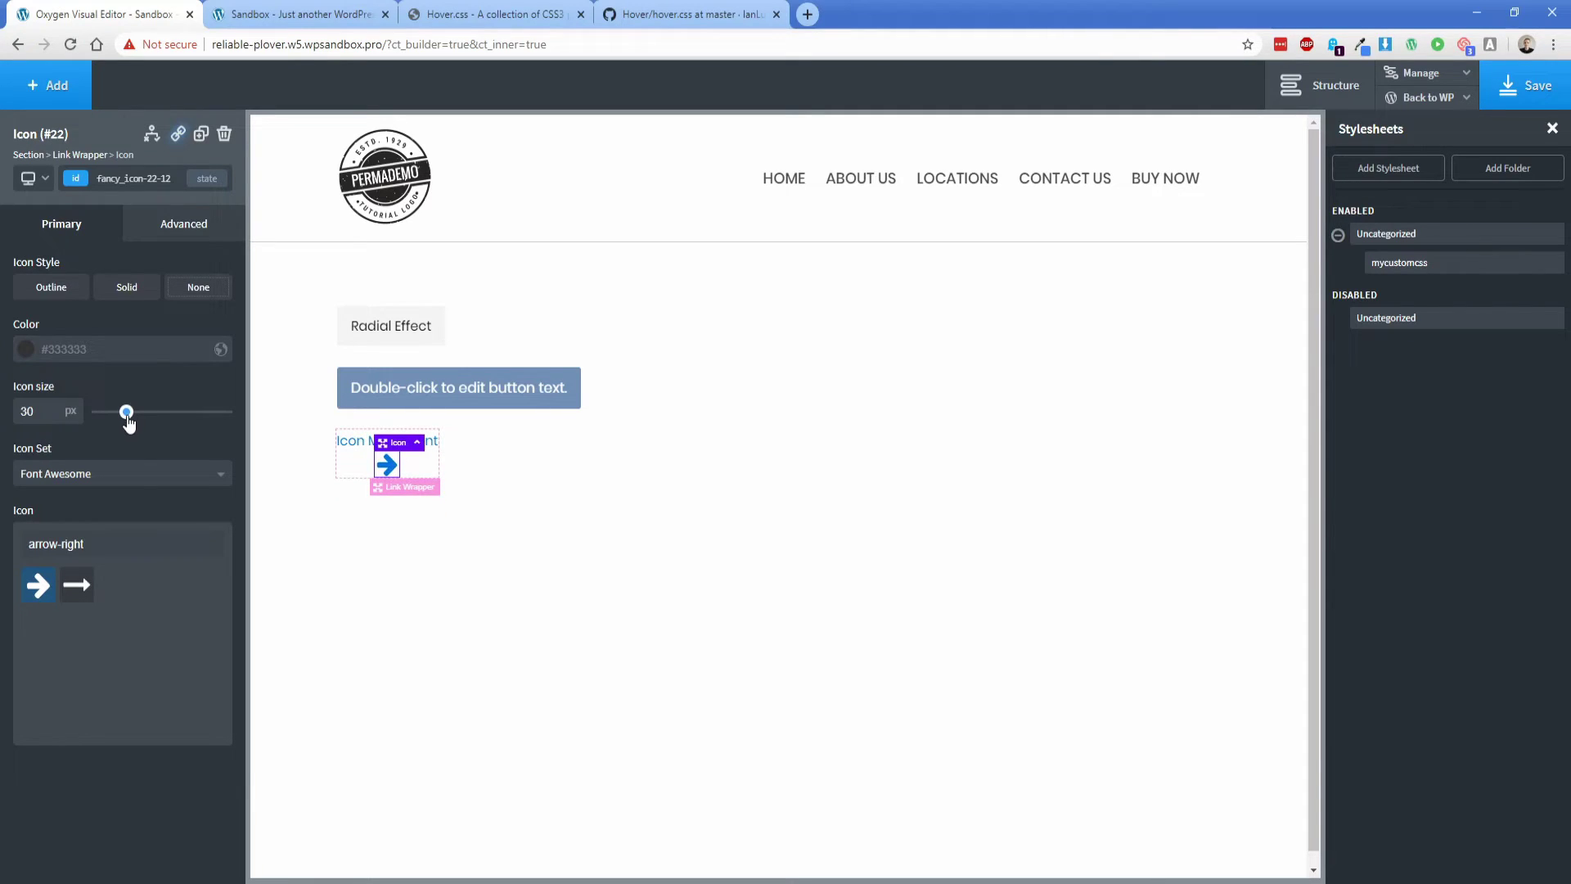
click(28, 352)
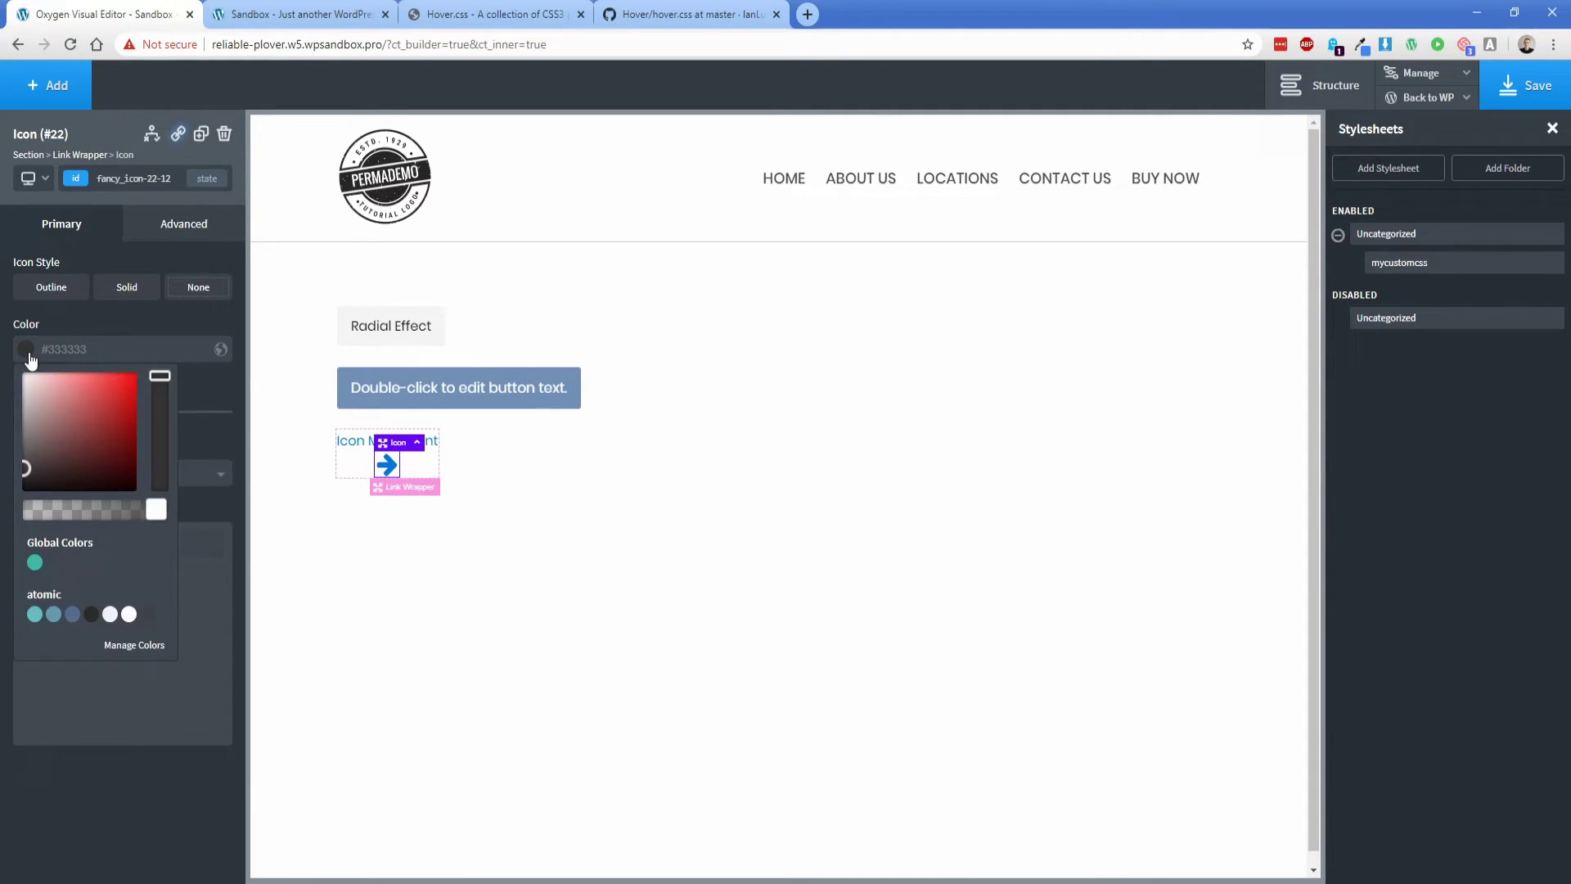
drag(25, 378, 13, 370)
click(350, 443)
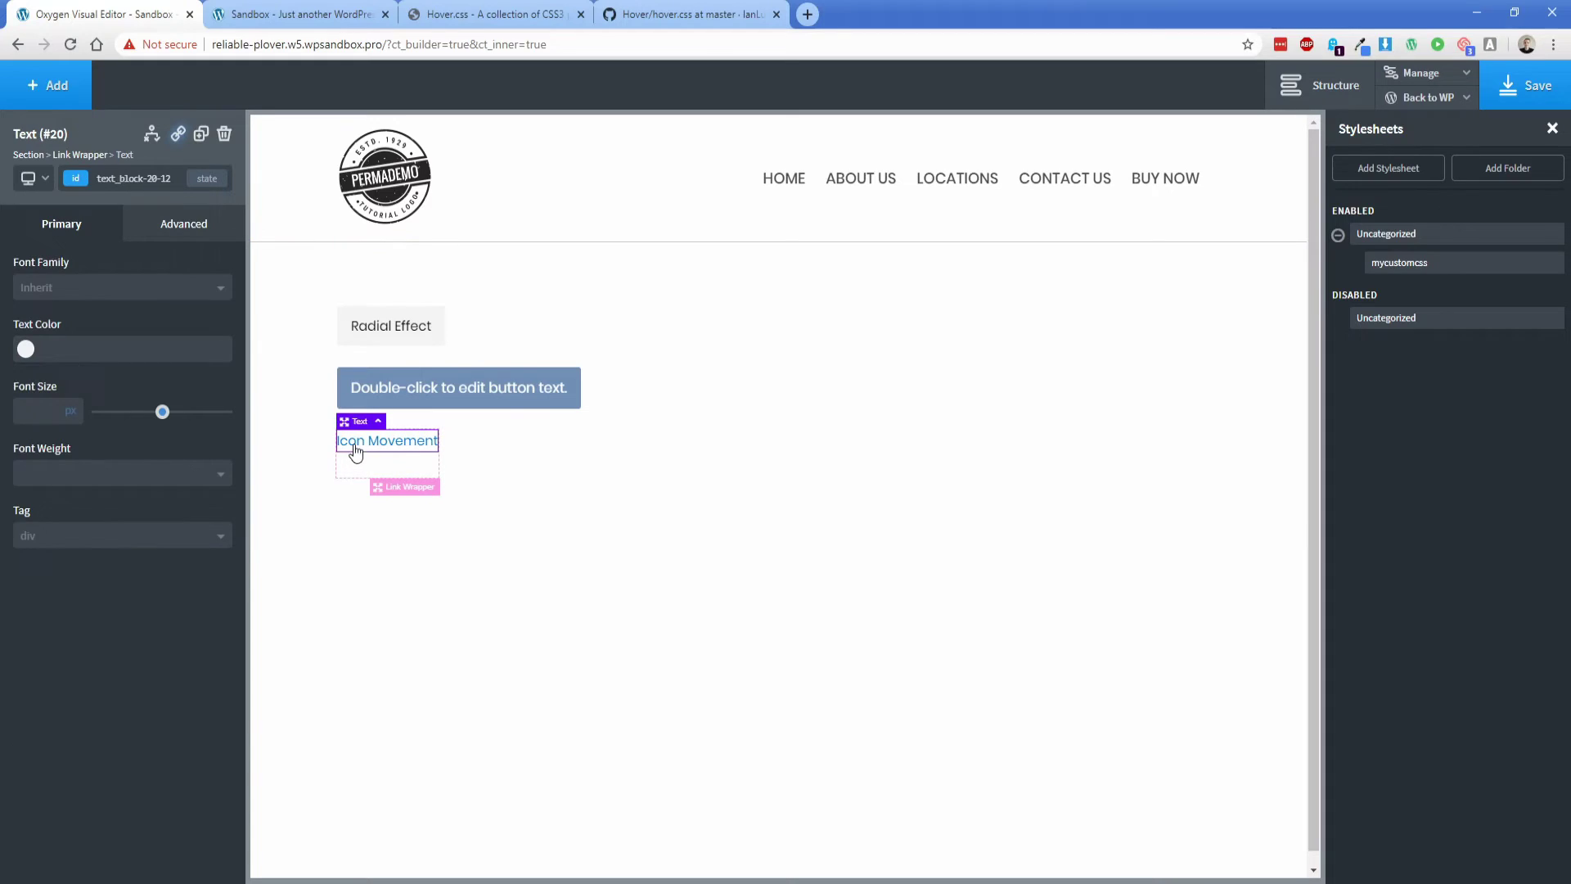
Make the Icon Movement text white and give the Link Wrapper the Hover blue background.
click(25, 349)
drag(44, 420, 23, 374)
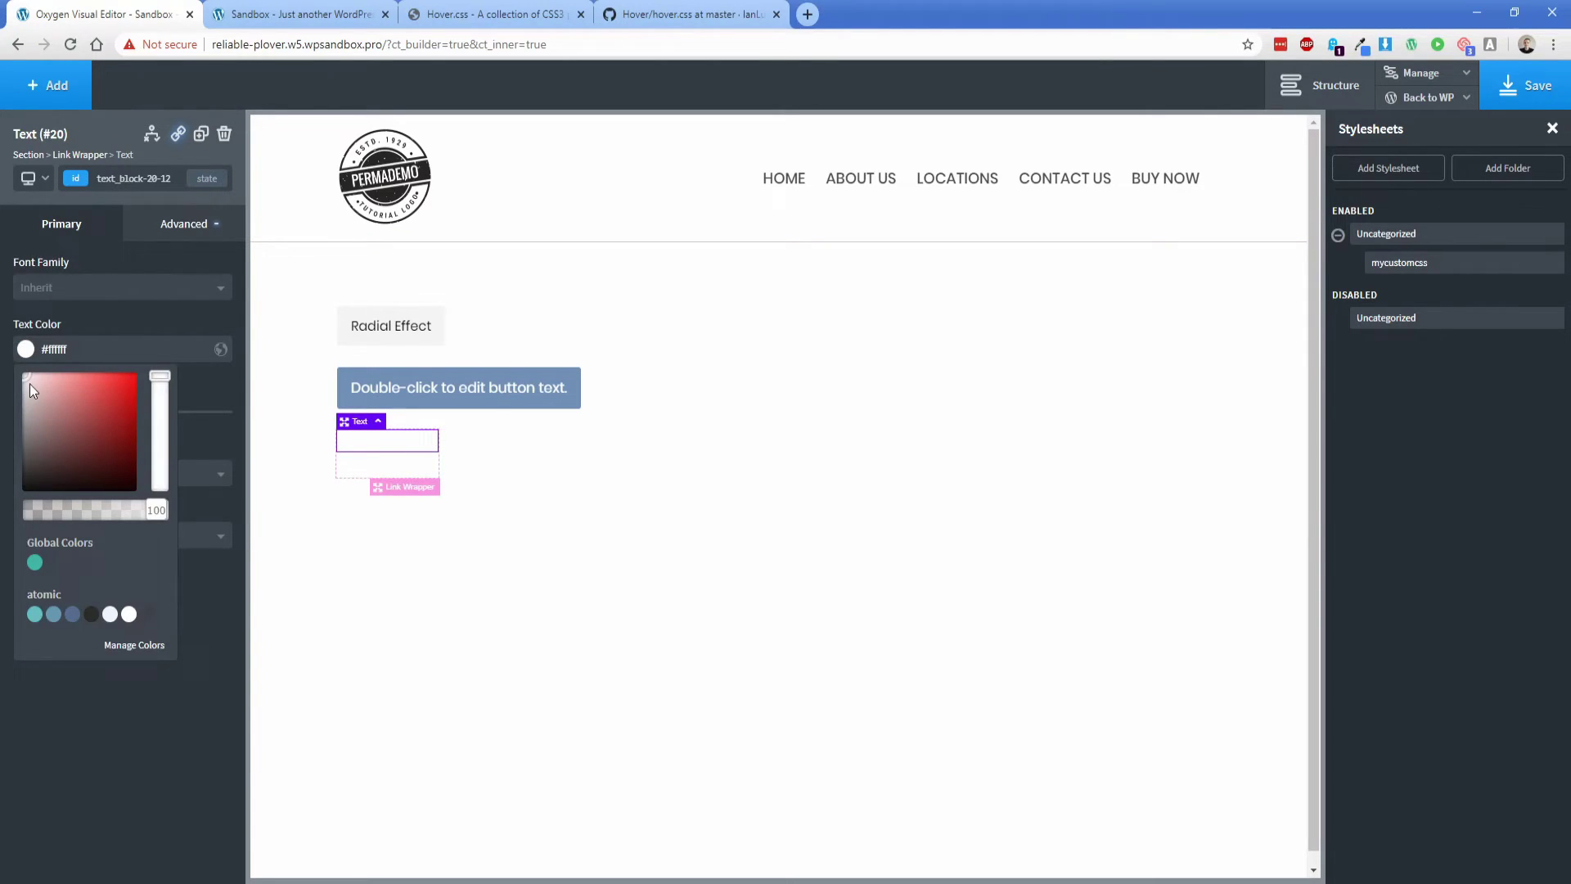
click(1317, 86)
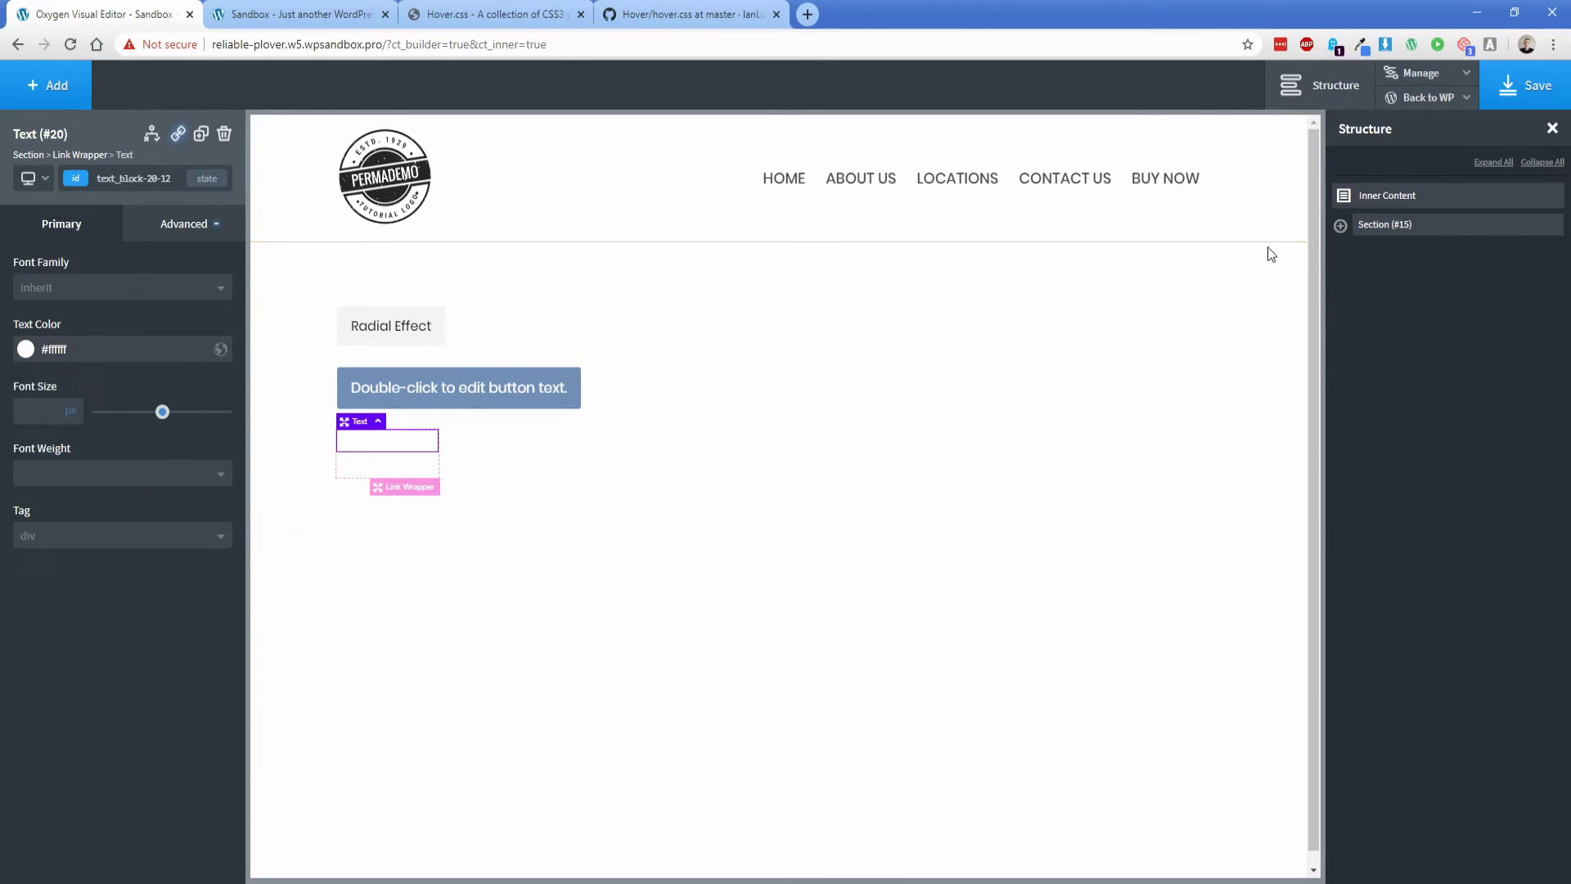
click(1340, 227)
click(1391, 301)
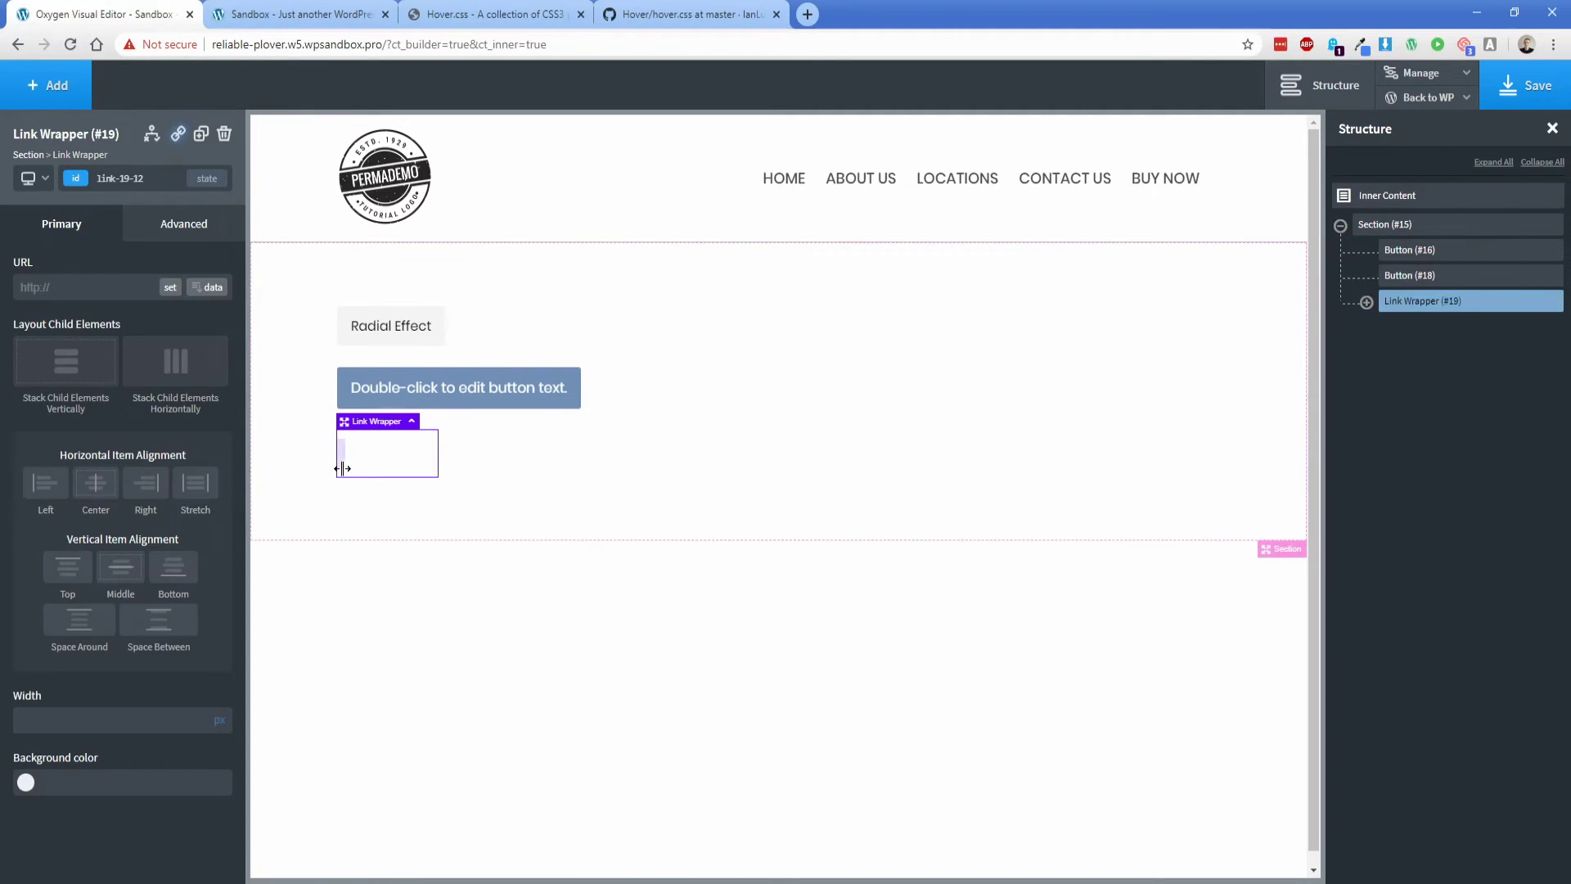
click(25, 783)
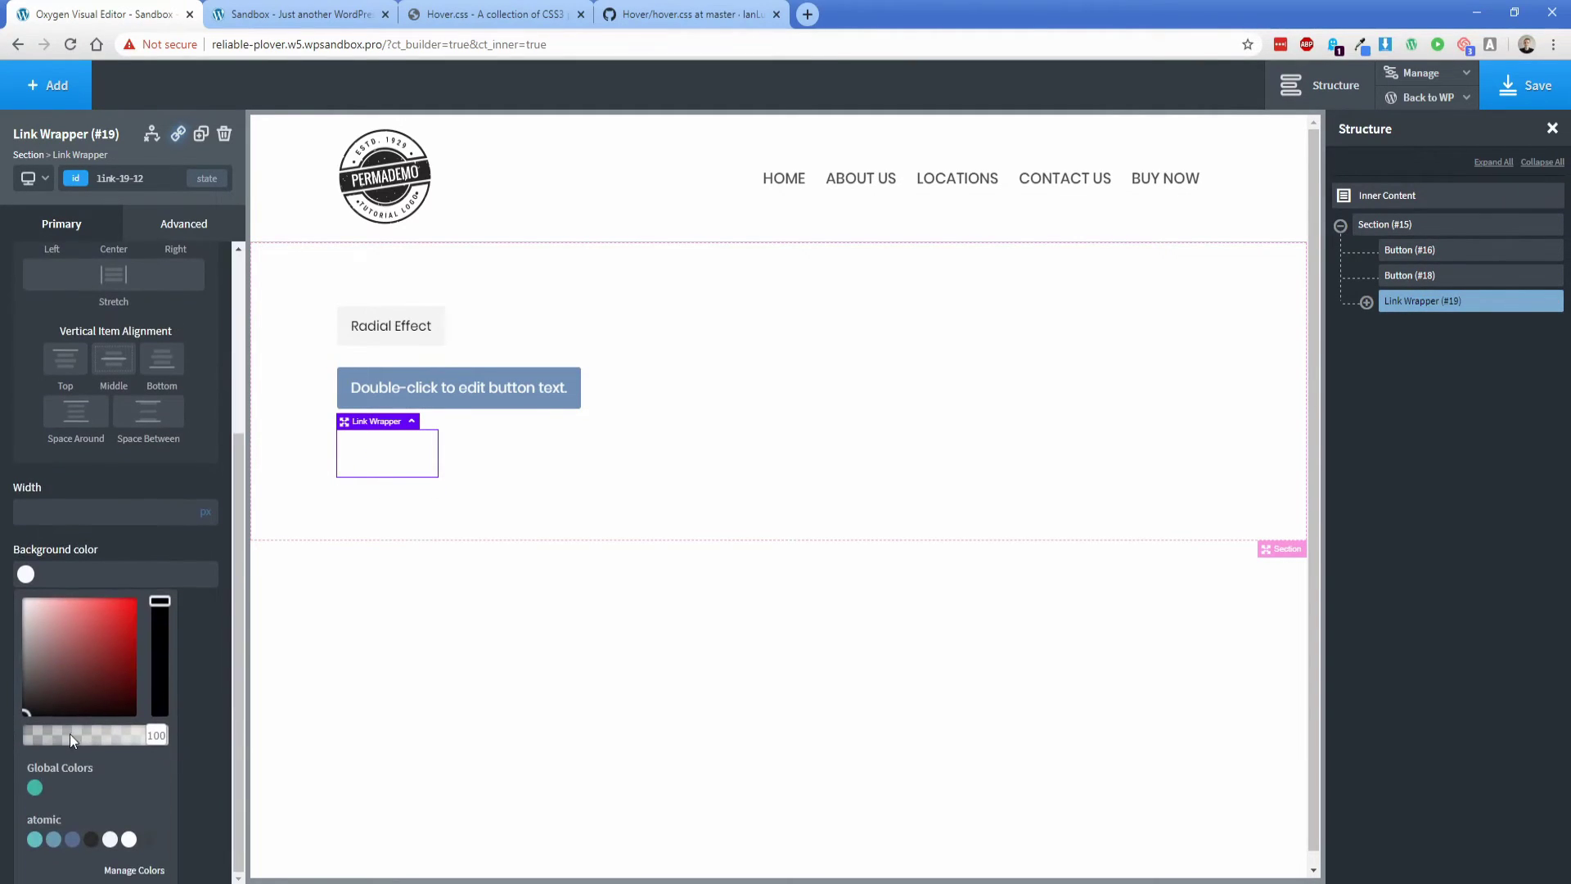
click(35, 788)
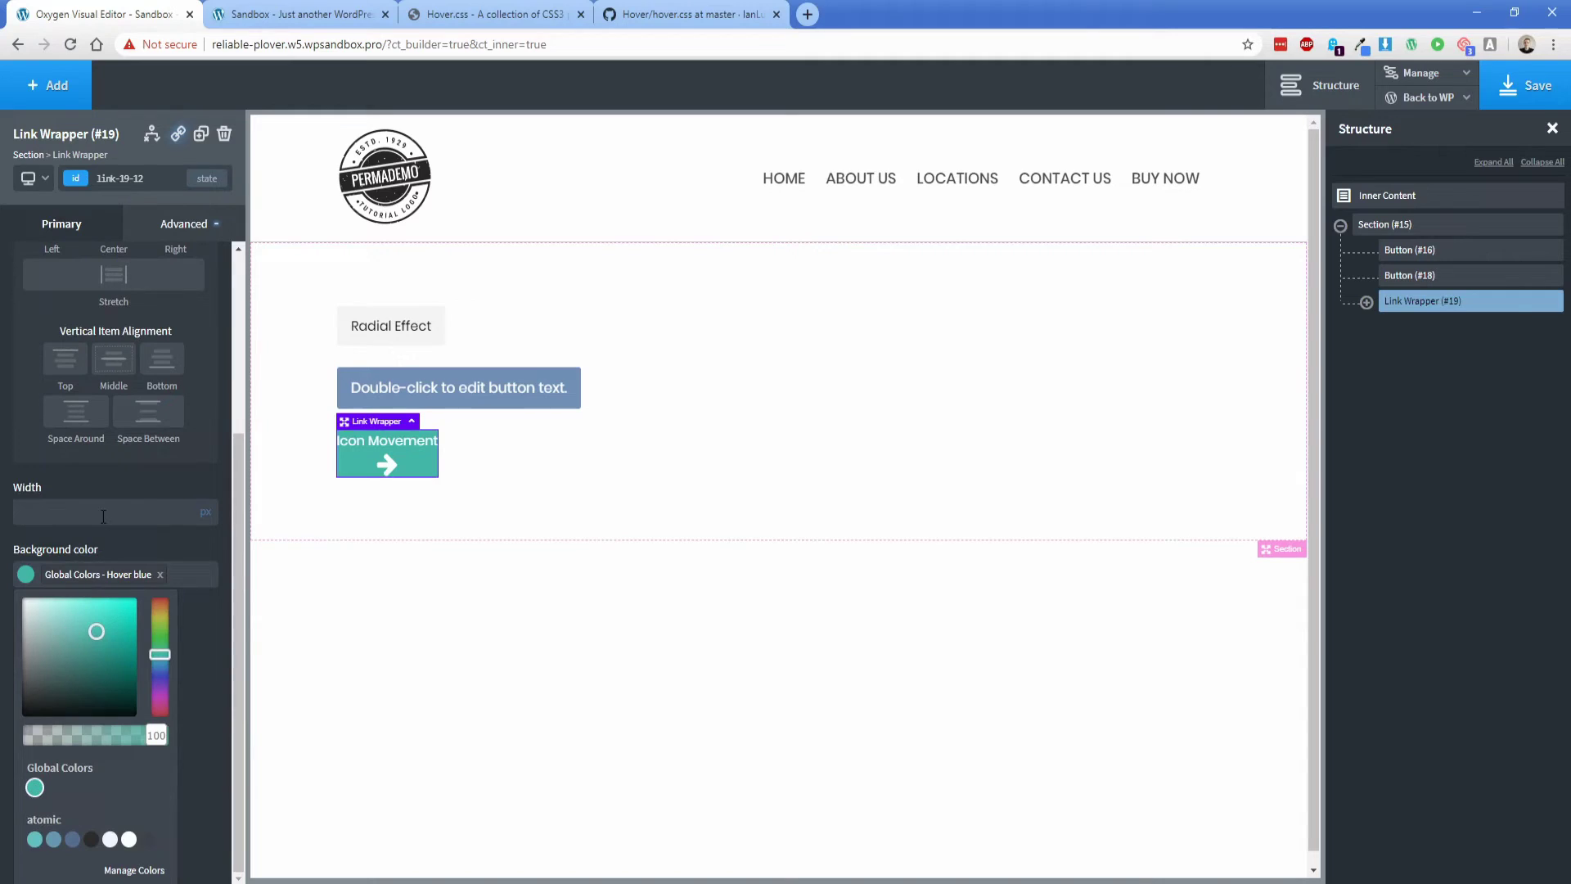
Stack the Link Wrapper horizontally with 8 px top/bottom and 25 px side padding.
scroll(100, 465, up, 2)
click(162, 283)
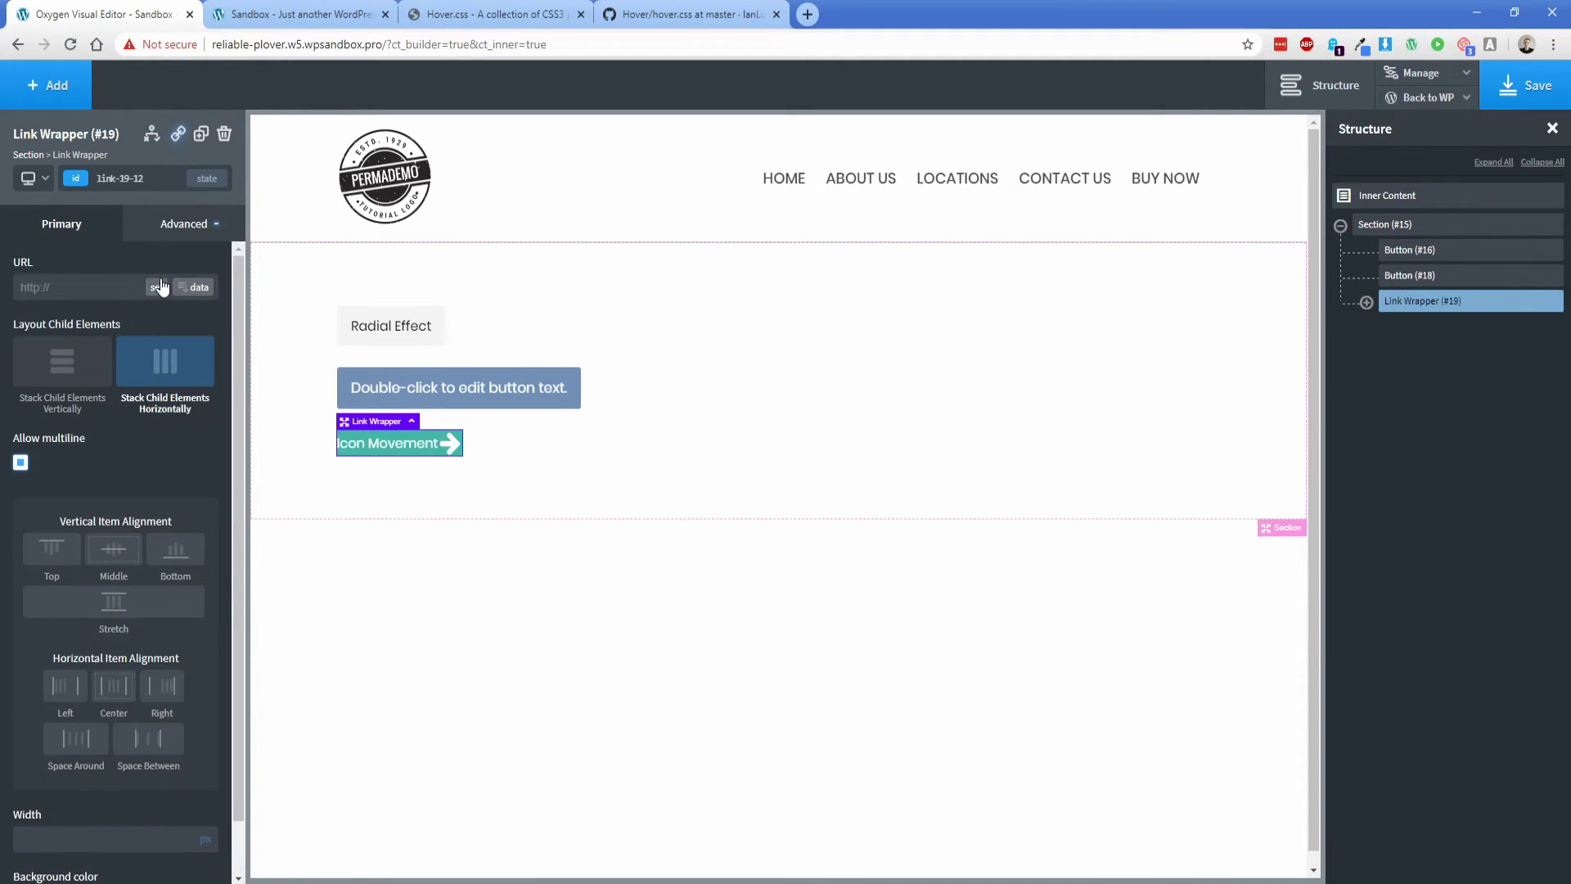
click(172, 234)
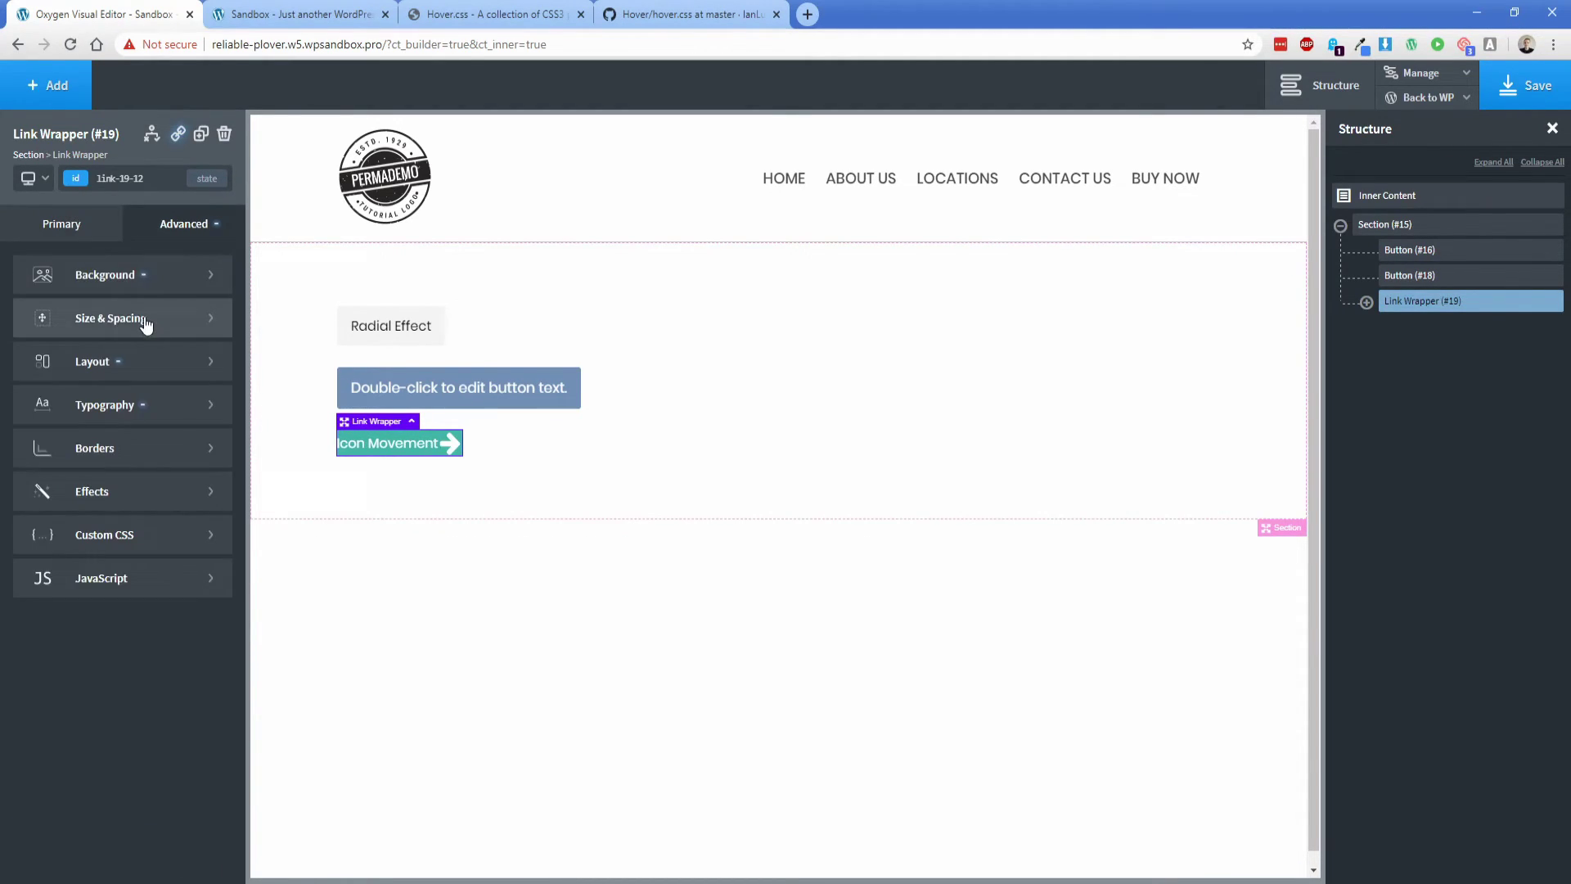
click(147, 319)
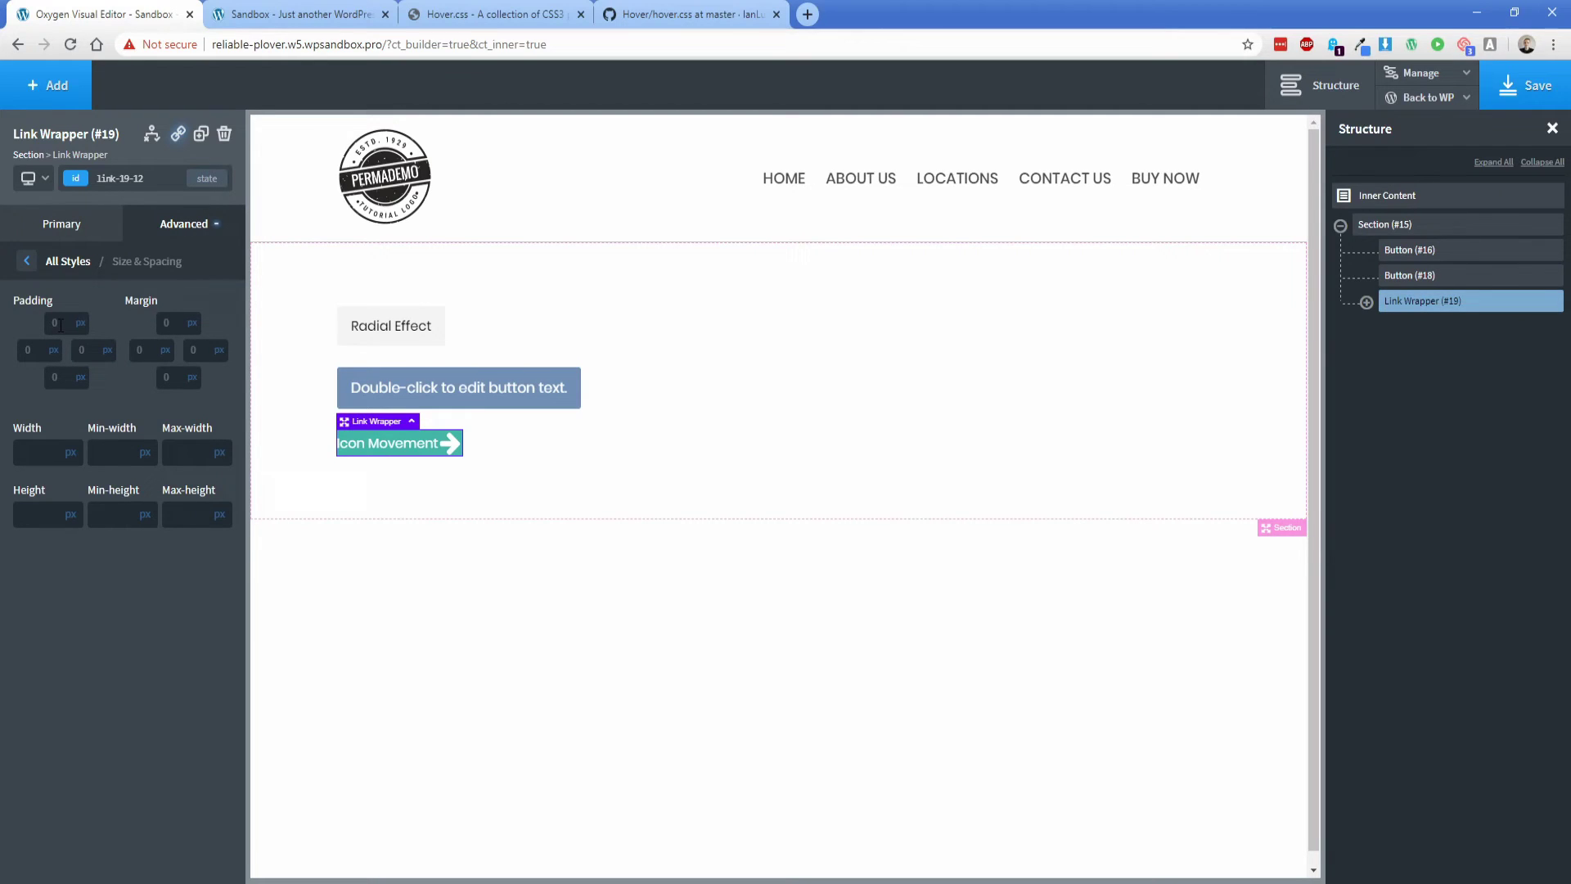
click(61, 323)
text(8)
click(55, 376)
text(8)
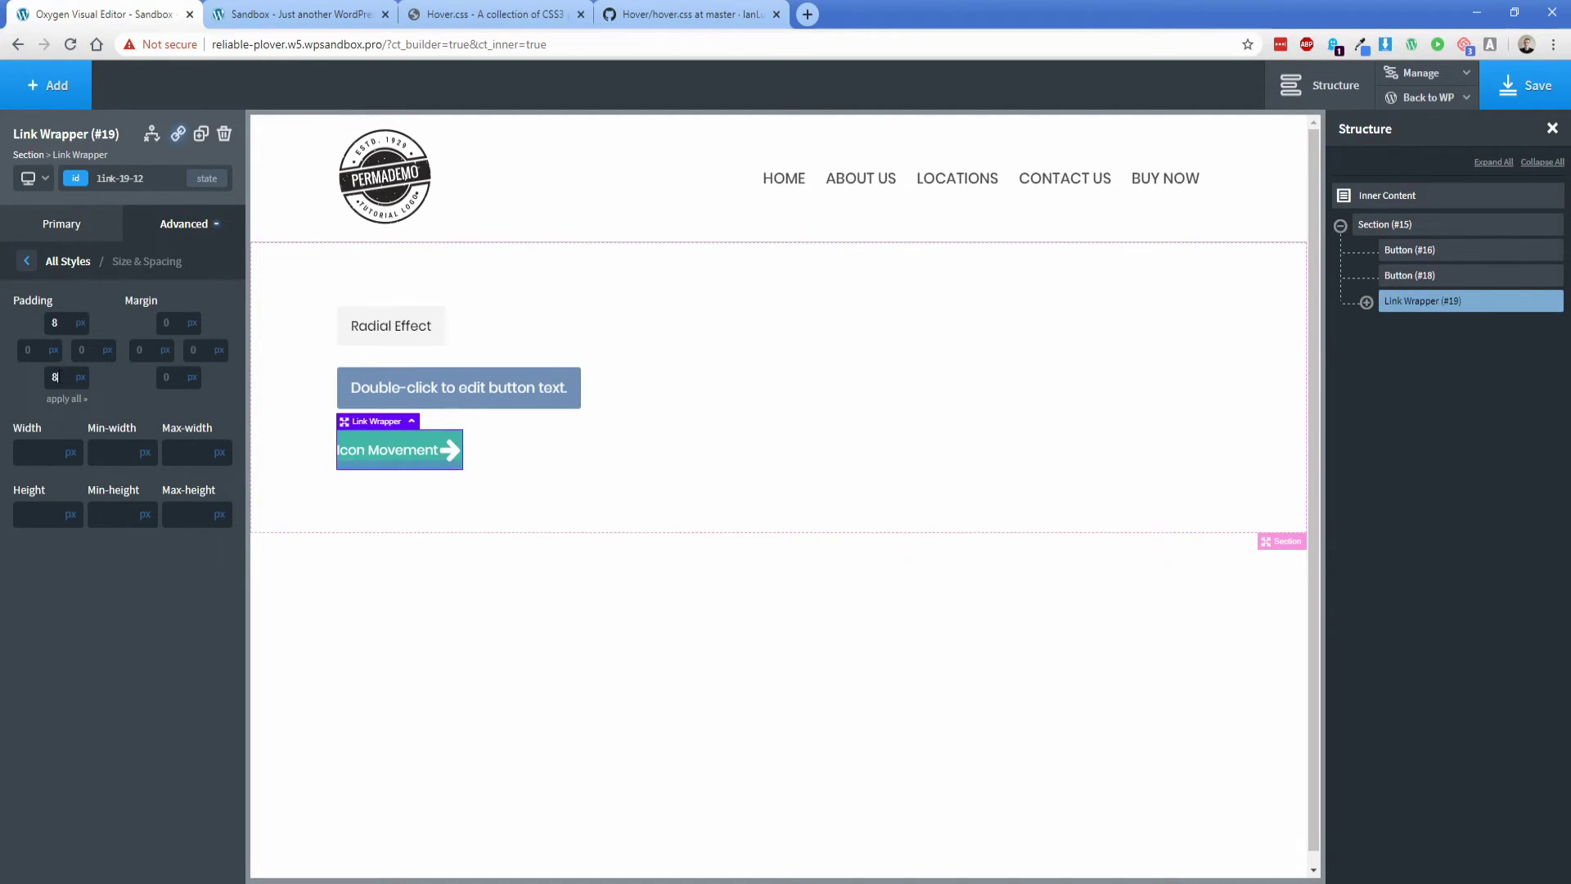
click(30, 350)
text(24)
click(84, 350)
text(25)
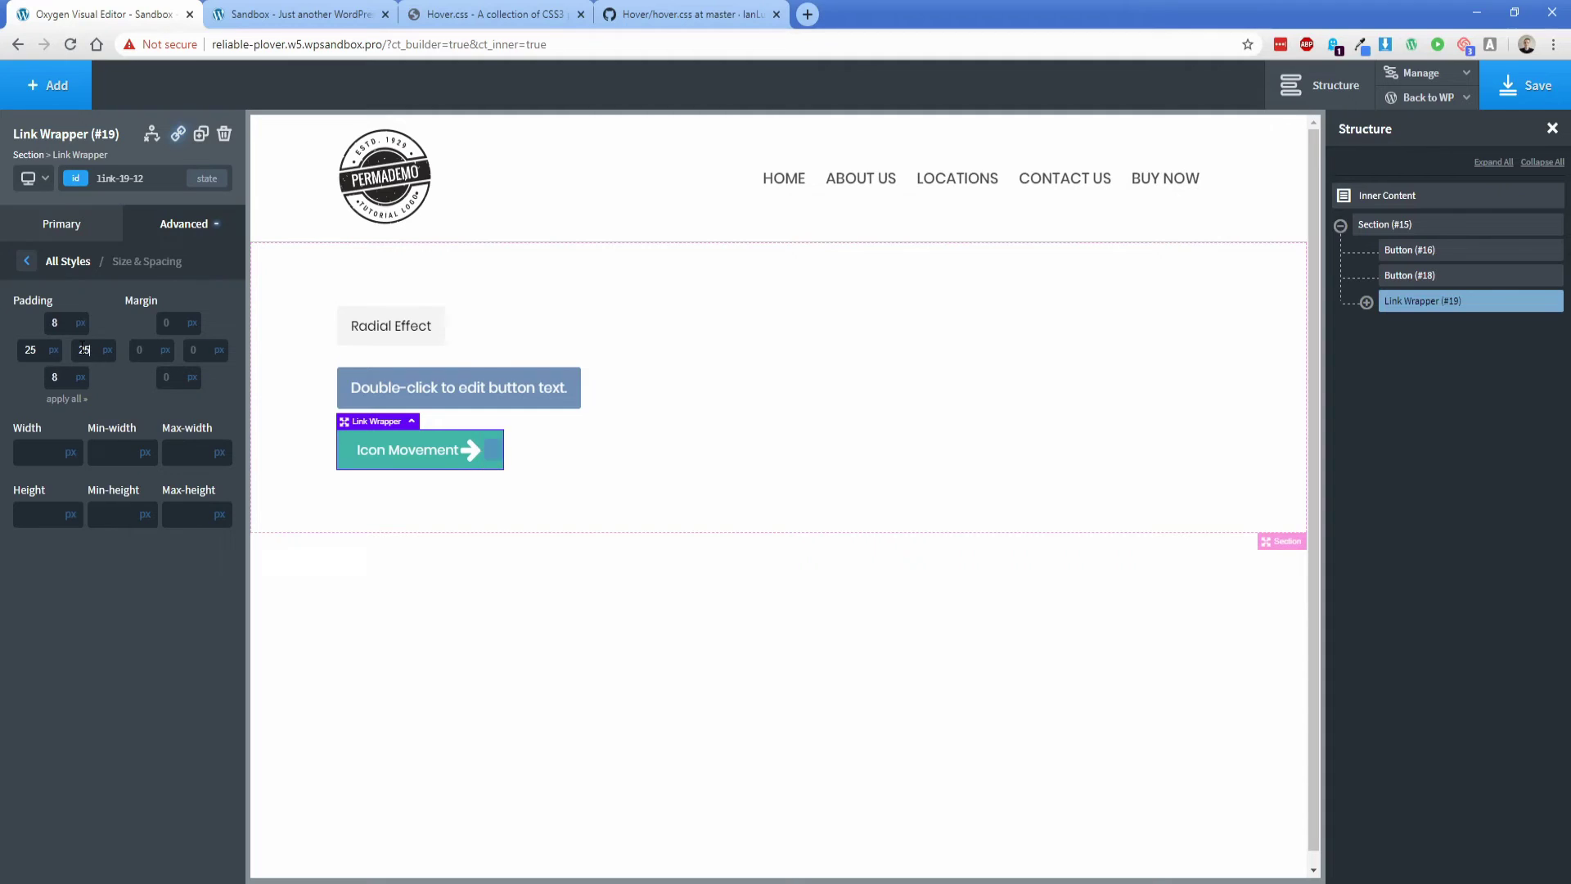
Give the Icon Movement text a 15 px right margin.
click(385, 451)
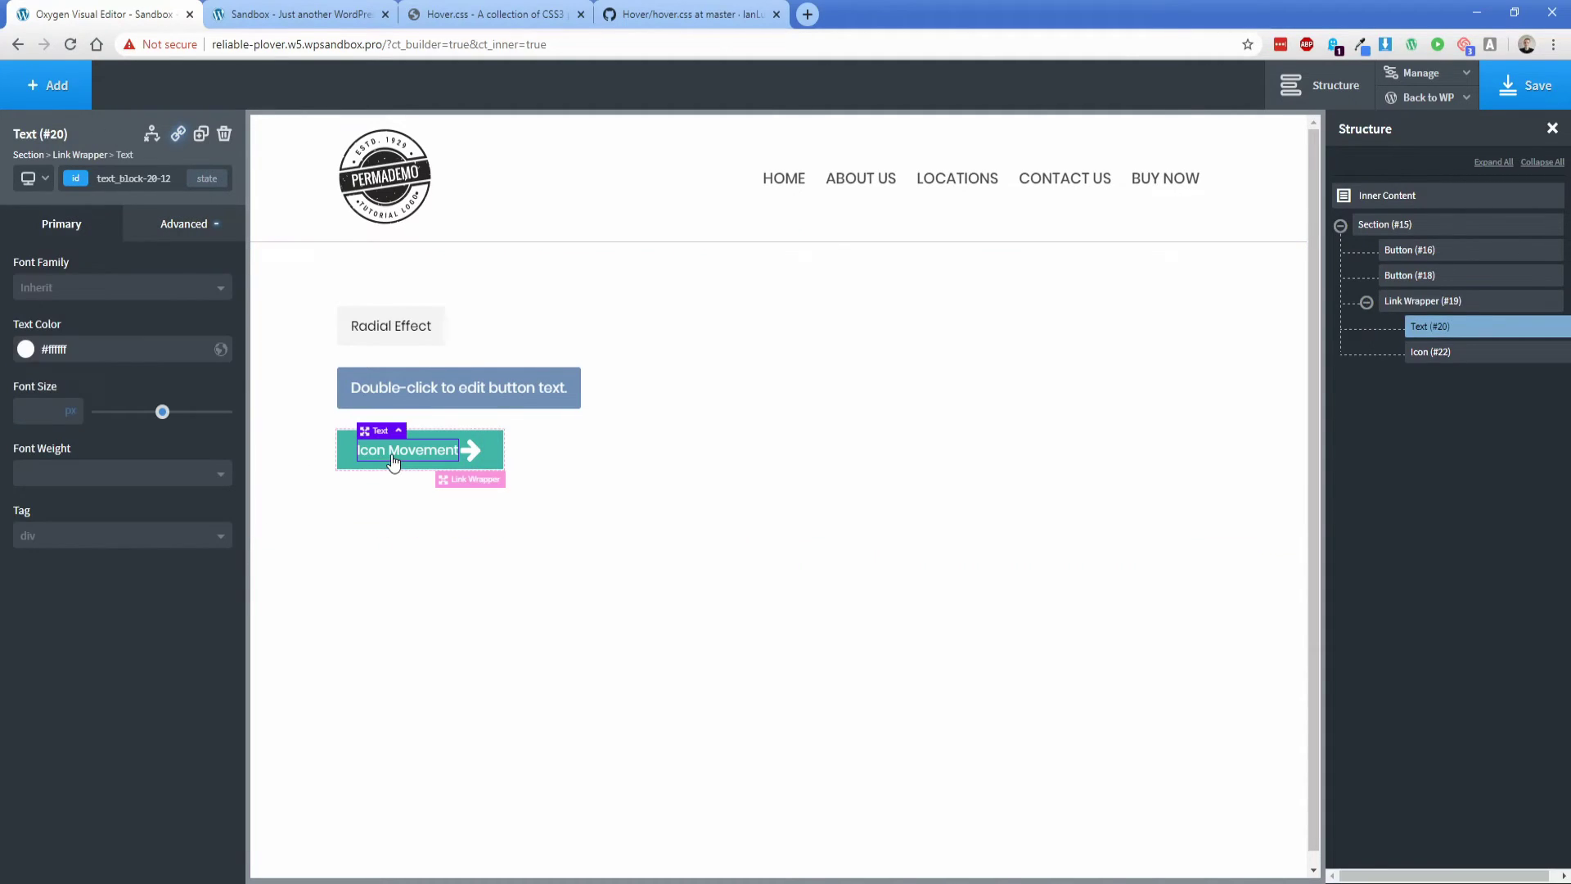
click(158, 235)
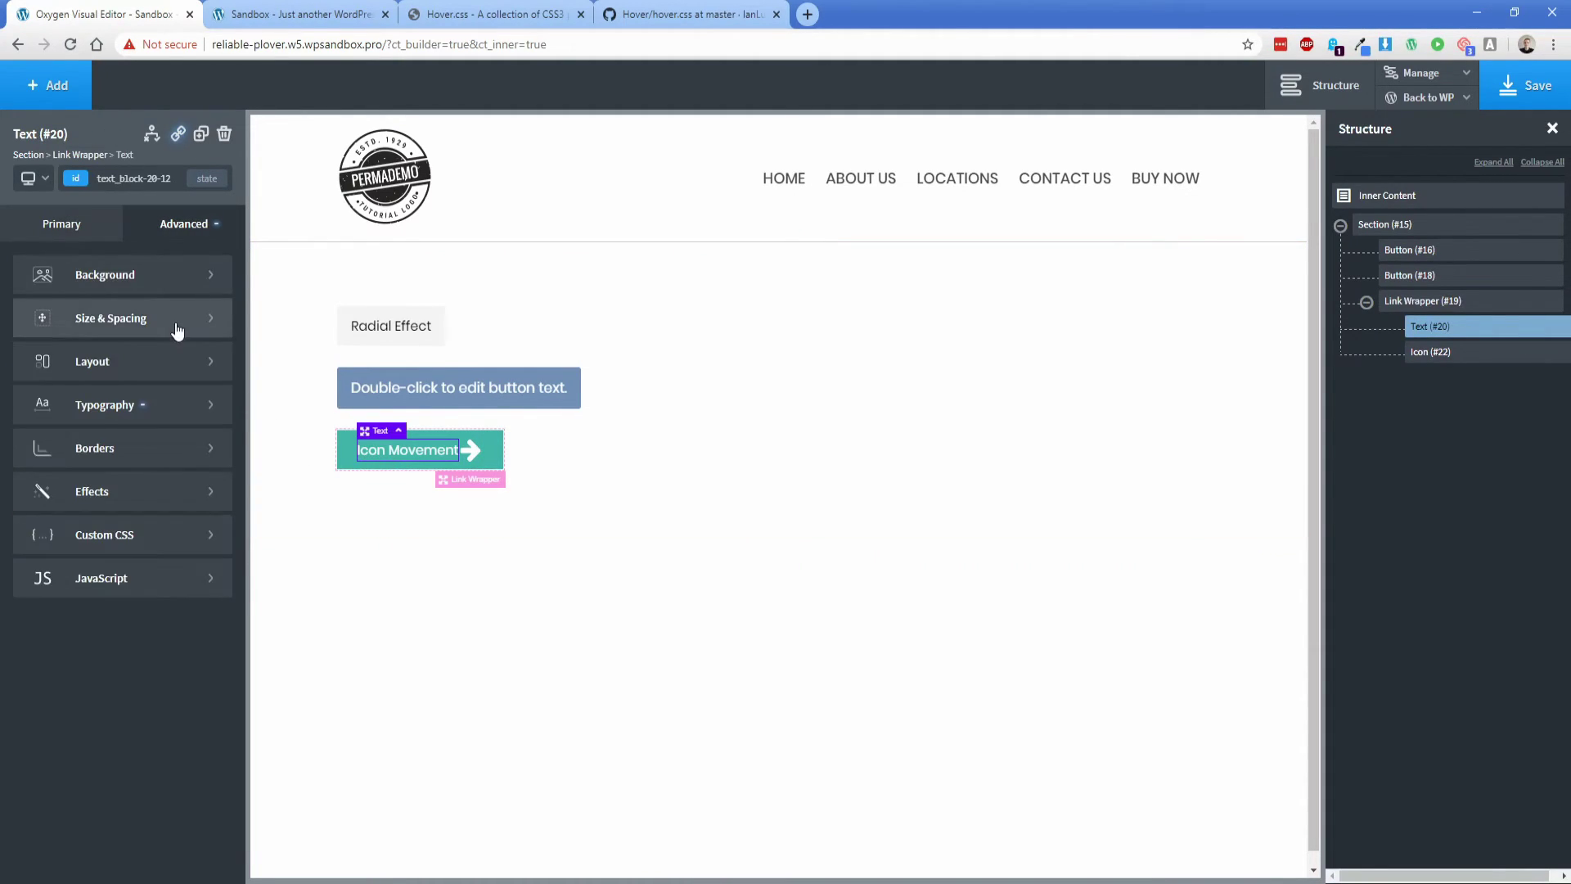
click(82, 316)
click(193, 350)
text(15)
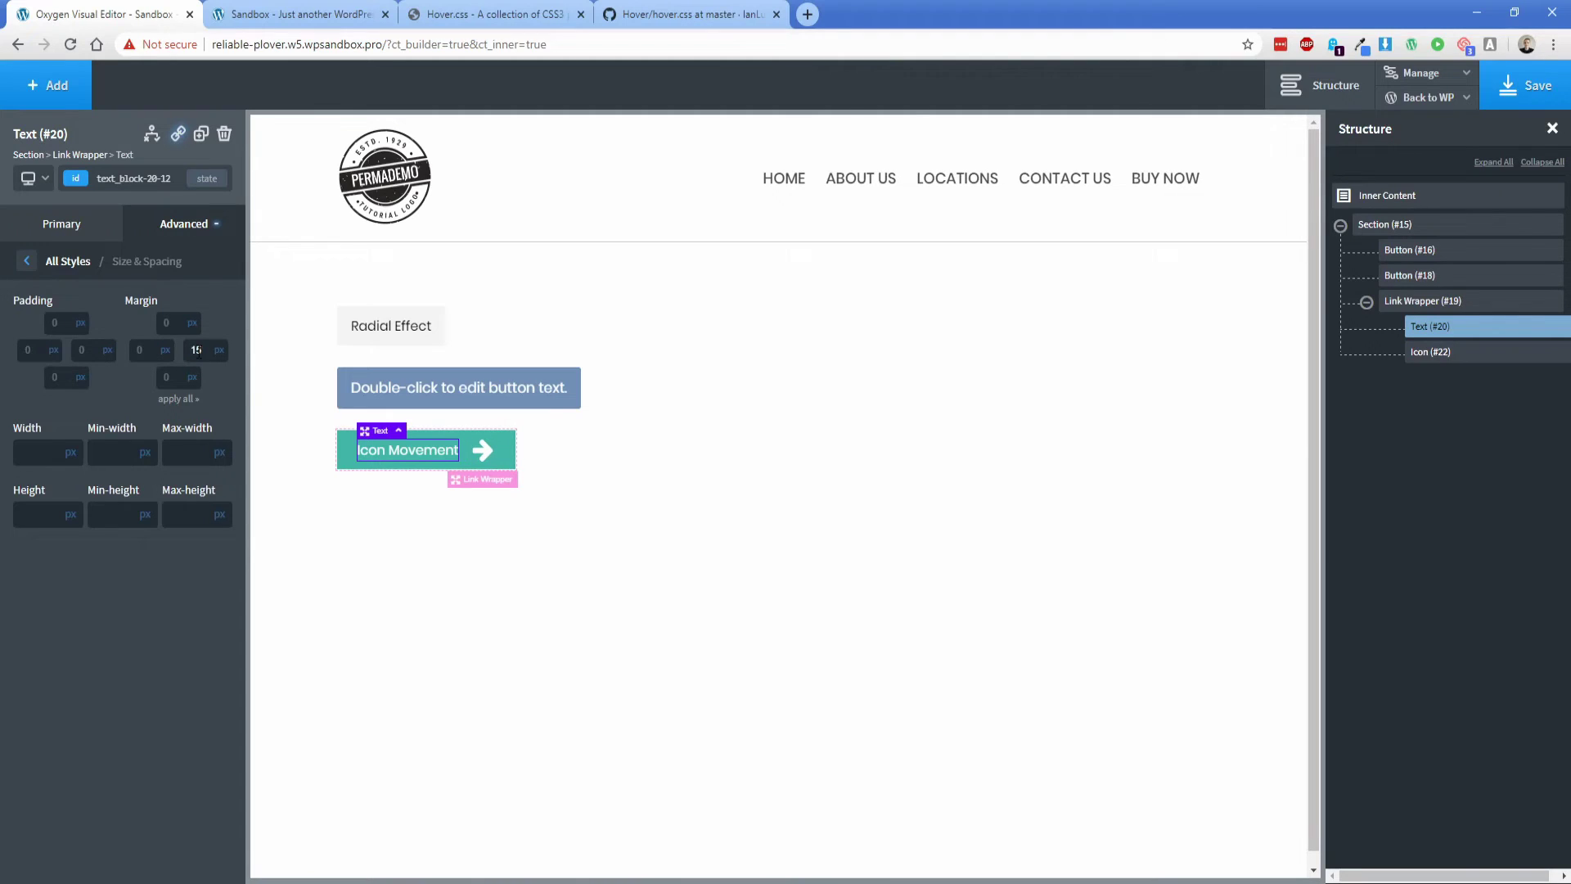
Copy the hvr-icon-forward class name from GitHub and add it as the Link Wrapper's class.
click(684, 14)
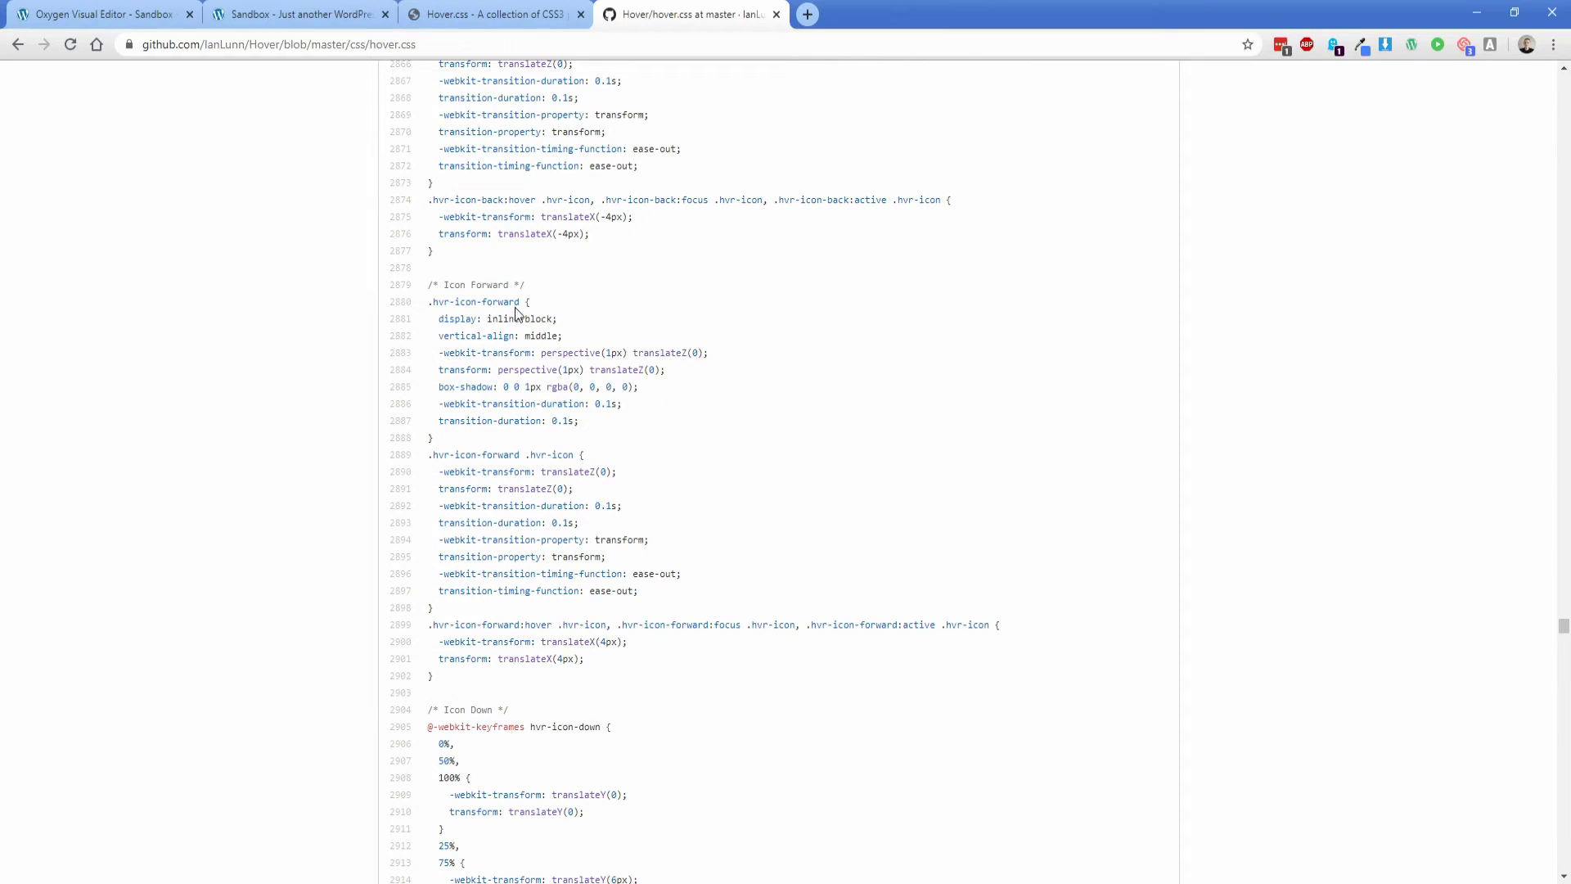
drag(520, 305, 433, 303)
key(ctrl+c)
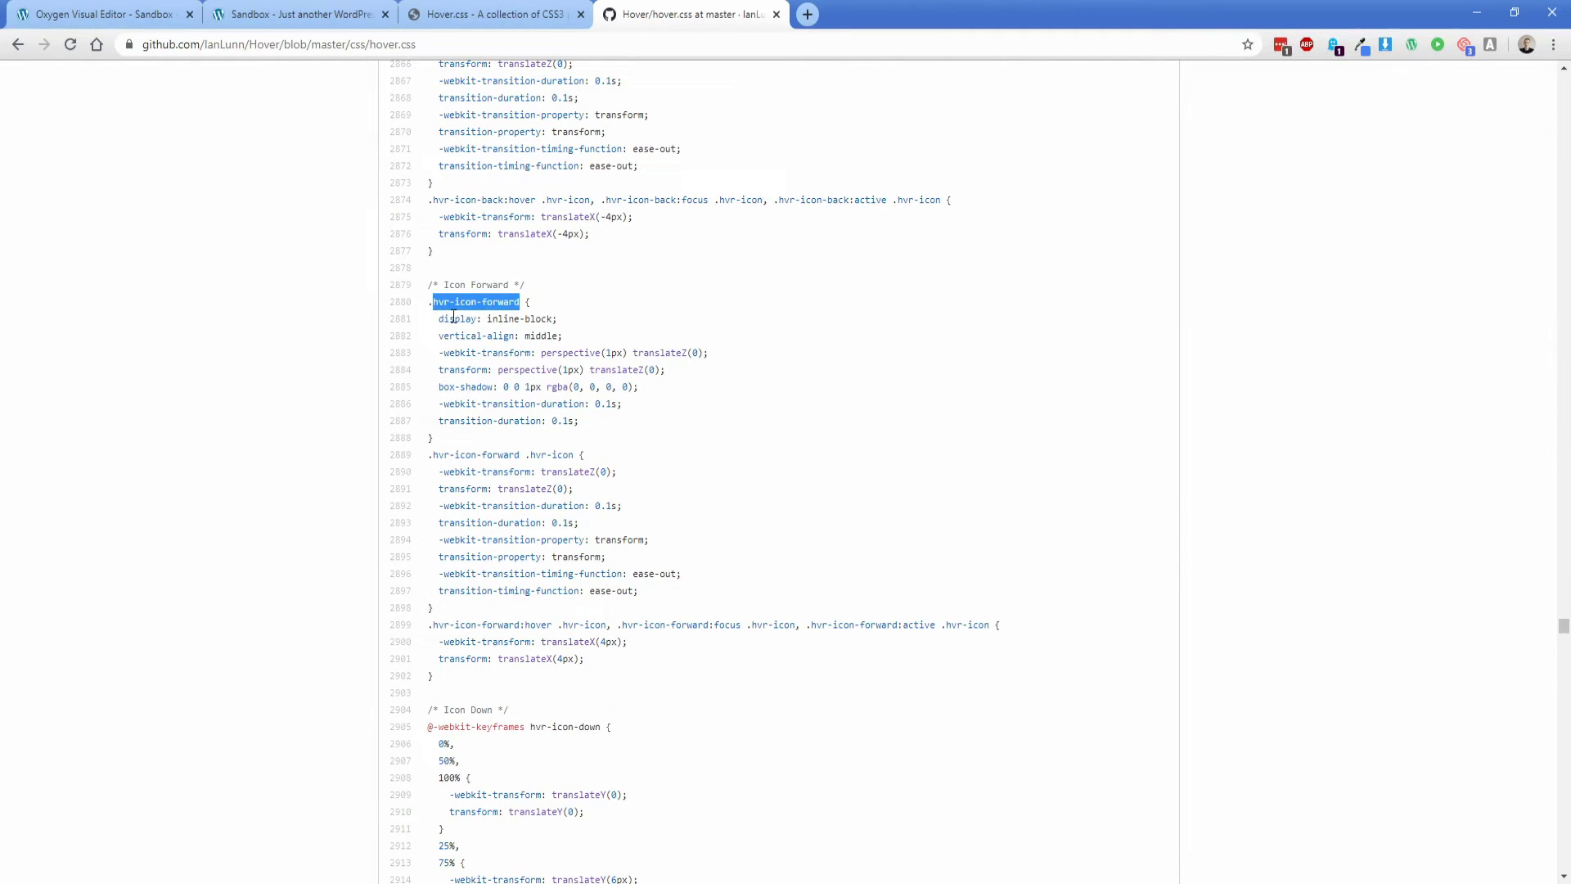
click(151, 14)
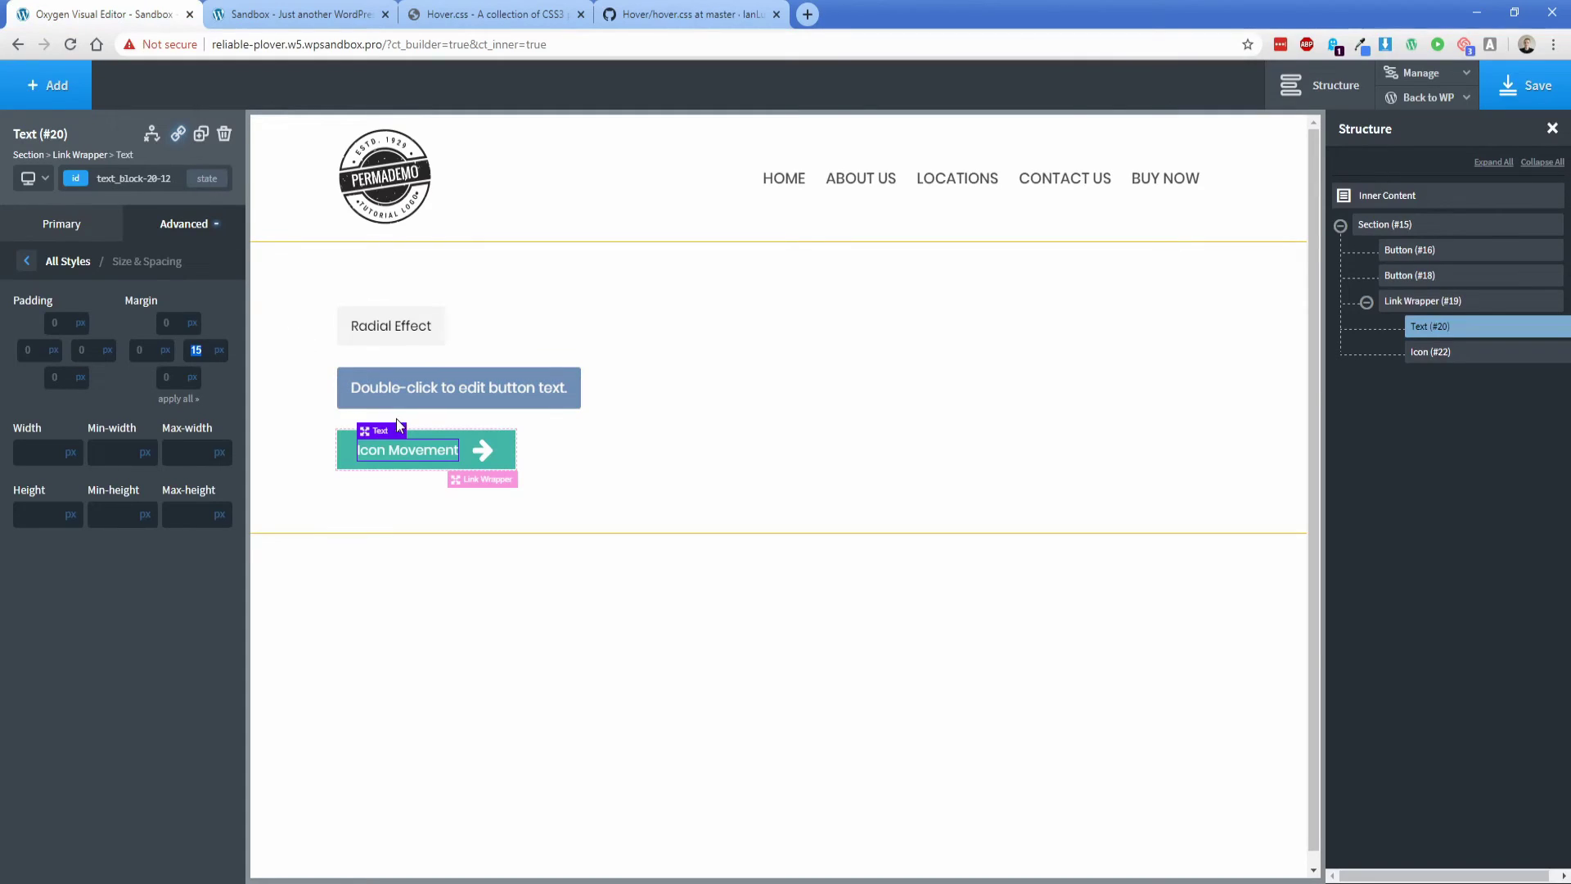
click(1391, 301)
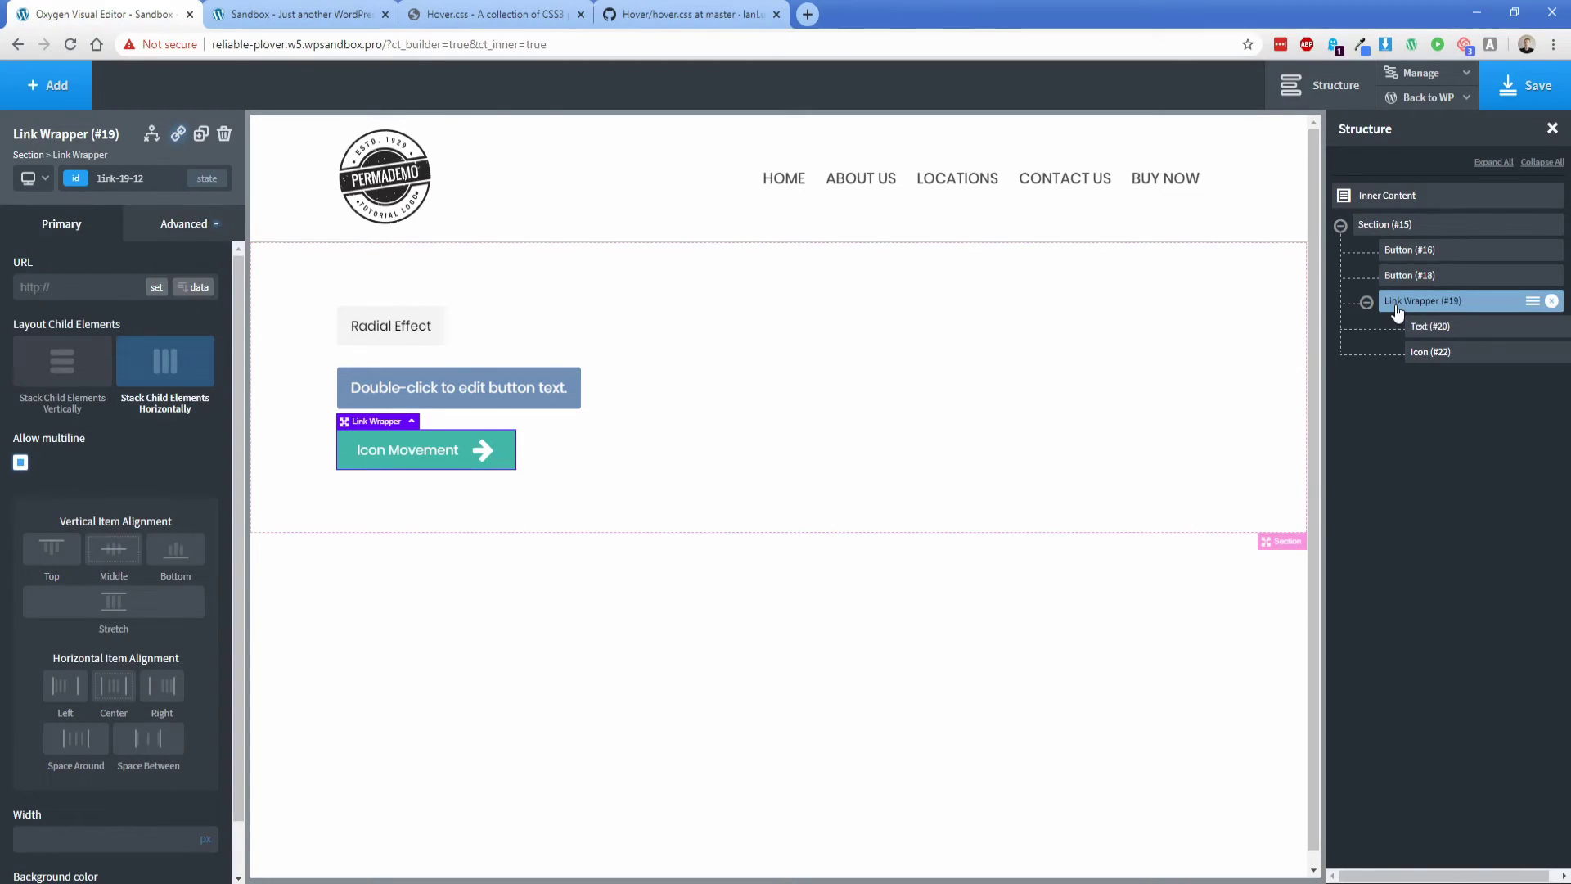
click(78, 179)
key(ctrl+v)
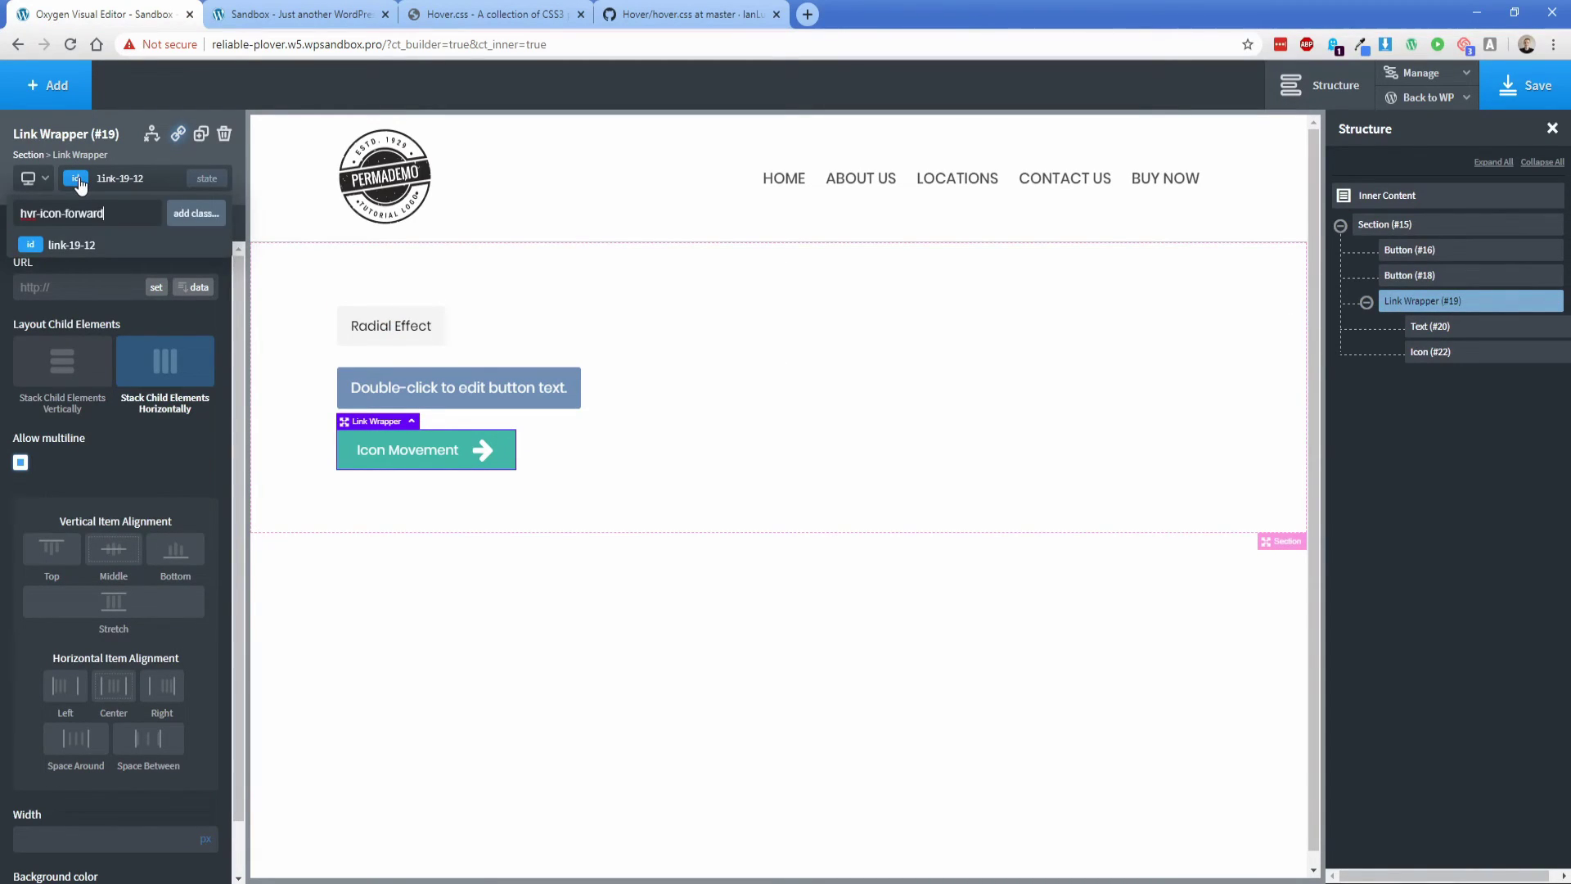
key(Return)
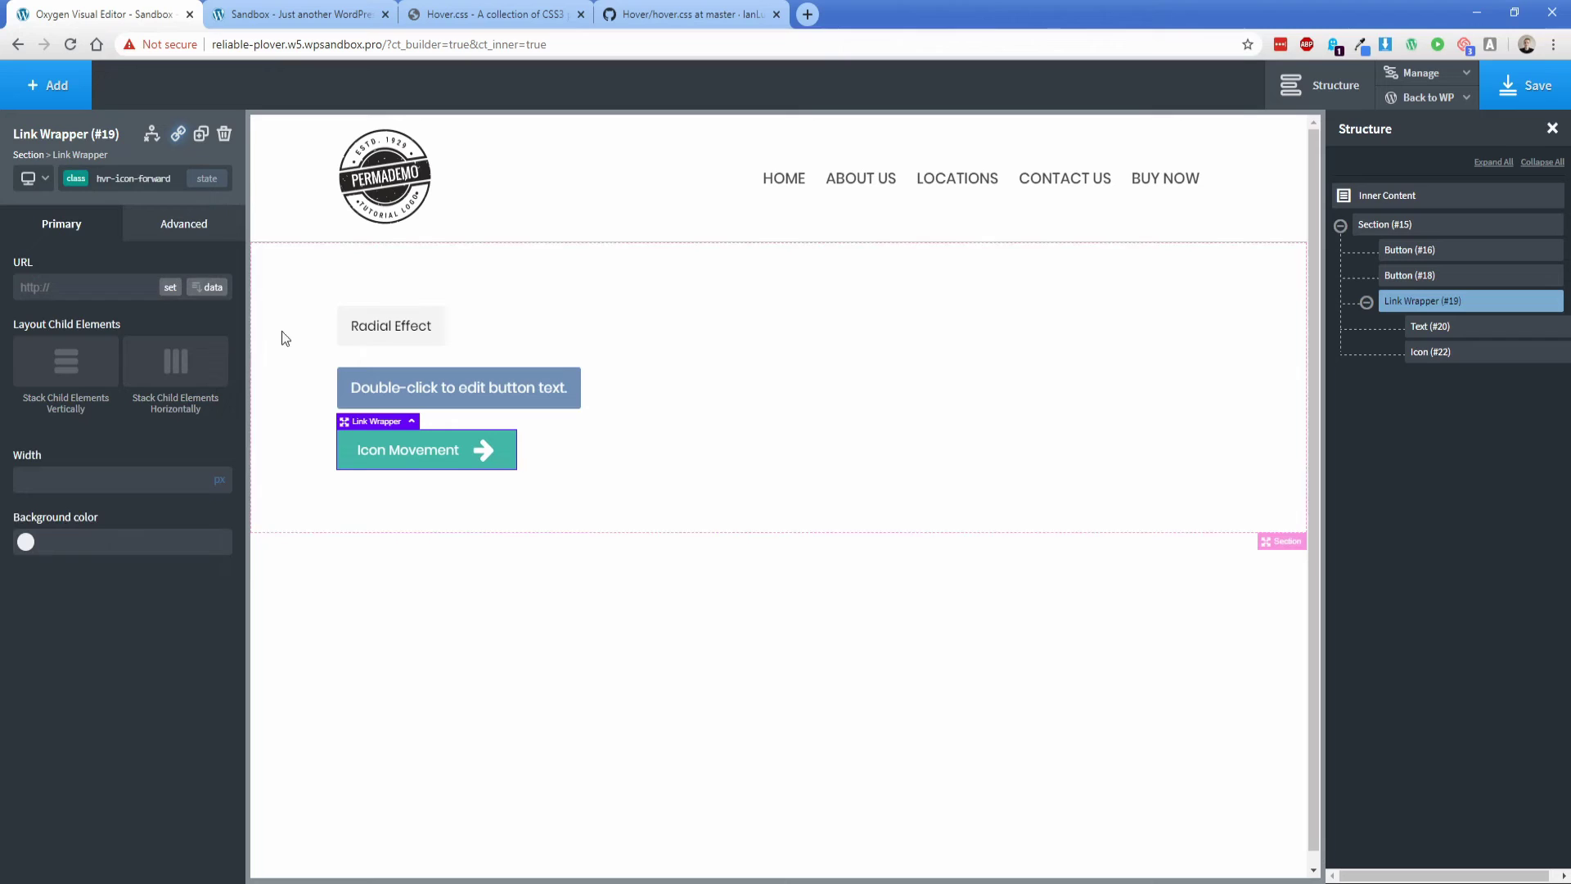
Add the hvr-icon class to the arrow Icon and save the page.
click(482, 450)
click(75, 187)
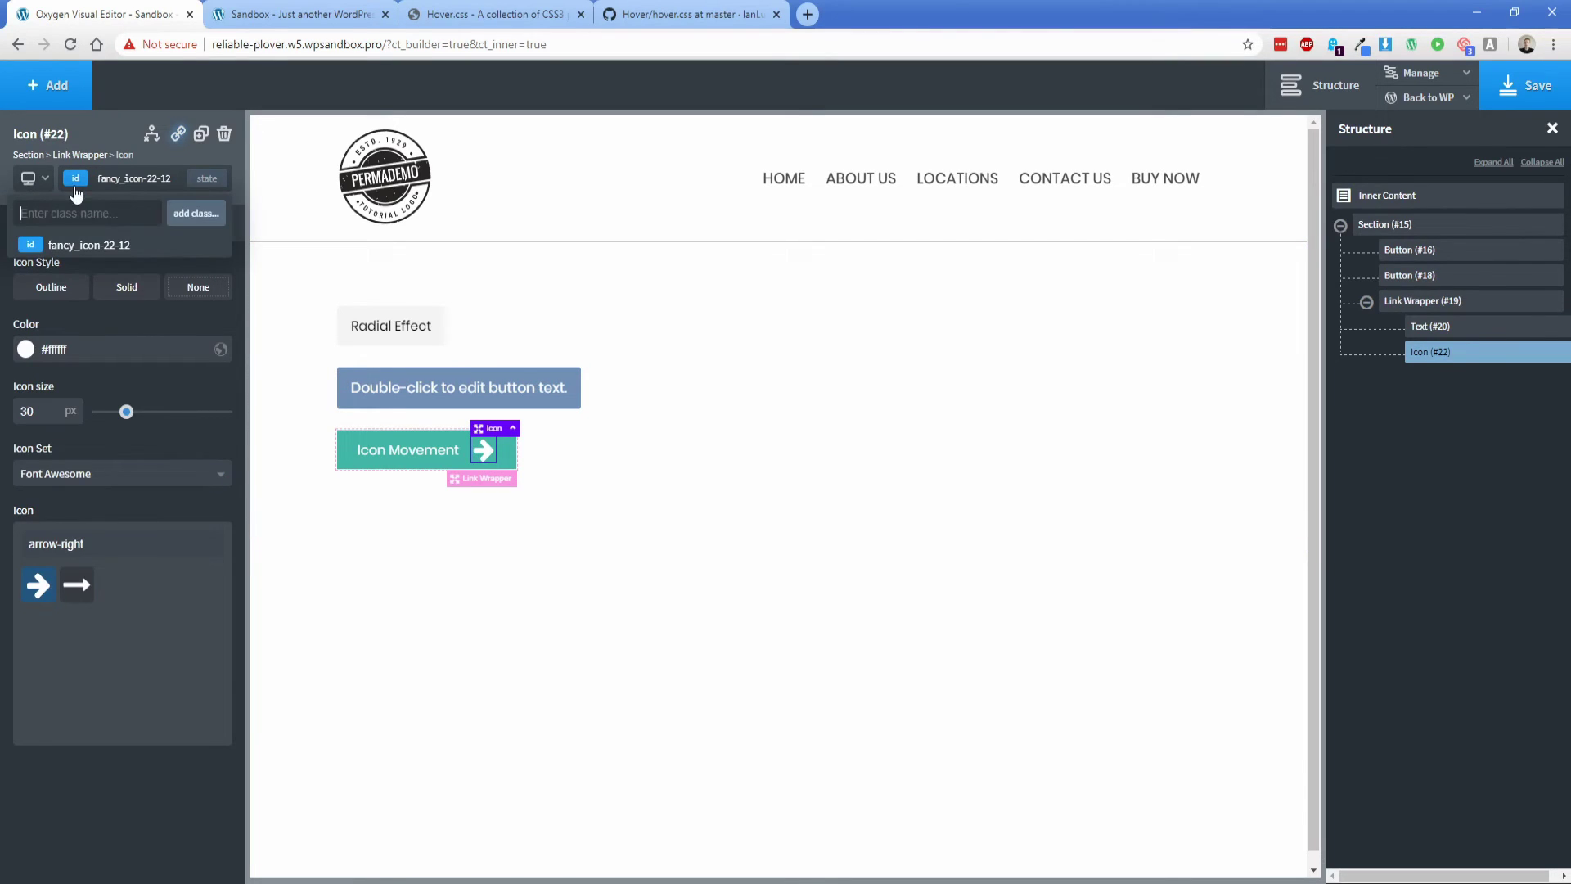
text(hvr-icon)
key(Return)
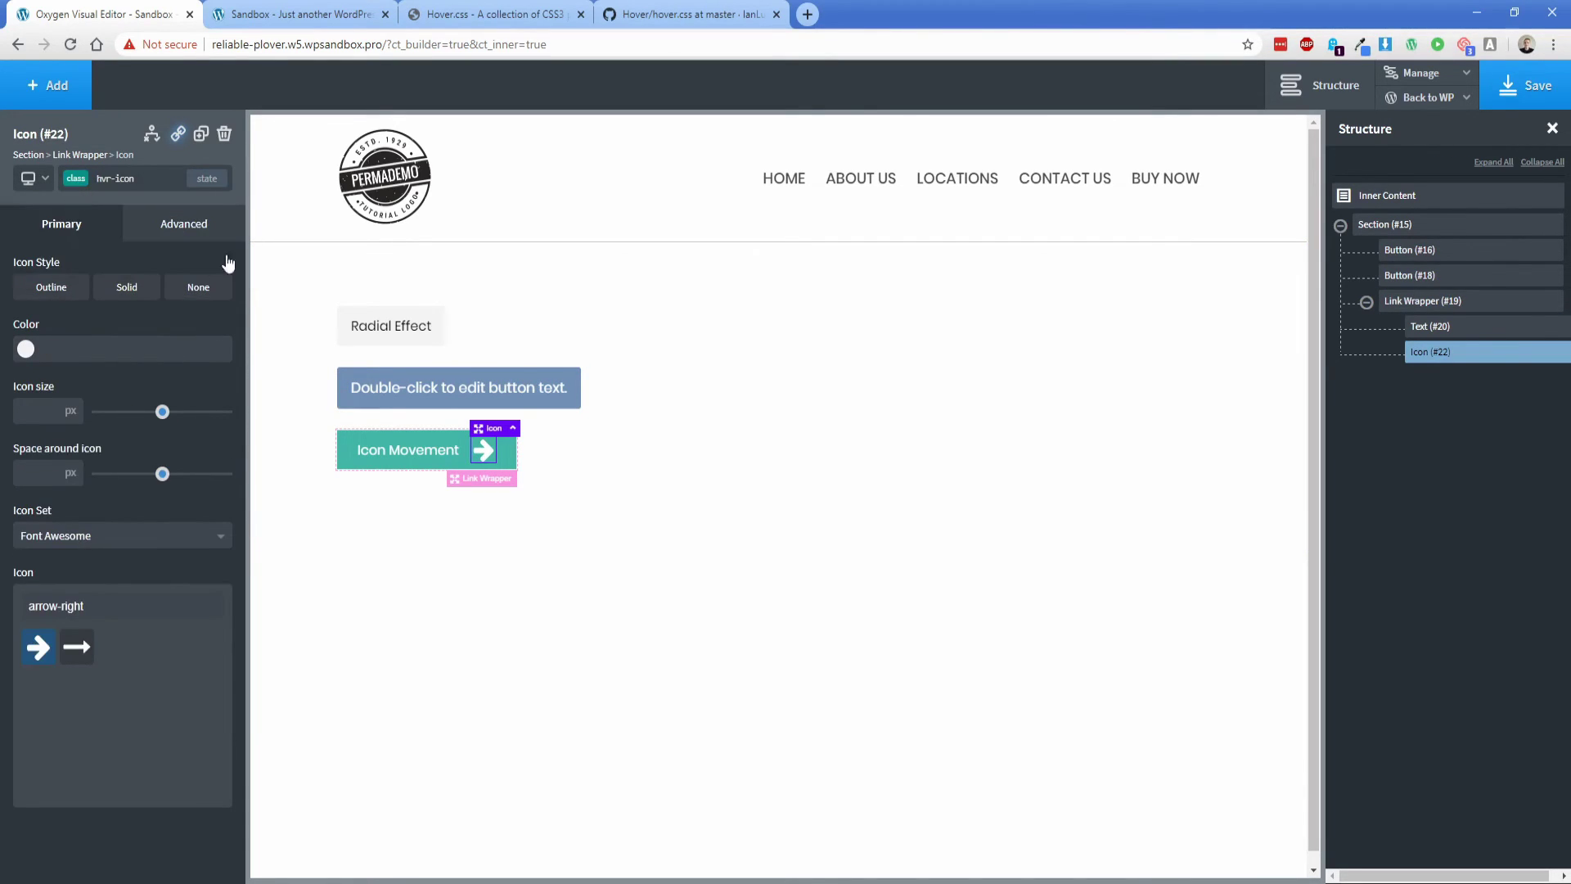
click(684, 477)
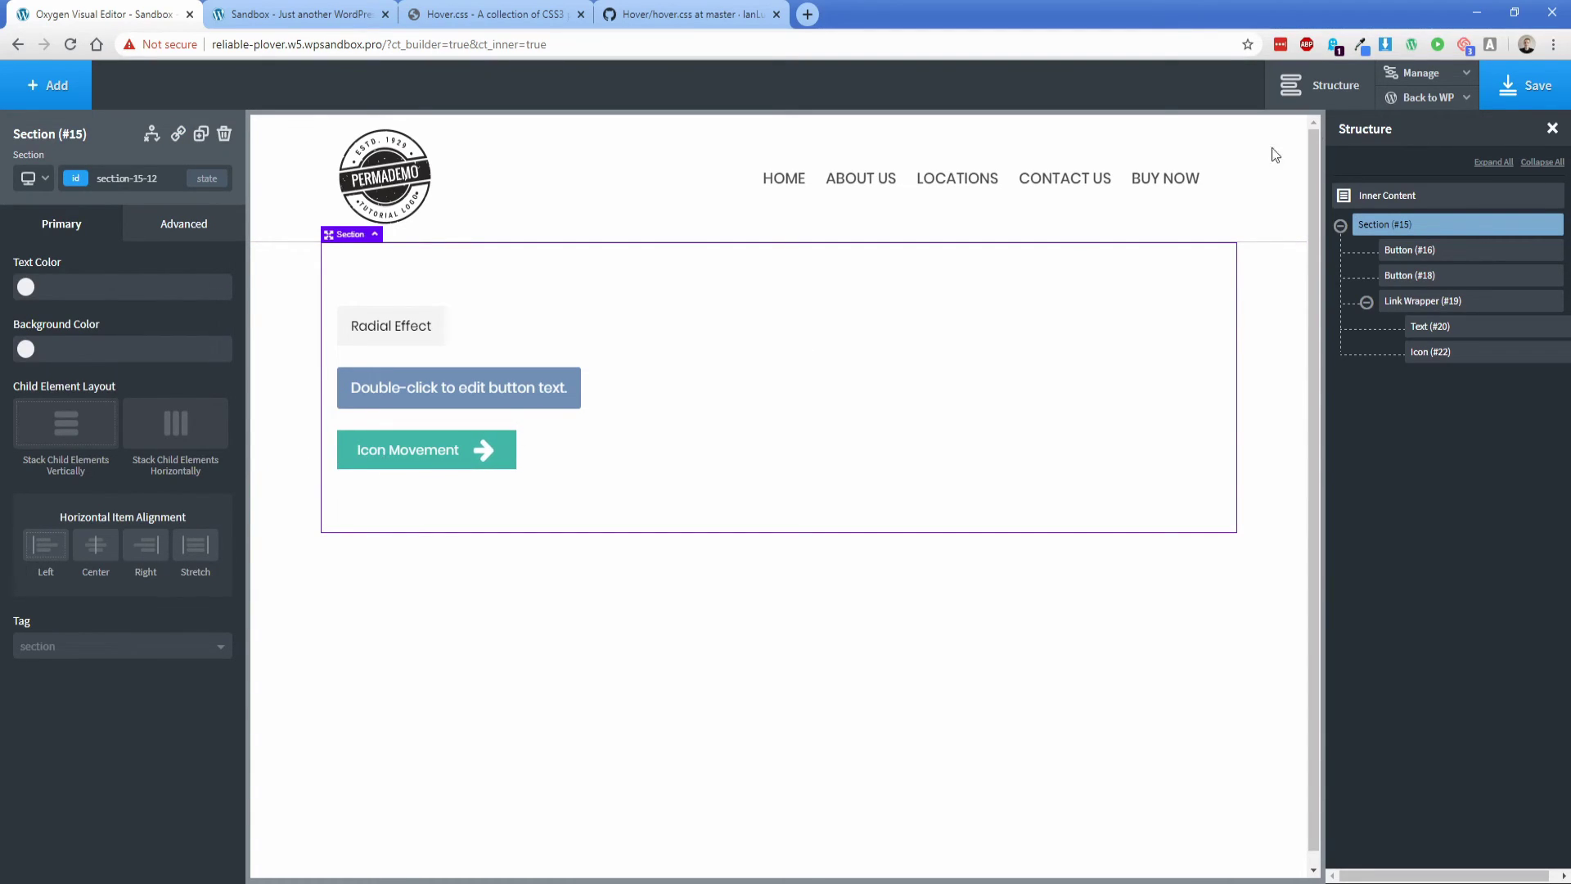
click(1523, 86)
Reload the live site to check the Radial Effect, Wobbly Wobbly and Icon Movement hover effects, then return to the editor.
click(295, 13)
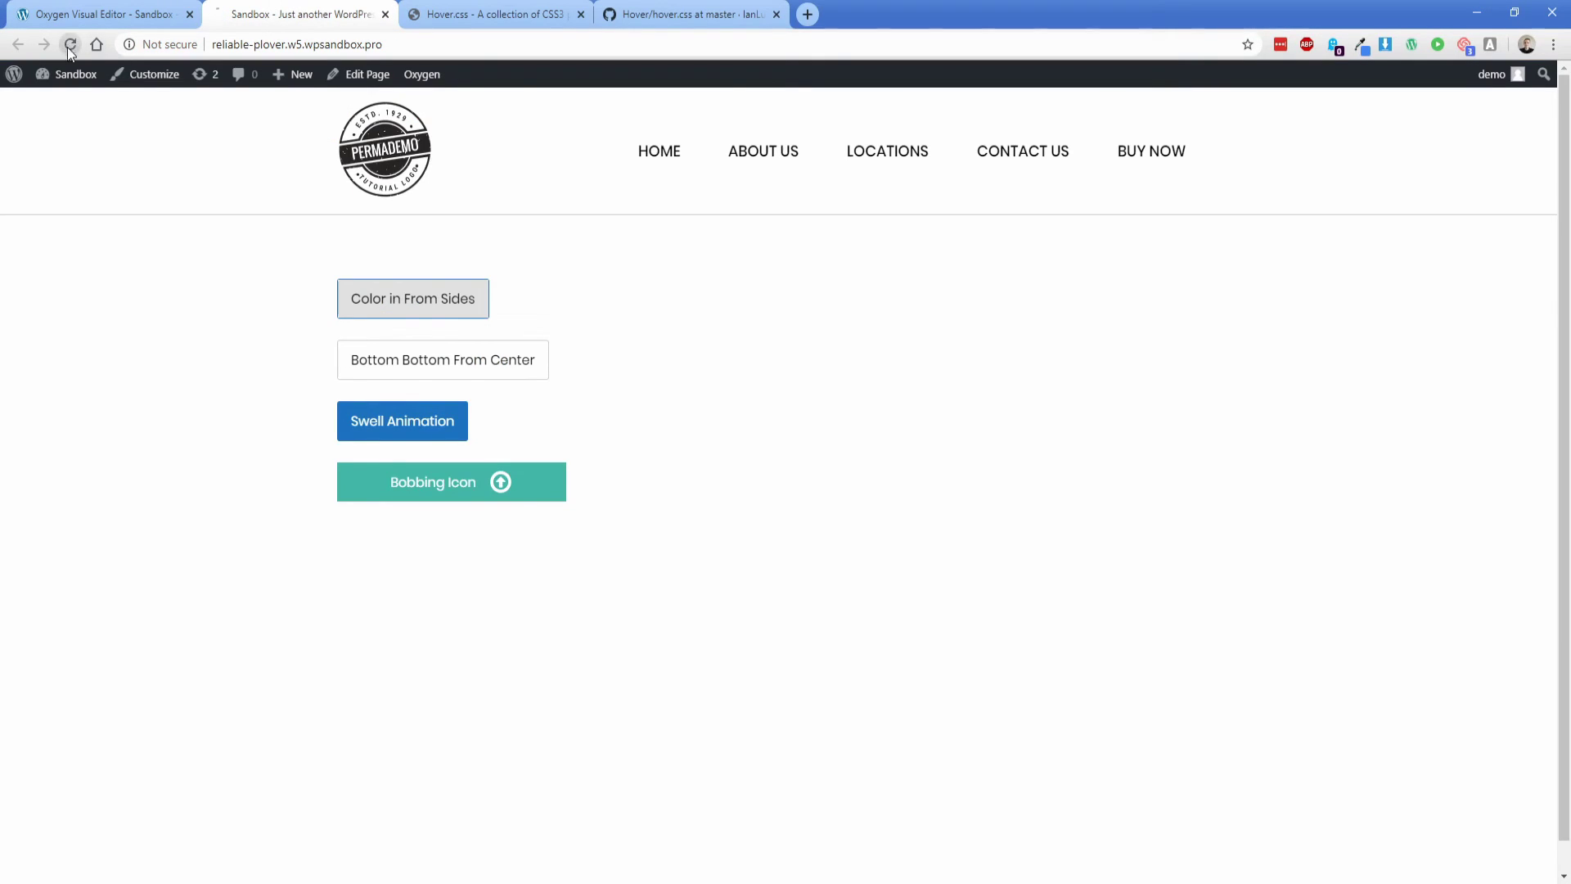
click(71, 44)
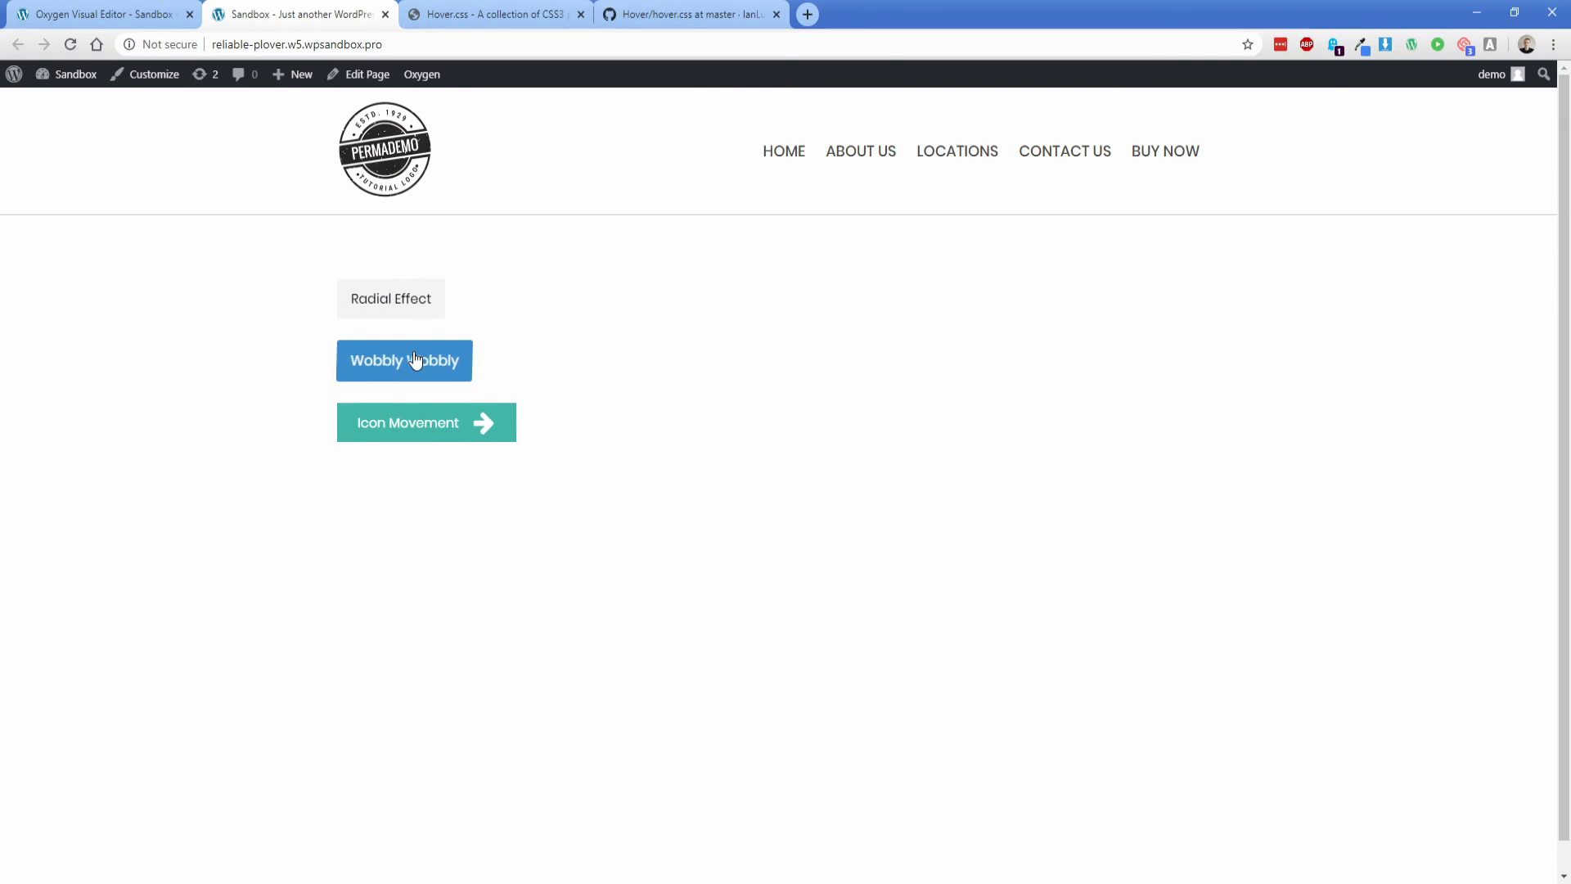
click(157, 14)
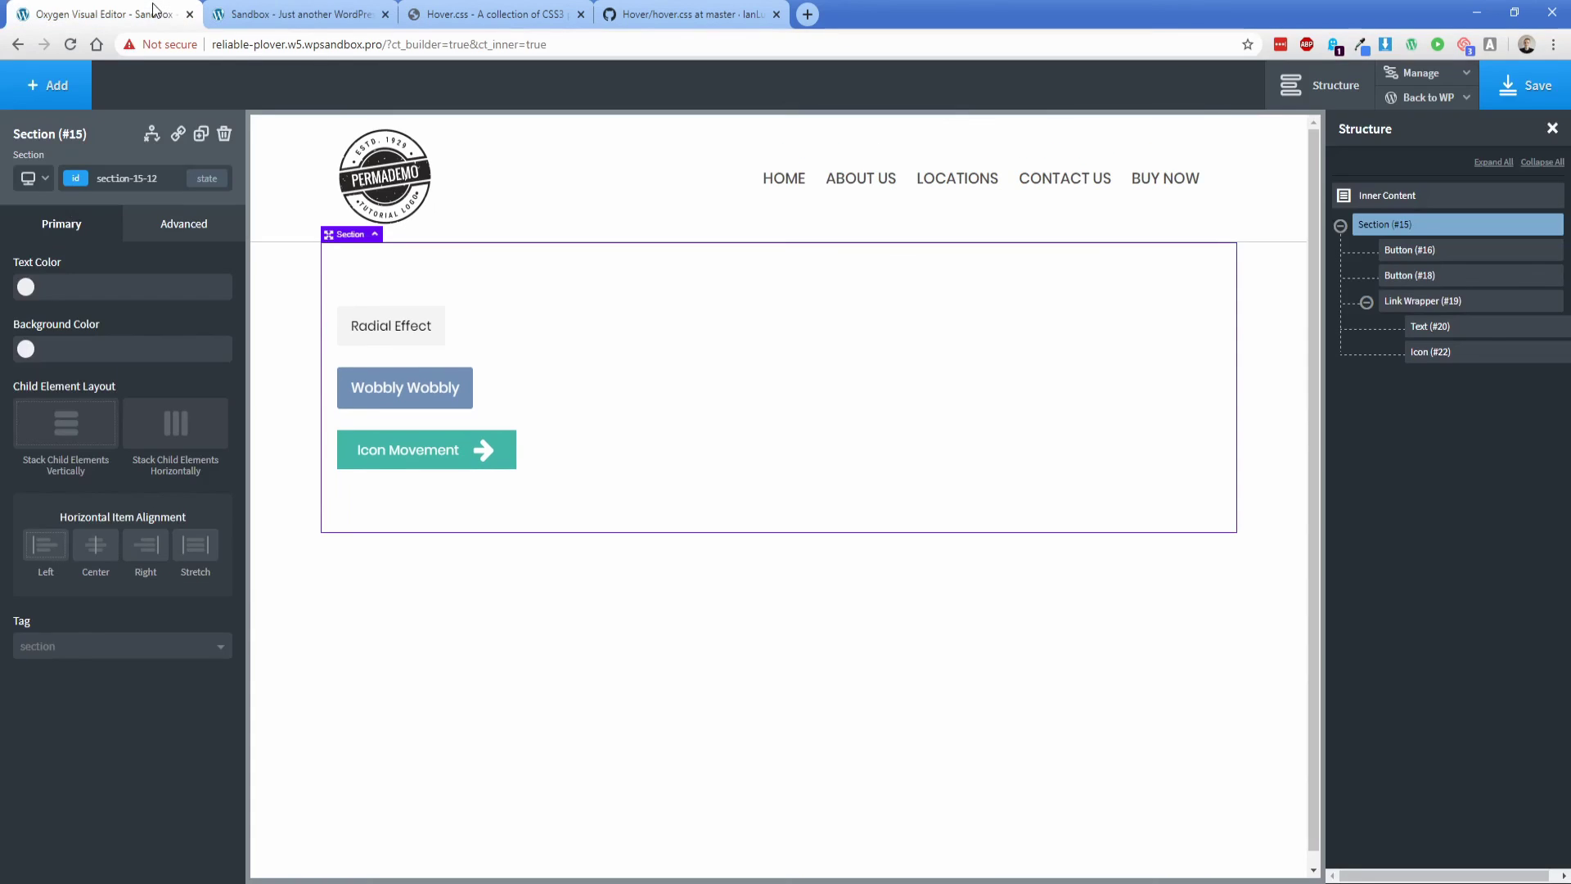
Open Manage > Stylesheets to list the enabled stylesheets, including mycustomcss.
click(1416, 72)
click(1416, 131)
mouse_move(1404, 275)
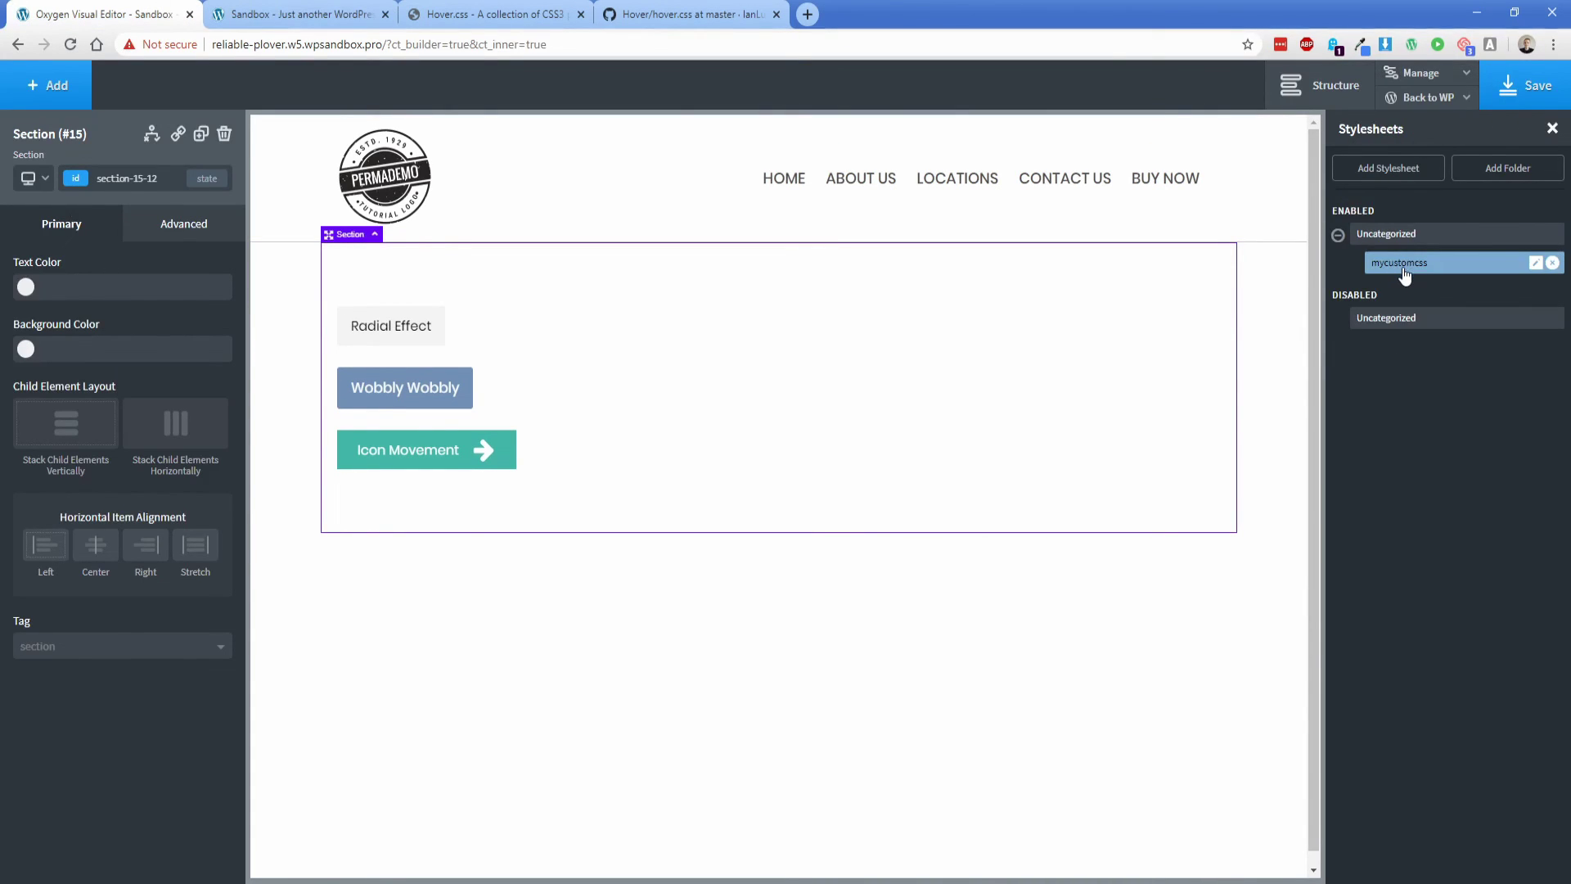